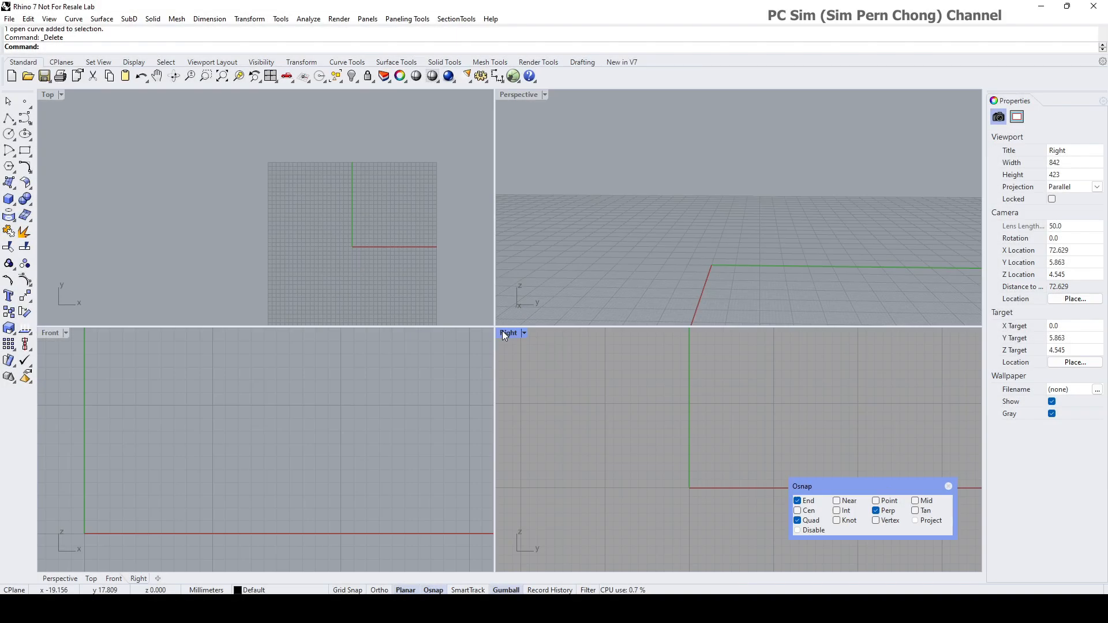
Step: Draw a degree-3 control point curve in the Right view as a side profile, descending from the upper end and sweeping back along the base
double_click(506, 334)
right_click_drag(507, 333, 489, 423)
right_click_drag(530, 356, 497, 370)
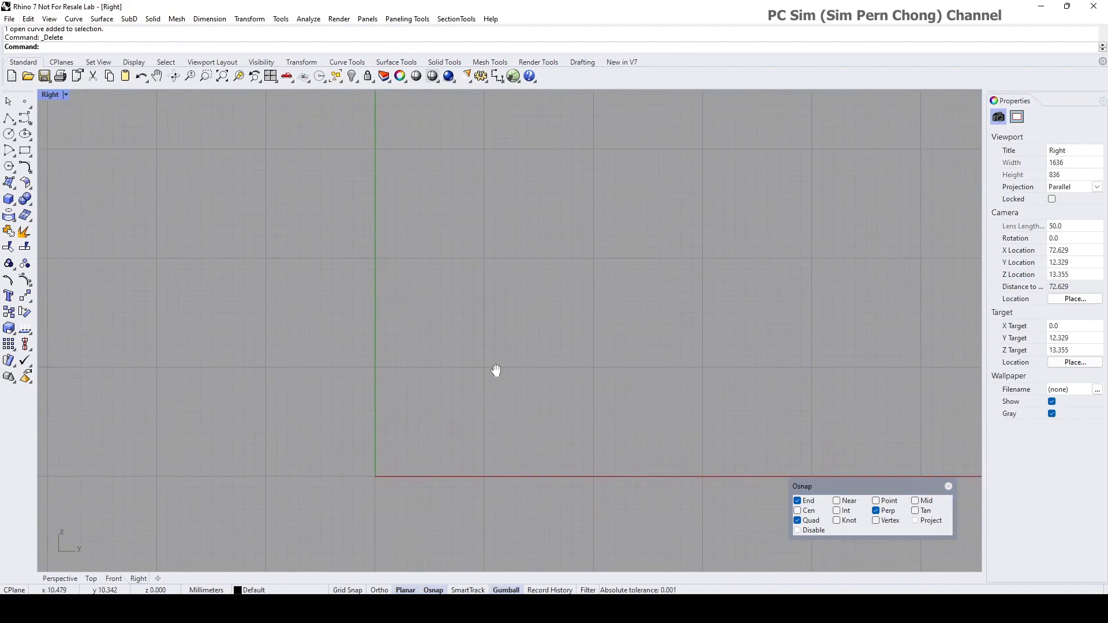
left_click(22, 119)
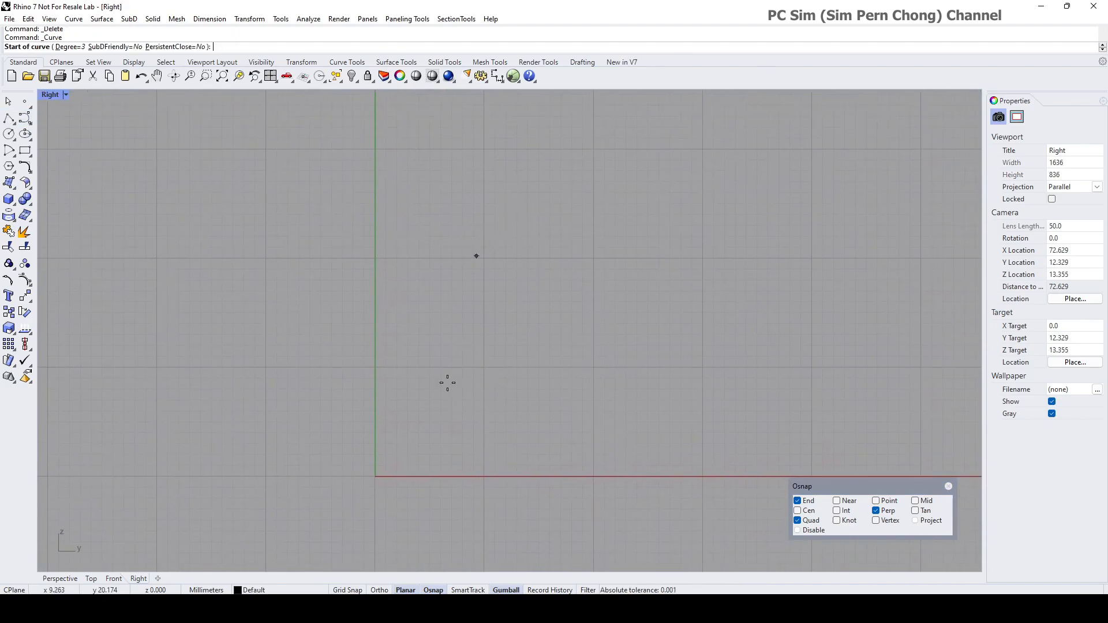
left_click(556, 152)
left_click(527, 205)
left_click(519, 252)
left_click(514, 323)
left_click(525, 408)
left_click(509, 463)
left_click(468, 488)
left_click(368, 487)
left_click(295, 463)
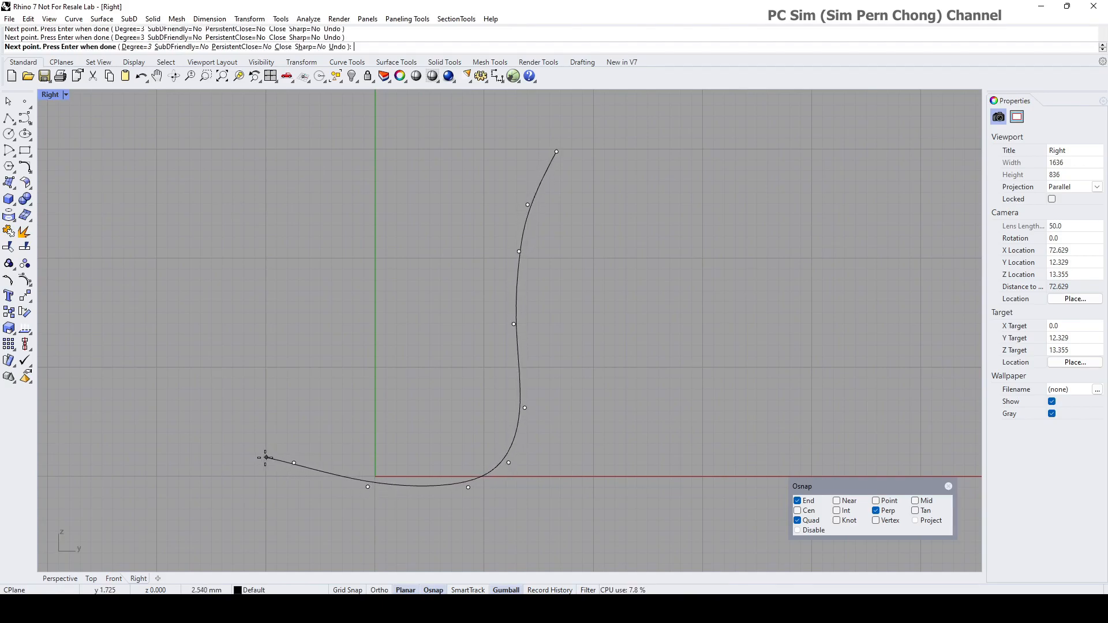
right_click(254, 466)
right_click_drag(481, 149, 478, 182)
Step: Show the profile curve's control points, shift the selected group outward in Y and delete one surplus point
left_click(518, 297)
key("F10")
left_click_drag(465, 173, 629, 309)
left_click_drag(576, 234, 604, 235)
left_click(544, 285)
key("Delete")
Step: Move individual and grouped control points of the profile curve to smooth its vertical stretch and upper end
left_click(511, 357)
left_click_drag(511, 328, 511, 319)
left_click_drag(559, 349, 566, 349)
left_click_drag(503, 144, 684, 271)
left_click_drag(605, 211, 620, 212)
left_click_drag(515, 149, 635, 259)
left_click_drag(580, 165, 580, 177)
Step: Refine the remaining control points of the profile curve to even out its bends, and end point editing
left_click(519, 348)
left_click_drag(521, 325, 521, 307)
left_click_drag(530, 173, 652, 265)
left_click_drag(622, 224, 609, 226)
left_click_drag(568, 184, 569, 204)
scroll(604, 355, "up", 3)
left_click(518, 237)
left_click(550, 240)
scroll(532, 294, "down", 4)
left_click_drag(556, 362, 630, 386)
key("Escape")
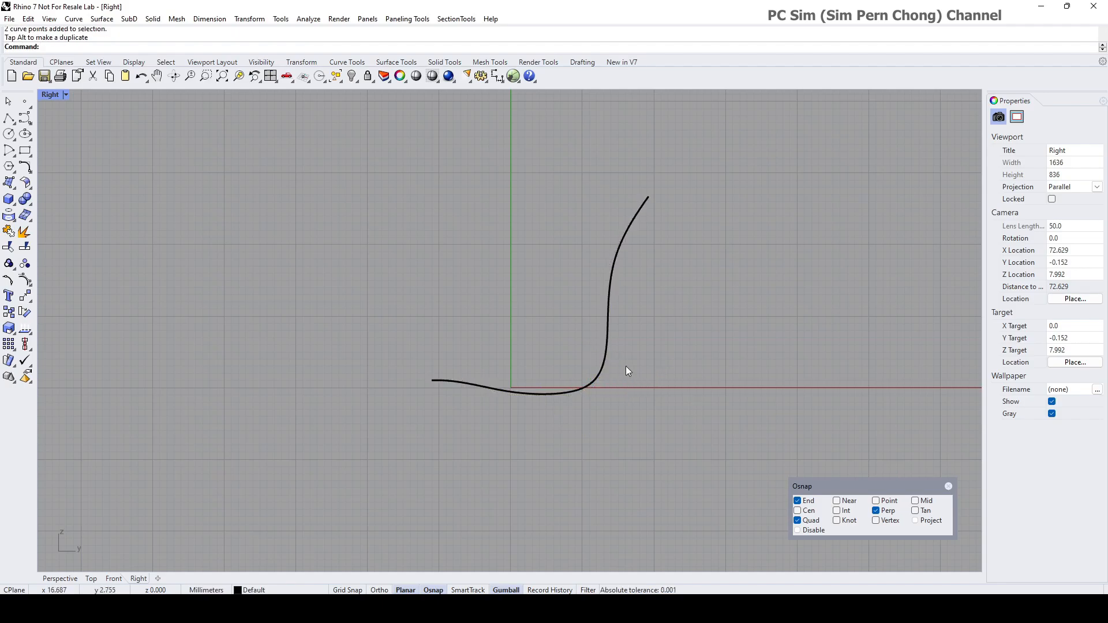
Step: Extrude the profile curve along X into a surface in the Perspective view
left_click(603, 367)
double_click(50, 94)
double_click(512, 96)
right_click_drag(514, 191, 624, 270)
scroll(624, 270, "up", 3)
left_click_drag(531, 340, 729, 409)
key("Escape")
right_click_drag(688, 404, 695, 375)
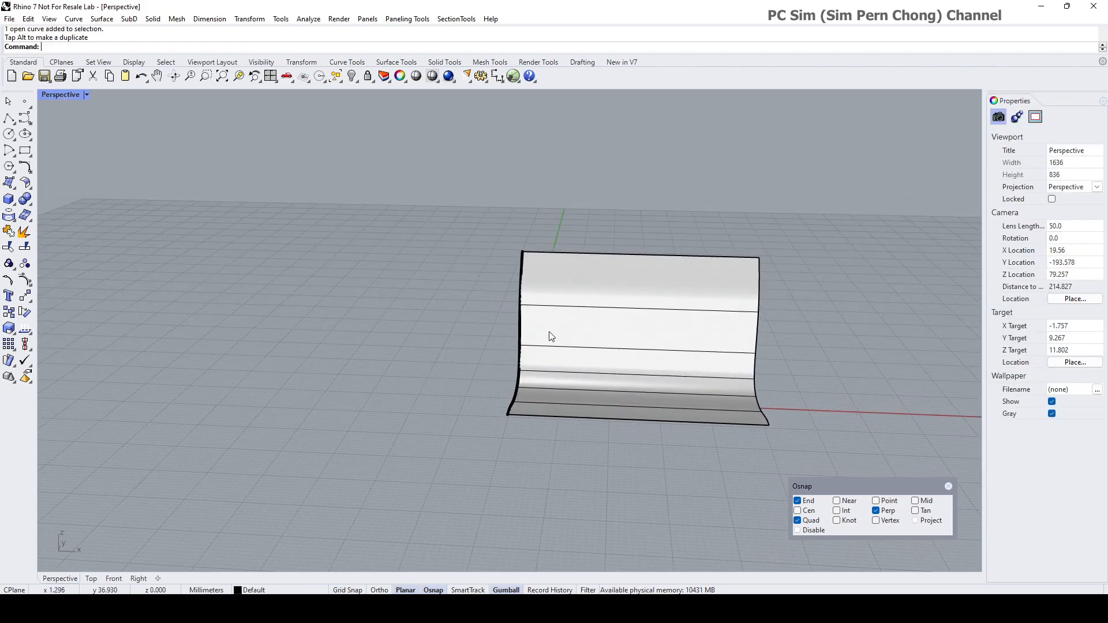
Step: Start a control point curve in the Front view at the surface's upper corner with Project osnap on, placing its second point horizontally
double_click(50, 95)
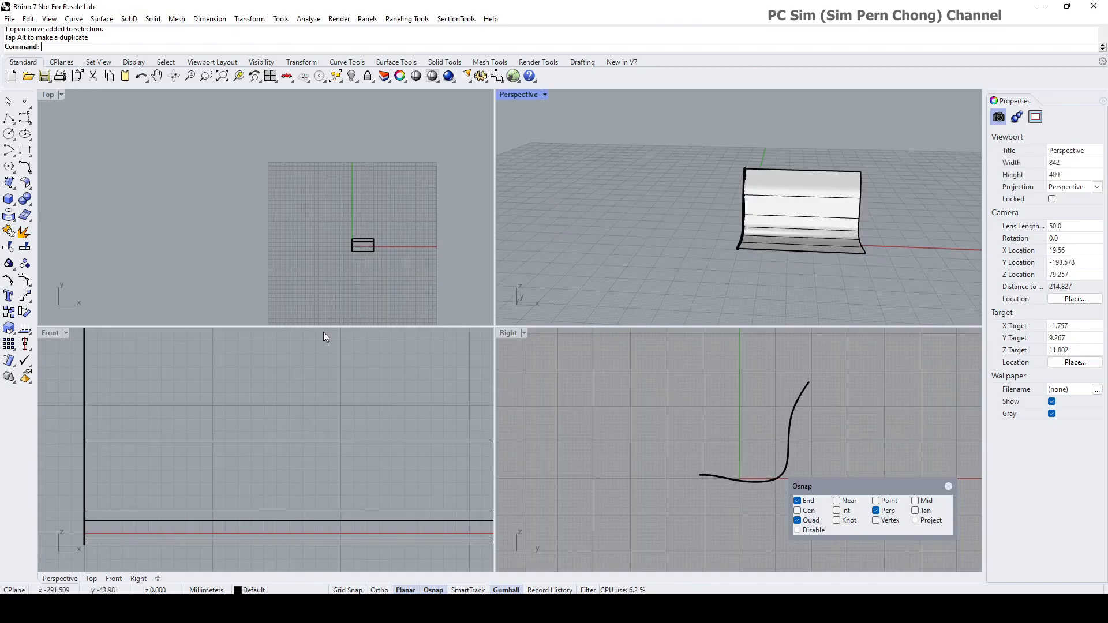
scroll(445, 479, "down", 5)
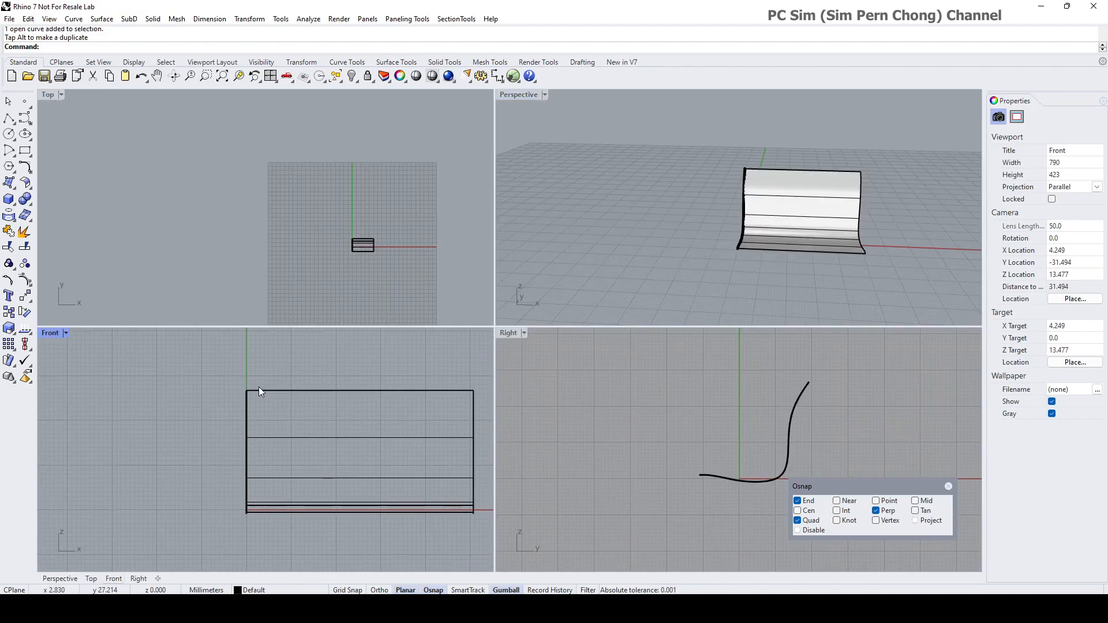
right_click_drag(328, 436, 279, 436)
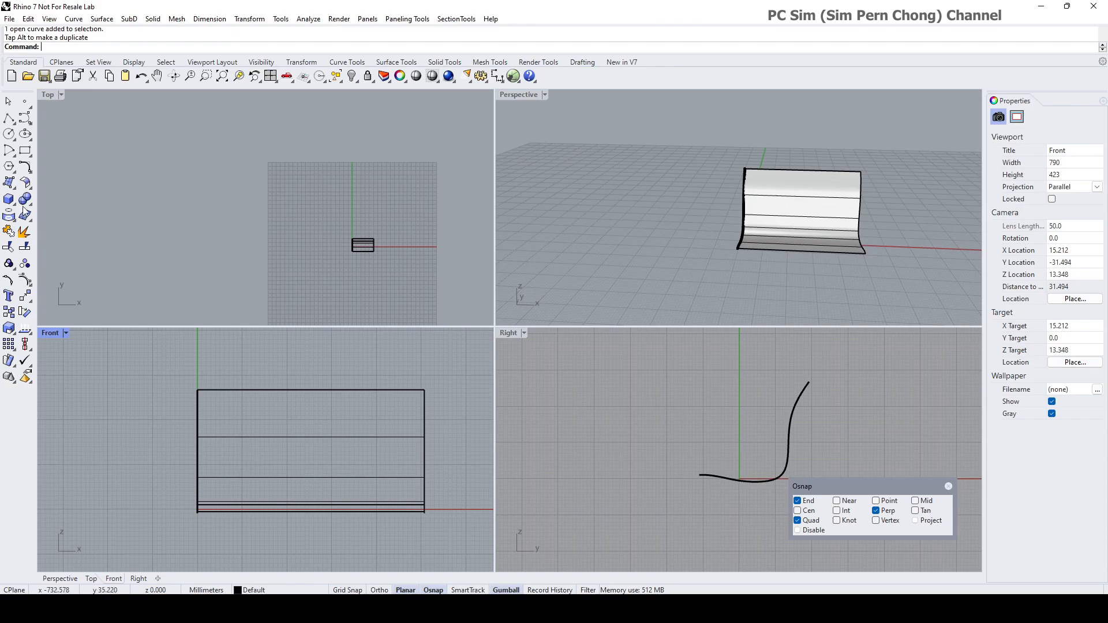
left_click(25, 118)
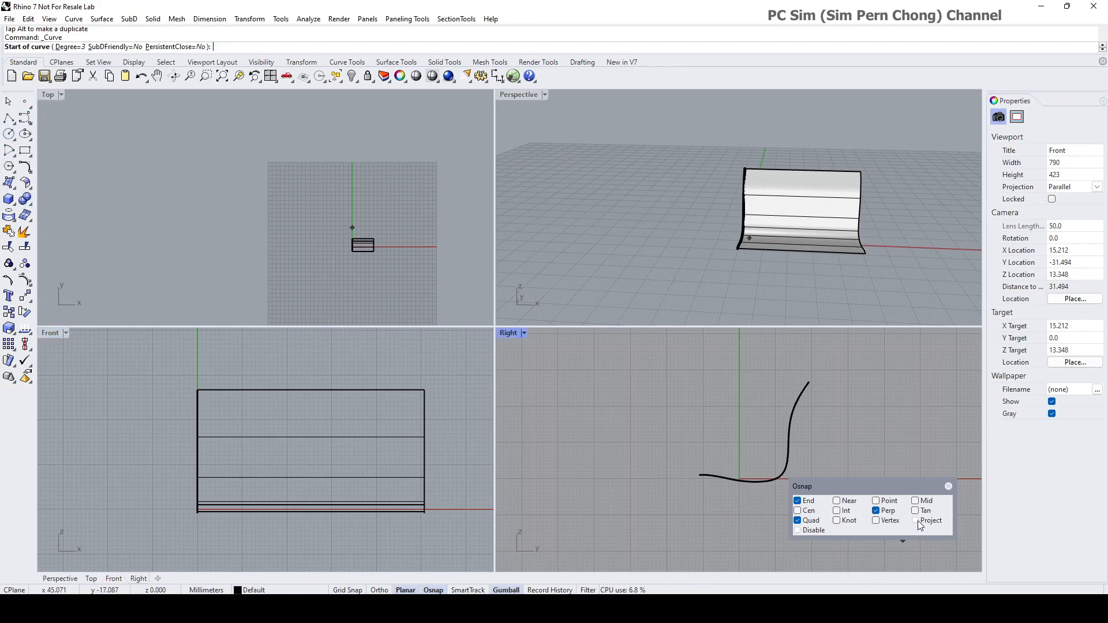
scroll(211, 391, "up", 3)
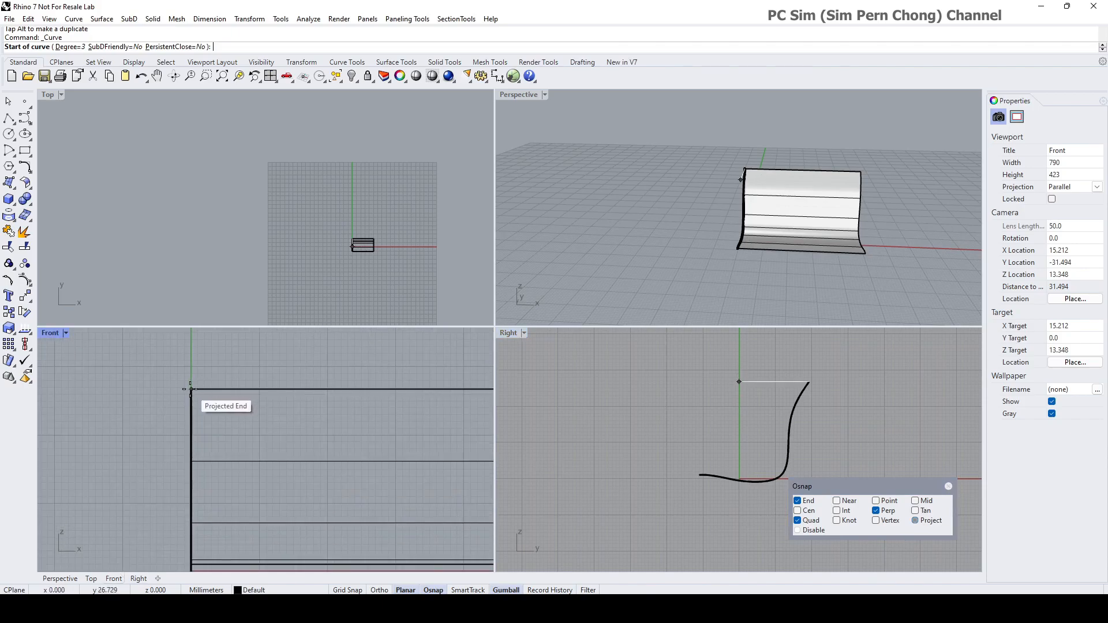
left_click(192, 391)
key("F8")
left_click(239, 389)
key("F8")
Step: Continue the front curve around the bend and down past the surface's lower edge, and finish it
left_click(273, 400)
left_click(292, 451)
right_click_drag(297, 520, 329, 451)
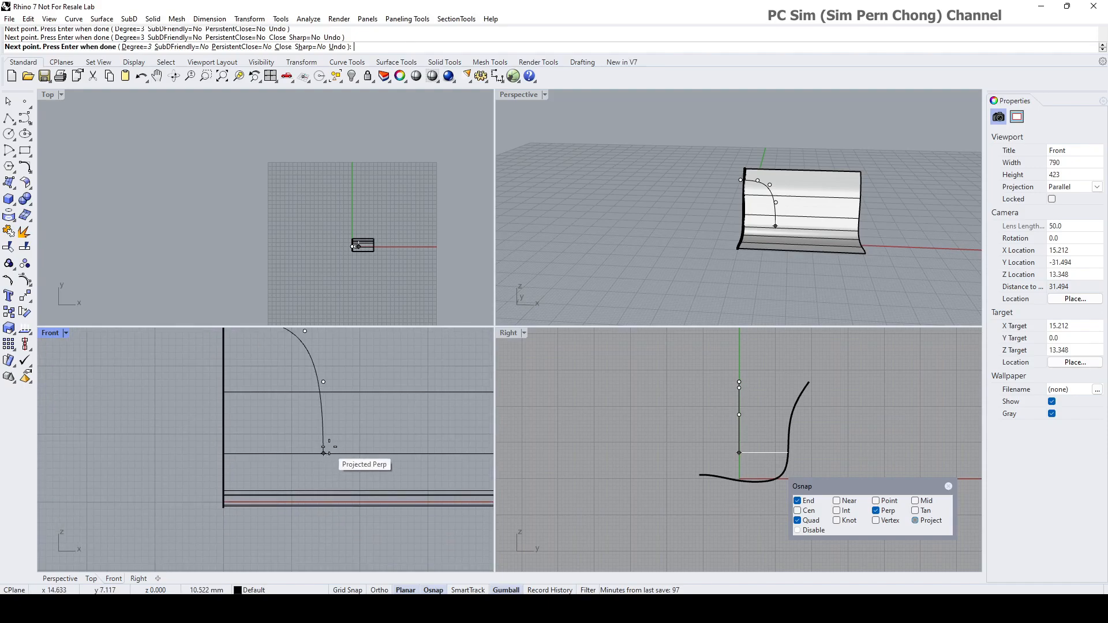
left_click(333, 475)
left_click(333, 491)
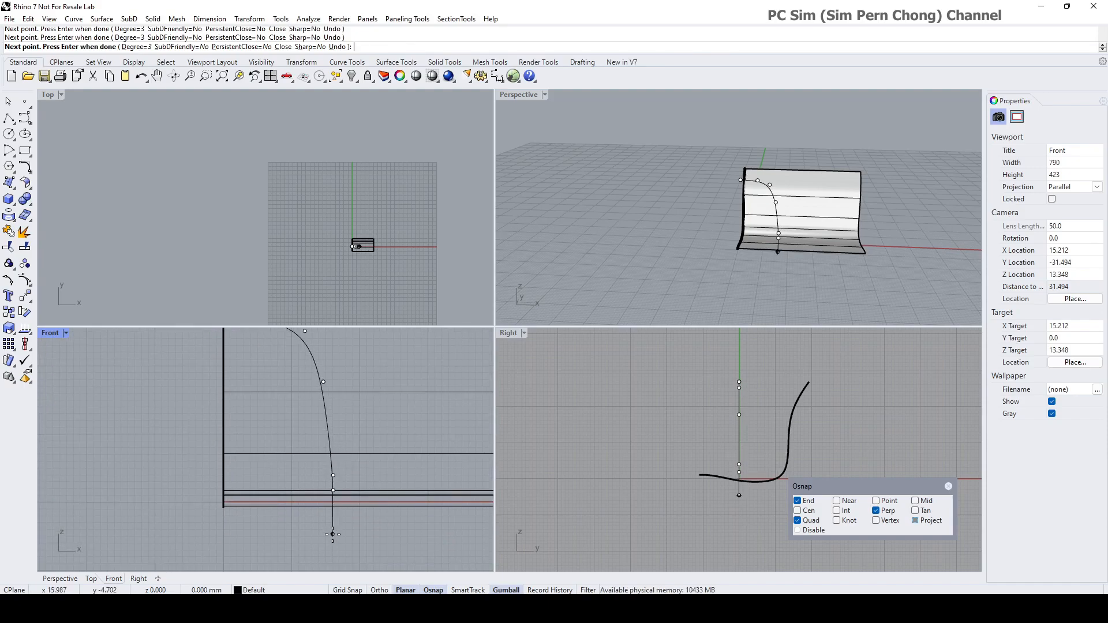
left_click(333, 534)
key("Return")
right_click_drag(347, 505, 363, 520)
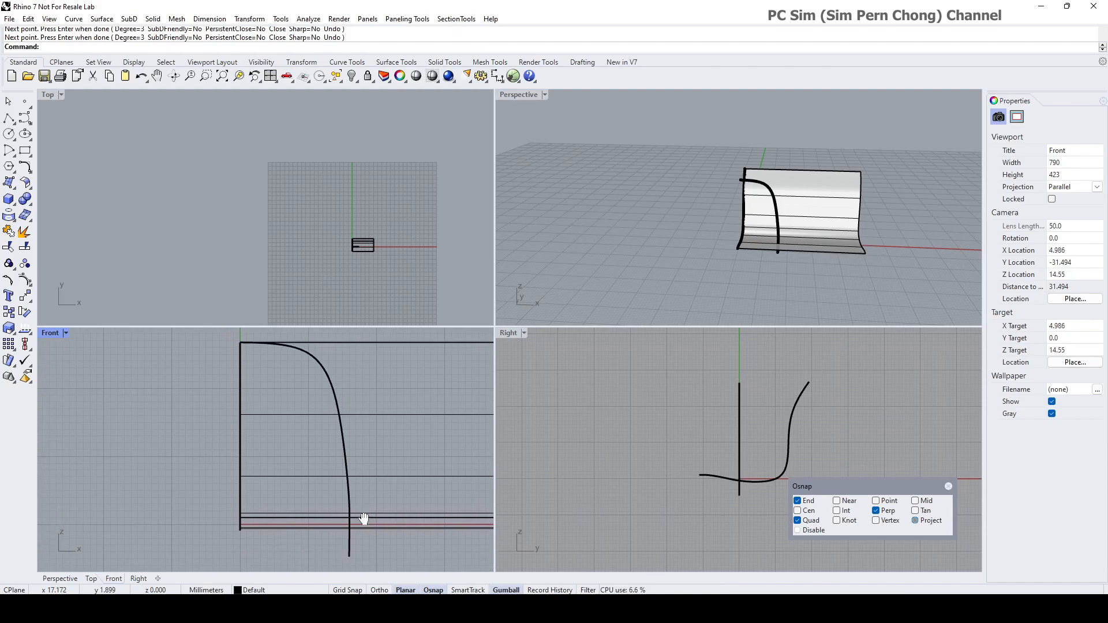
Step: Project the front curve onto the extruded surface from the Front view
left_click(329, 385)
key("Escape")
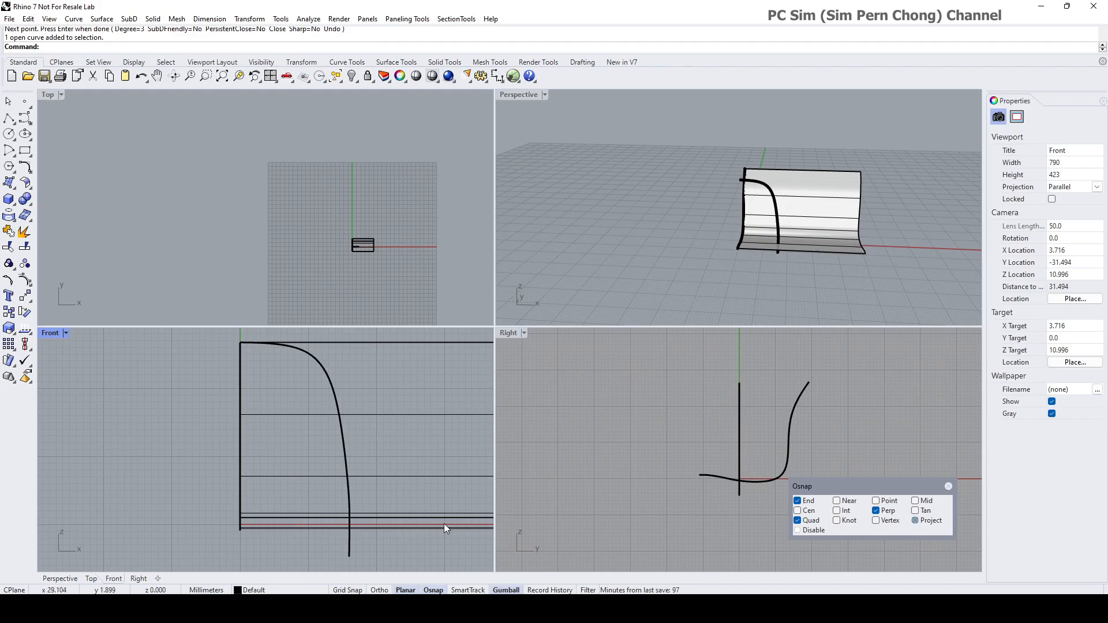
left_click(7, 218)
left_click(327, 383)
key("Return")
left_click(313, 414)
key("Return")
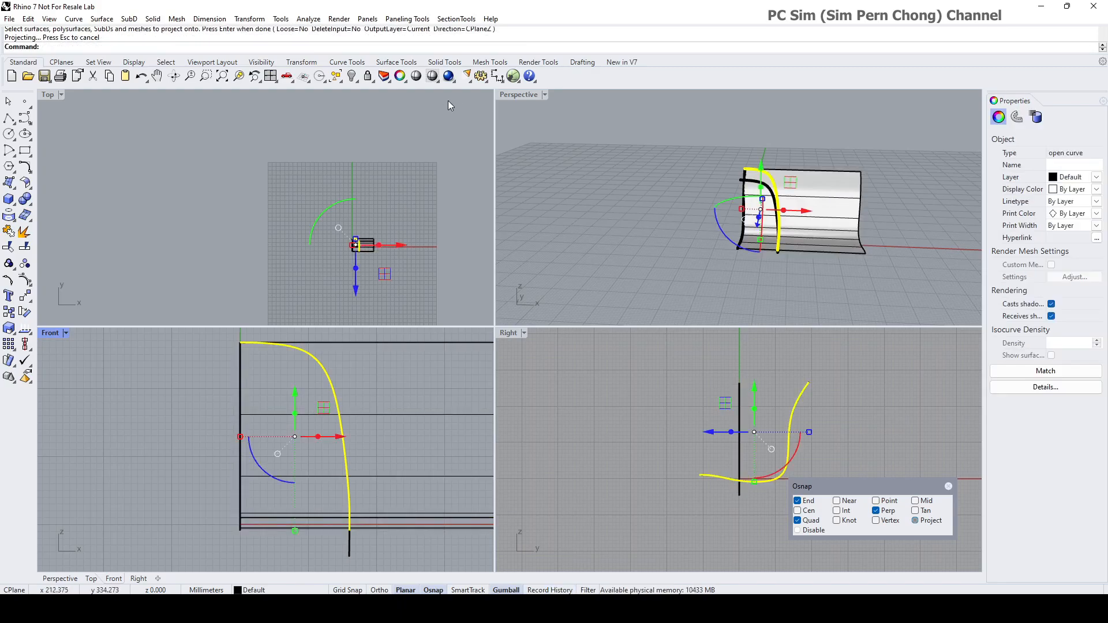
Step: Edit the original front curve in the Perspective view, shifting its upper bend control points sideways to reshape the projected curve
double_click(506, 94)
right_click_drag(583, 352, 565, 398)
scroll(604, 385, "up", 4)
left_click(512, 251)
right_click_drag(537, 271, 530, 245)
left_click(521, 230)
left_click(561, 243, "shift")
left_click_drag(580, 238, 561, 238)
mouse_move(563, 247)
right_mouse_down()
mouse_move(576, 232)
mouse_move(544, 224)
mouse_move(569, 230)
right_mouse_up()
left_click_drag(565, 217, 582, 217)
Step: Set the gumball alignment to Object and slide the control point below the front curve's bend upward along the curve
mouse_move(571, 260)
right_mouse_down()
mouse_move(599, 255)
mouse_move(584, 271)
right_mouse_up()
left_click(583, 274)
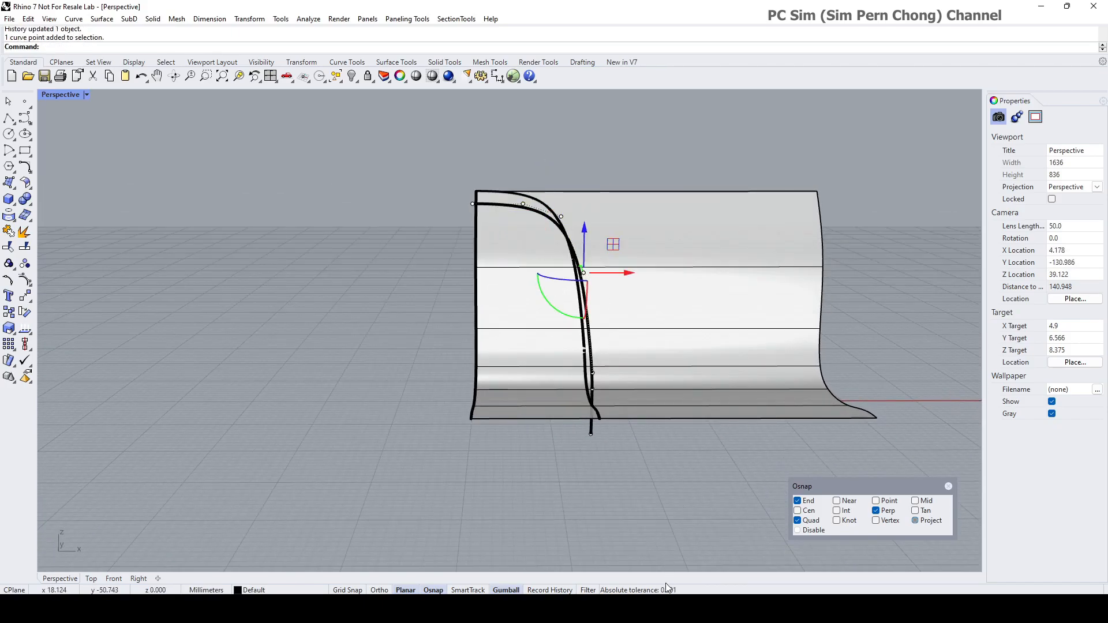
right_click(511, 590)
left_click(551, 482)
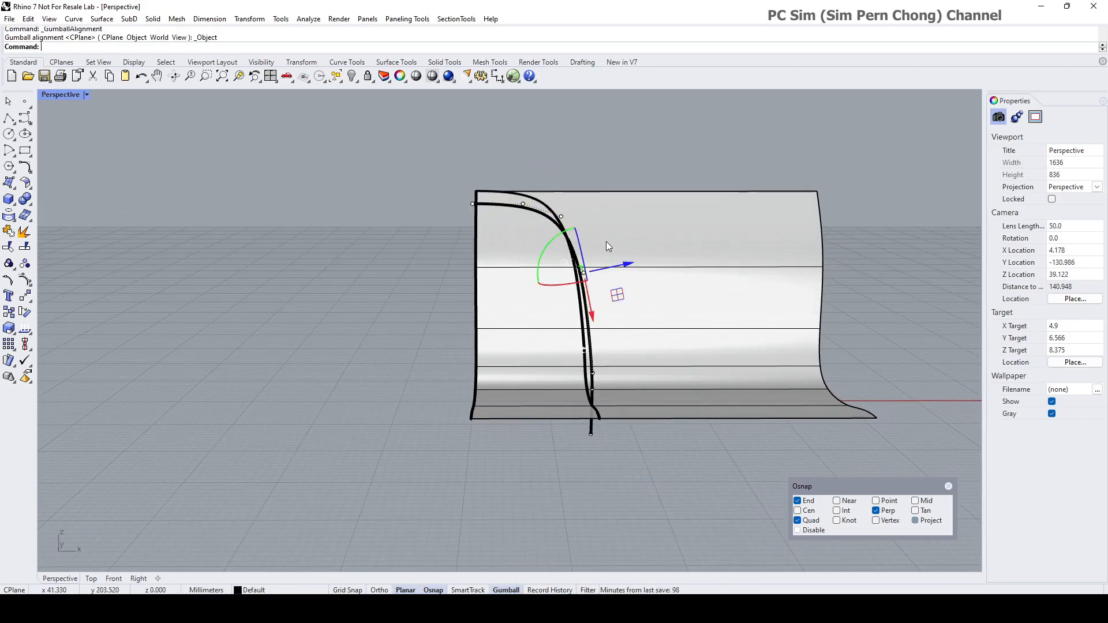
left_click_drag(592, 318, 588, 292)
right_click_drag(613, 284, 585, 317)
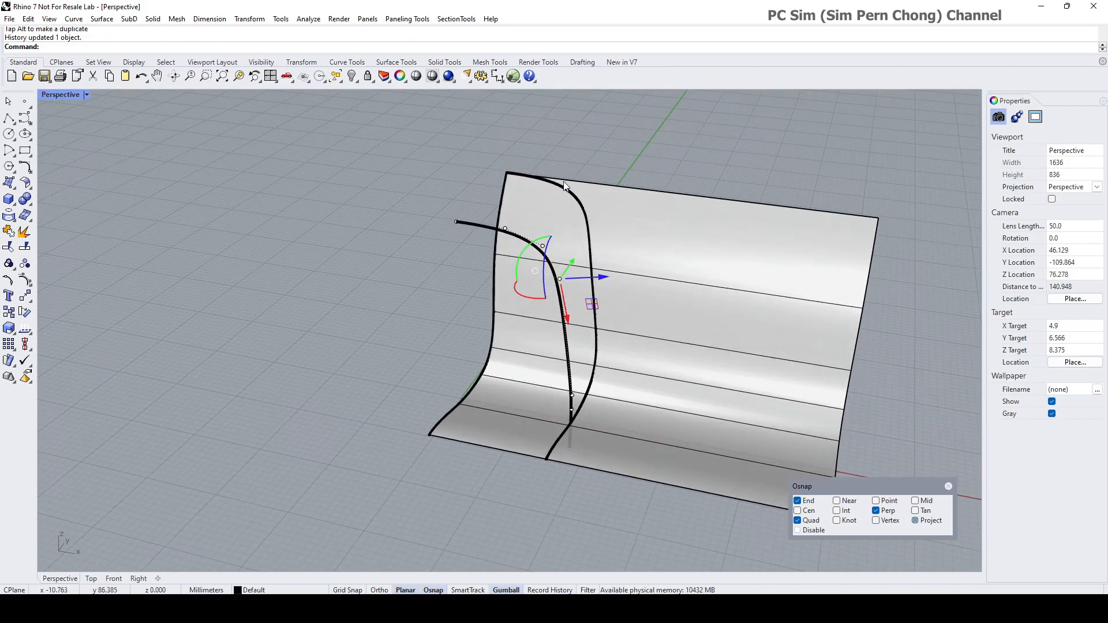
right_click_drag(578, 202, 663, 252)
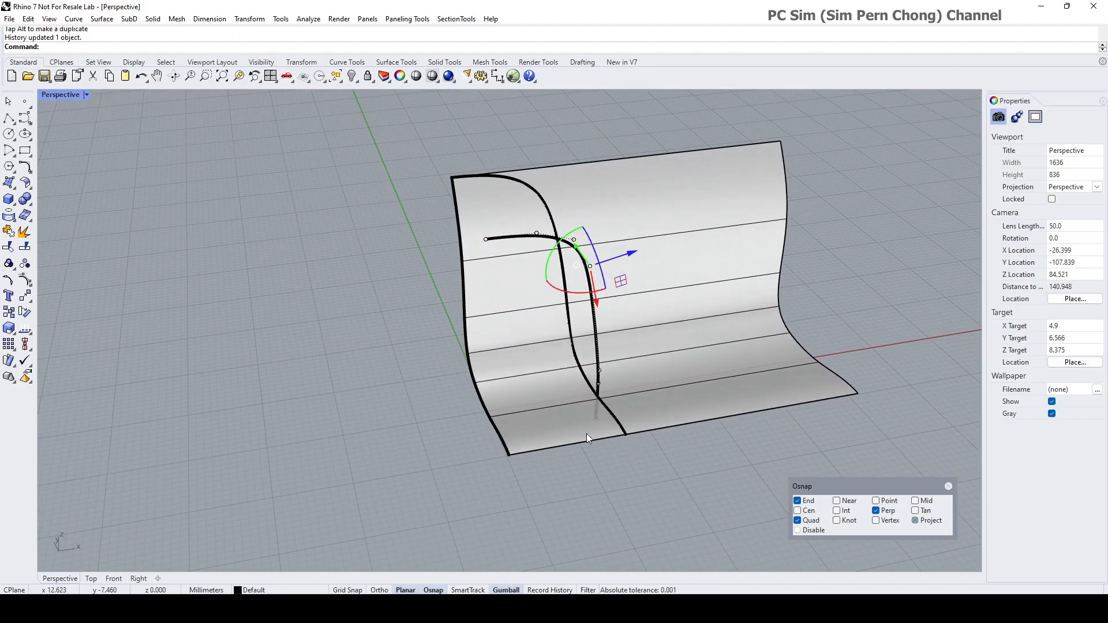
key("Escape")
Step: Check the projected curve from different angles and delete the extruded surface
right_click_drag(669, 359, 566, 374)
left_click(601, 268)
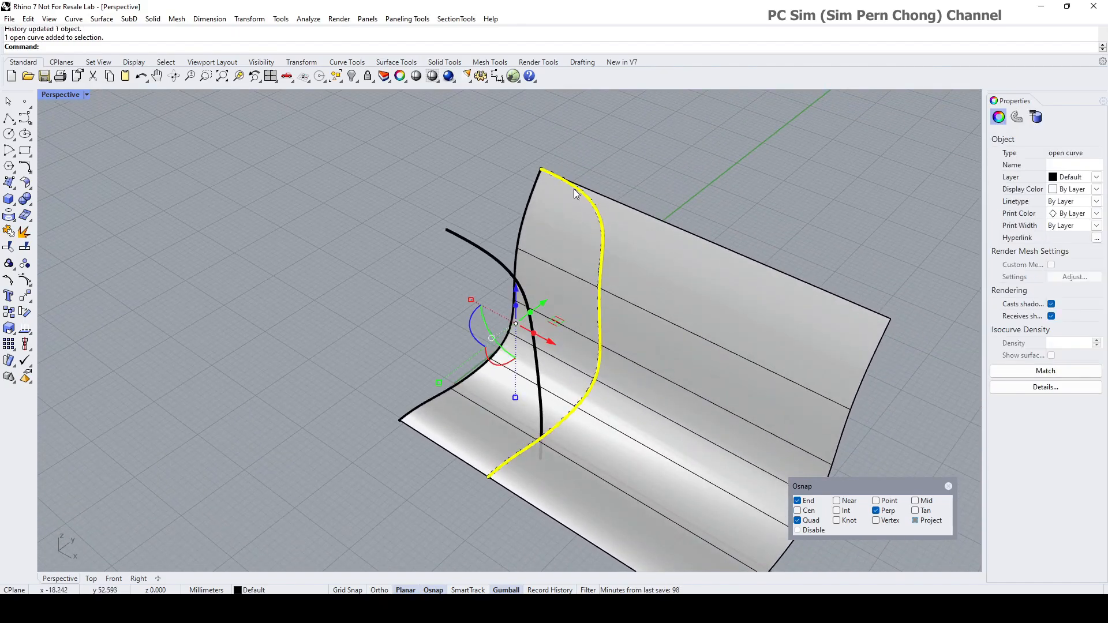
right_click_drag(598, 371, 510, 445)
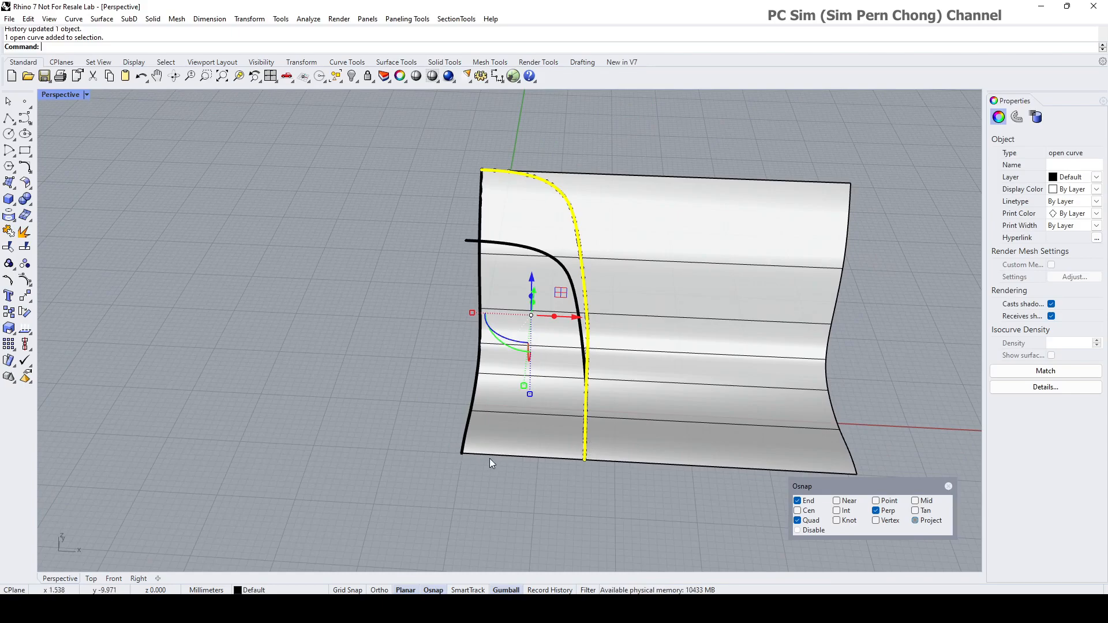
key("Escape")
left_click(660, 306)
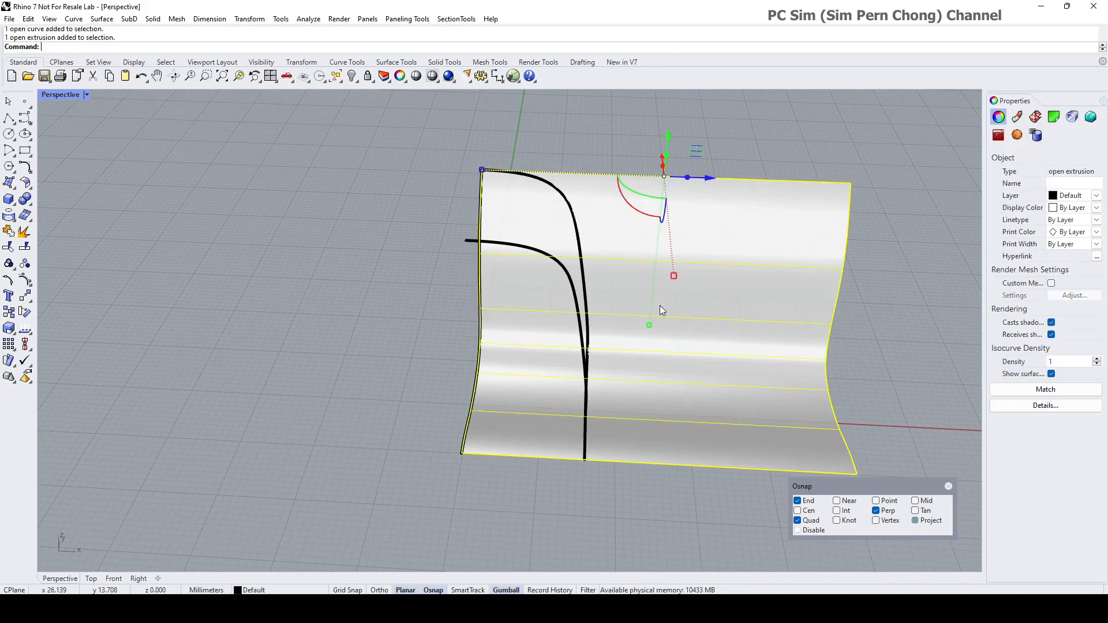
key("Delete")
Step: Place a point at the side profile's lower end and extrude it along X into a short line with Project osnap off
left_click(578, 332)
right_click_drag(598, 426, 439, 479)
scroll(439, 479, "up", 3)
left_click(24, 101)
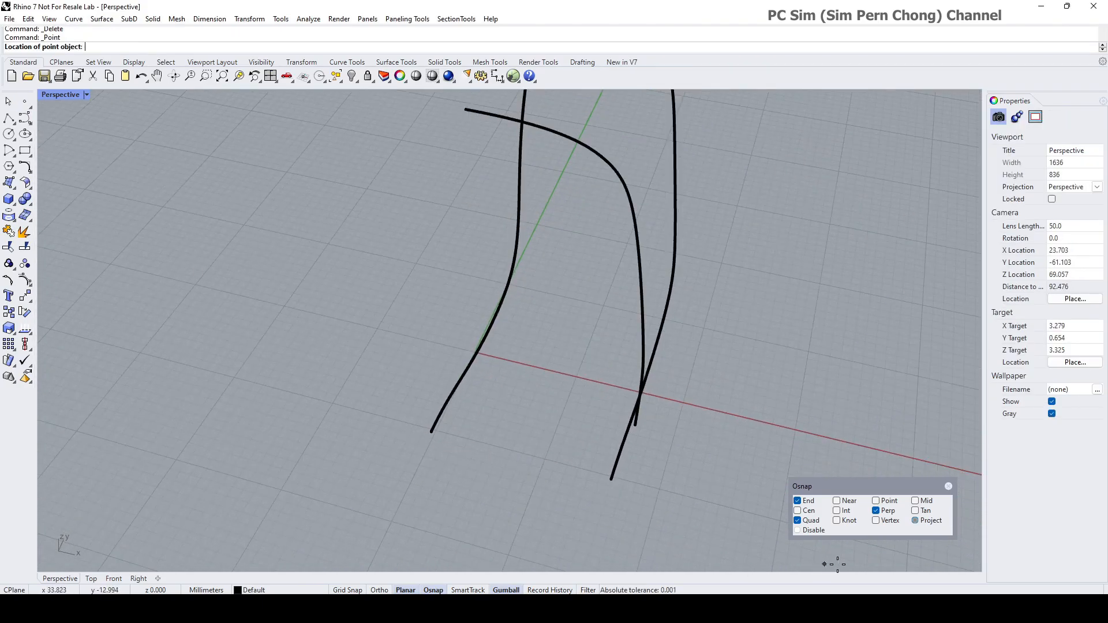
left_click(438, 436)
left_click(434, 438)
left_click_drag(453, 441, 528, 467)
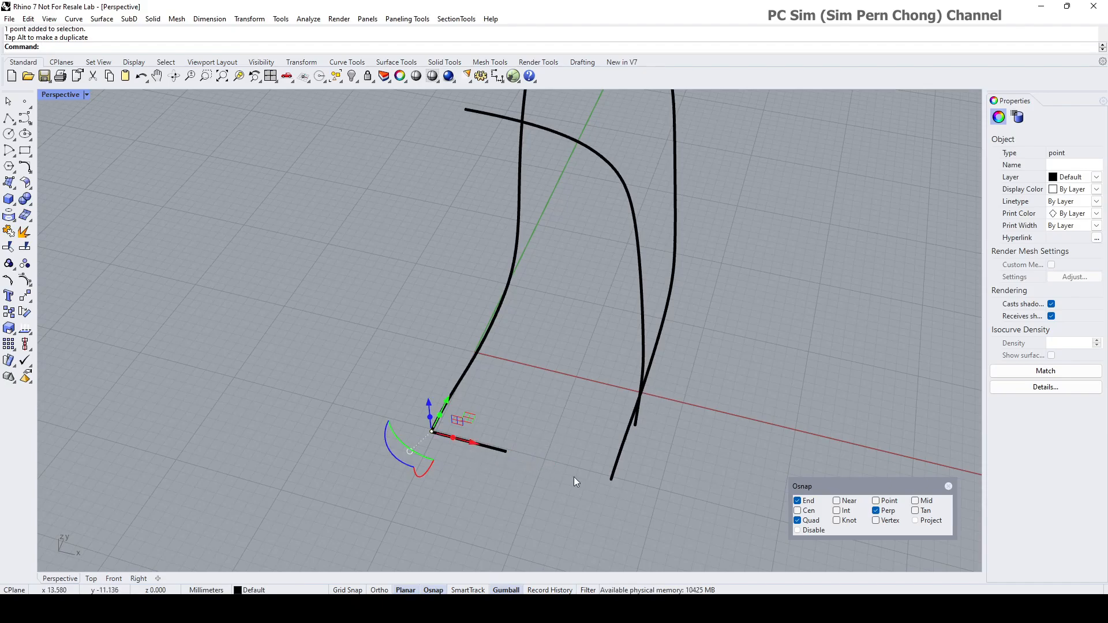
right_click_drag(532, 460, 622, 341)
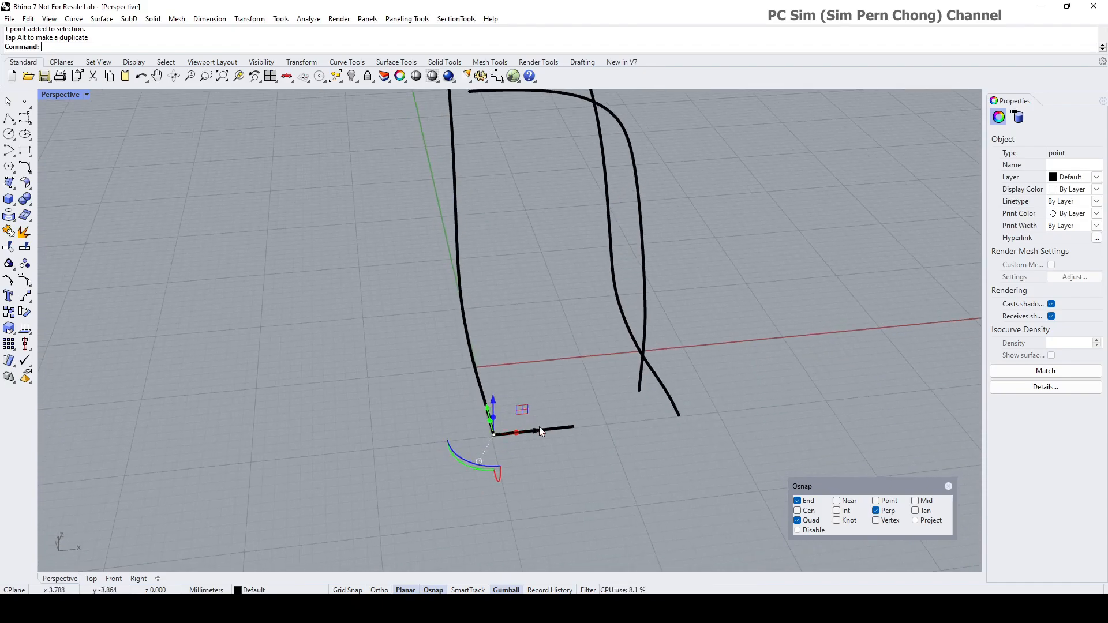
Step: Lengthen the base line by moving its free end along X toward the projected curve
key("Escape")
right_click_drag(576, 445, 545, 458)
scroll(545, 459, "up", 2)
left_click(485, 420)
scroll(515, 428, "up", 10)
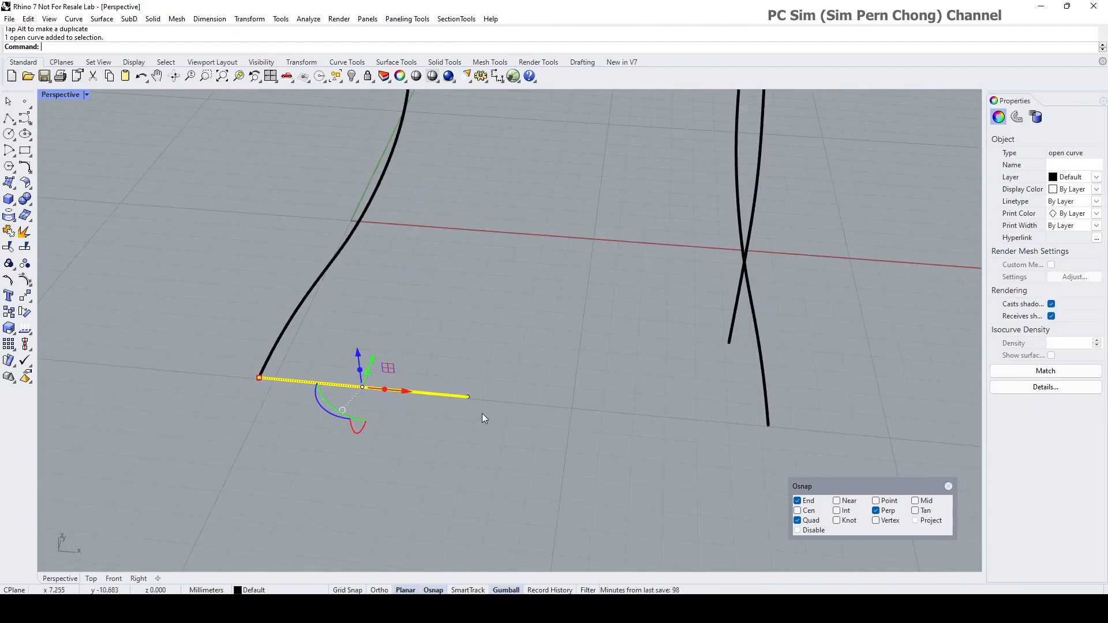
left_click(468, 398)
left_click_drag(503, 401, 597, 418)
key("Escape")
Step: Hide the original front curve, keeping the projected curve
scroll(605, 392, "down", 10)
right_click_drag(605, 388, 559, 376)
left_click(638, 231)
left_click(352, 75)
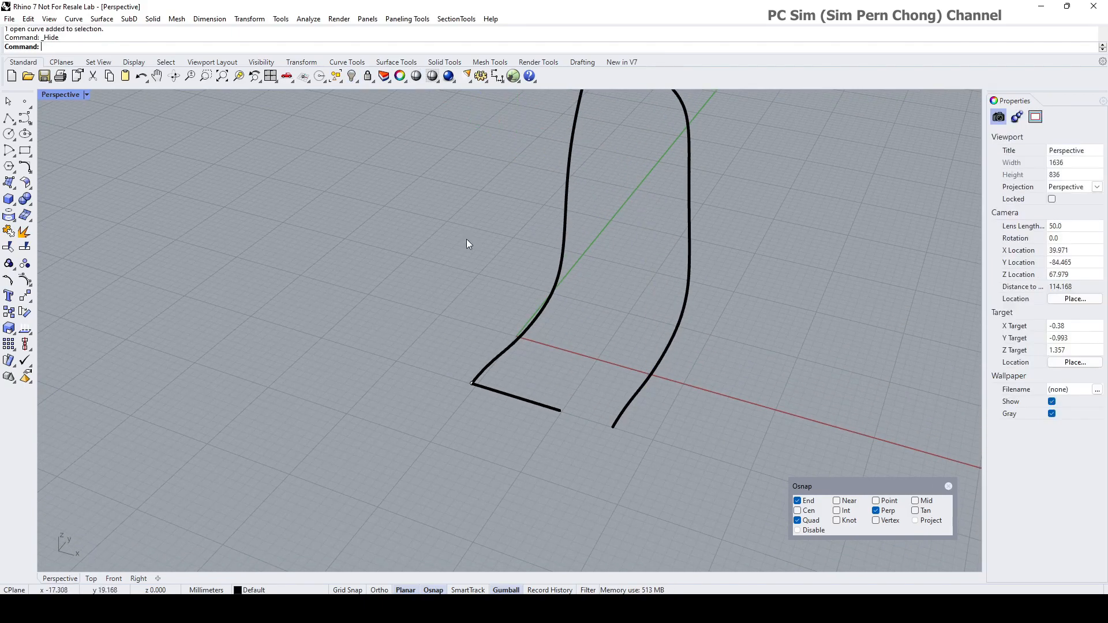
Step: Start an adjustable curve blend between the base line's free end and the projected curve's lower end, with Curvature continuity at both ends
scroll(493, 282, "down", 6)
scroll(544, 341, "up", 4)
right_click_drag(535, 351, 463, 405, "shift")
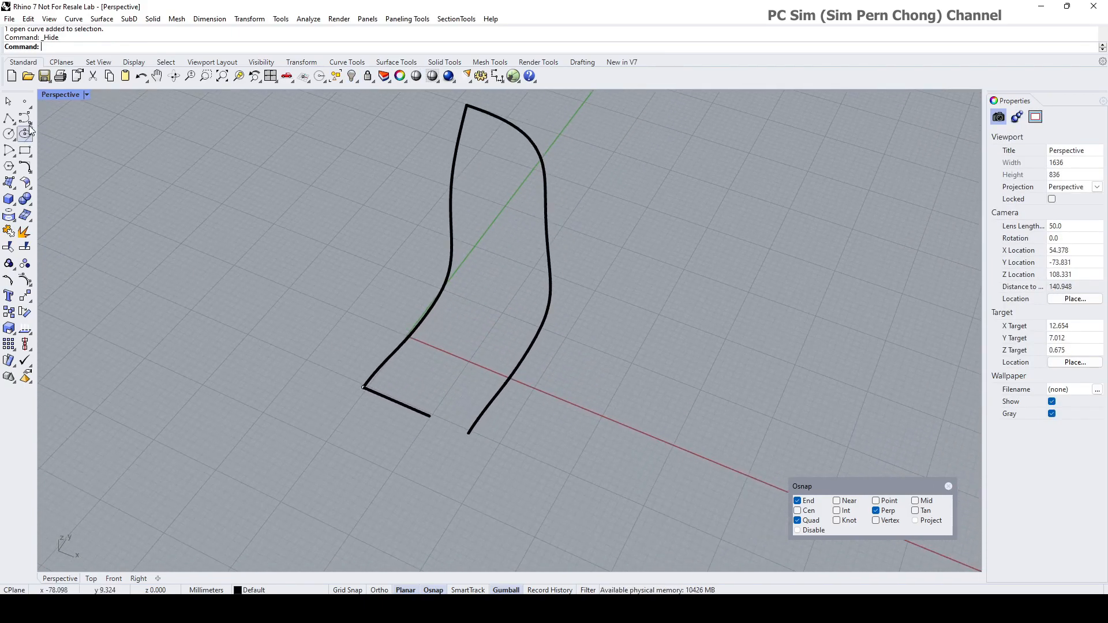
left_click(29, 171)
left_click_drag(61, 165, 116, 153)
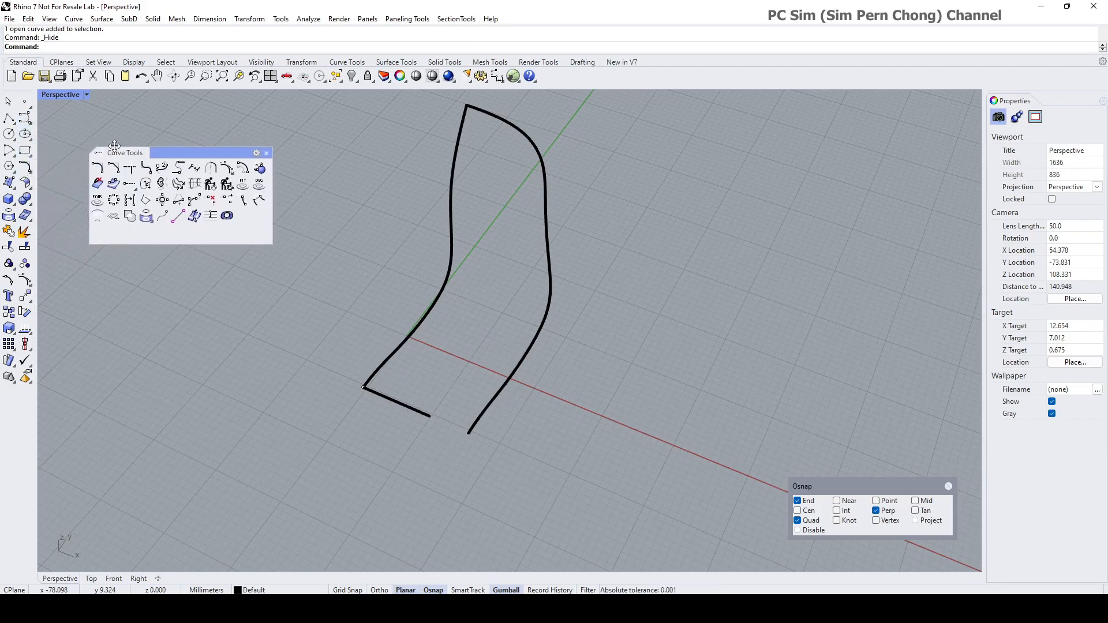
left_click(163, 167)
left_click(433, 414)
left_click(507, 390)
left_click_drag(371, 291, 252, 283)
scroll(504, 449, "up", 3)
right_click_drag(504, 449, 550, 435)
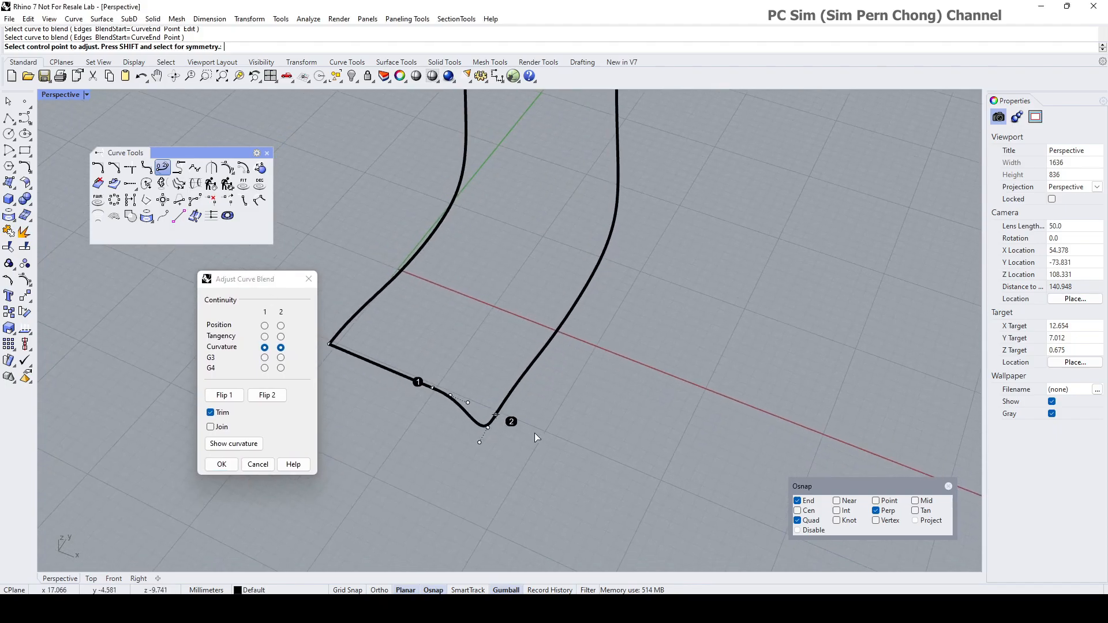
Step: Slide the blend's second end up the projected curve and adjust its control points near the base line into a rounded corner
left_click(497, 417)
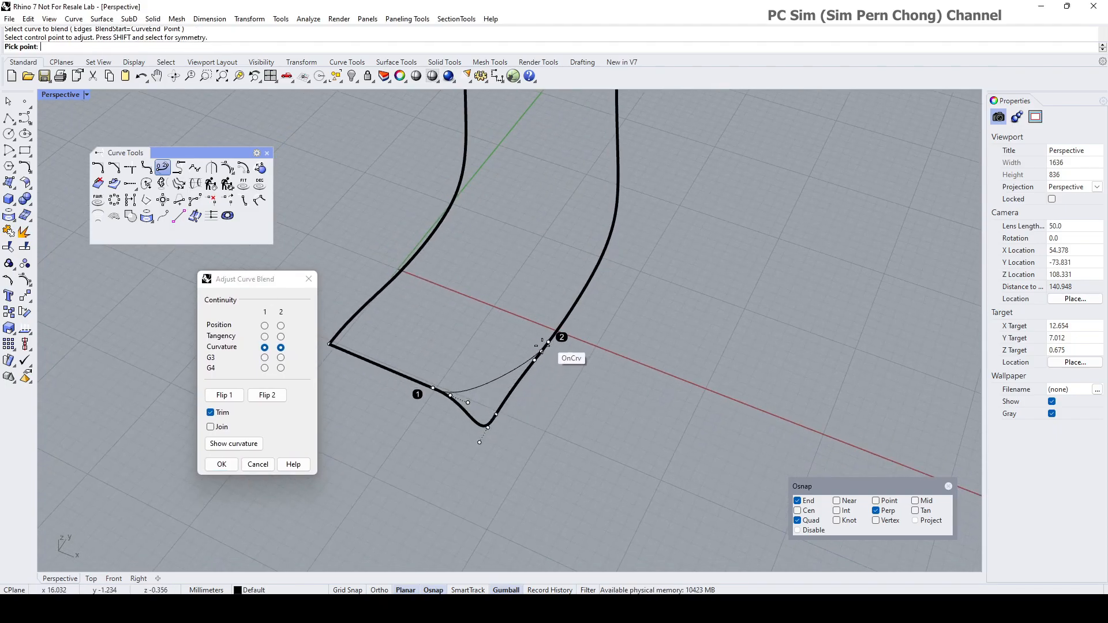
right_click_drag(531, 372, 571, 386)
left_click(563, 336)
left_click(487, 453)
left_click(469, 452)
left_click(468, 453)
left_click(482, 454)
right_click_drag(557, 464, 580, 437)
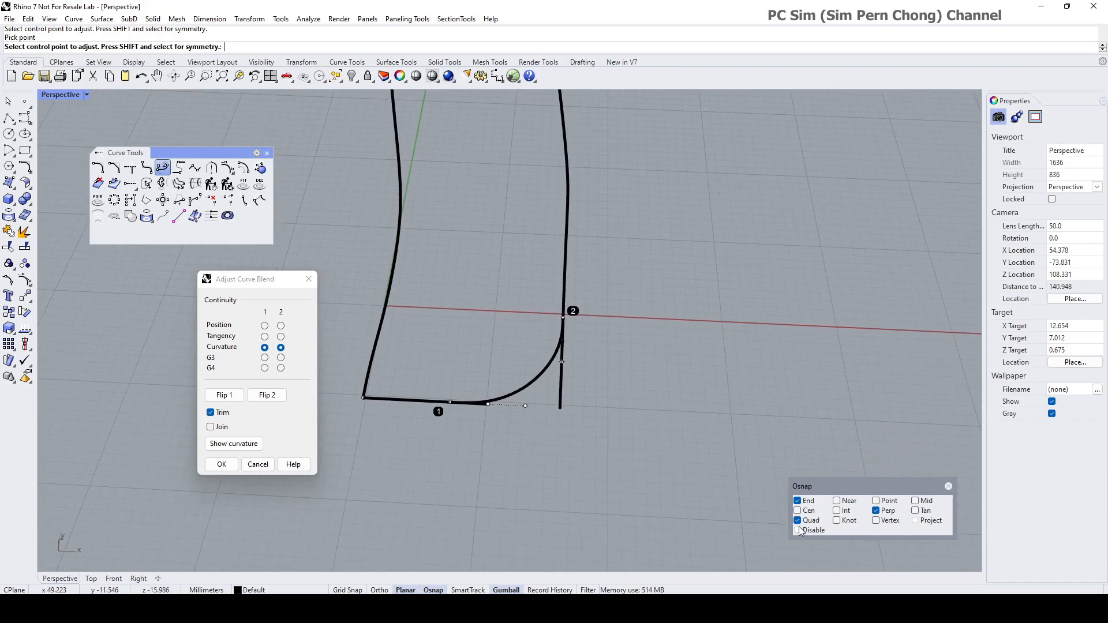
Step: Disable object snaps, fine-tune the blend's end and handle on the base line, and accept the blend with Trim on
left_click(801, 531)
scroll(510, 414, "up", 3)
left_click(485, 435)
left_click(473, 434)
left_click(521, 436)
left_click(527, 437)
right_click_drag(644, 456, 808, 577)
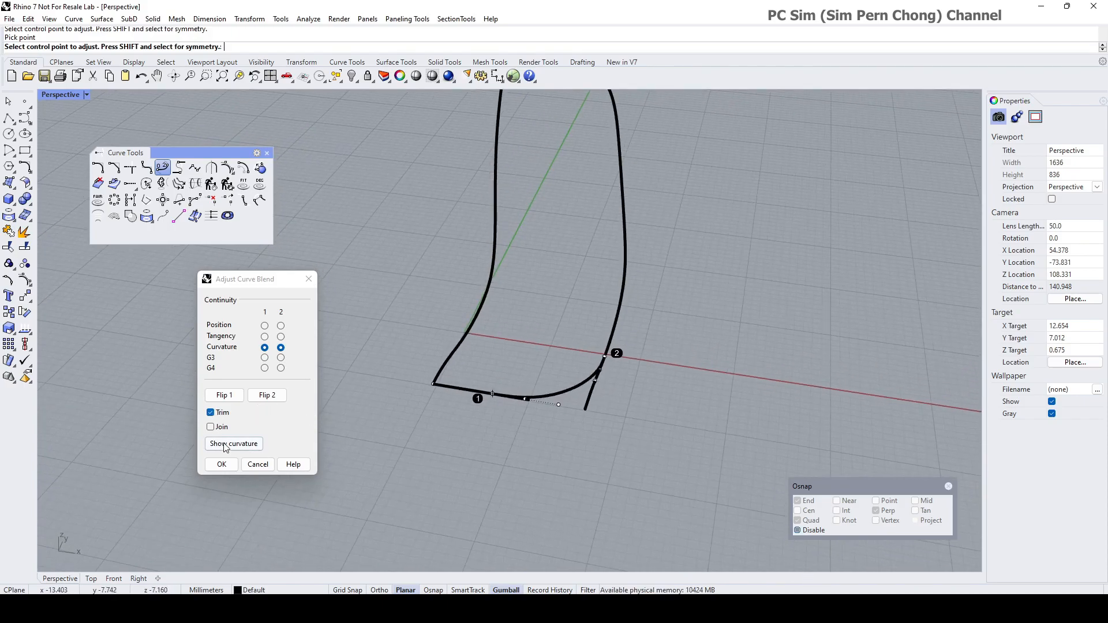
left_click(222, 465)
Step: Join the base line, the blend curve and the projected curve into one open curve
right_click_drag(420, 485, 485, 452)
left_click(489, 395)
scroll(484, 448, "up", 4)
left_click(458, 456)
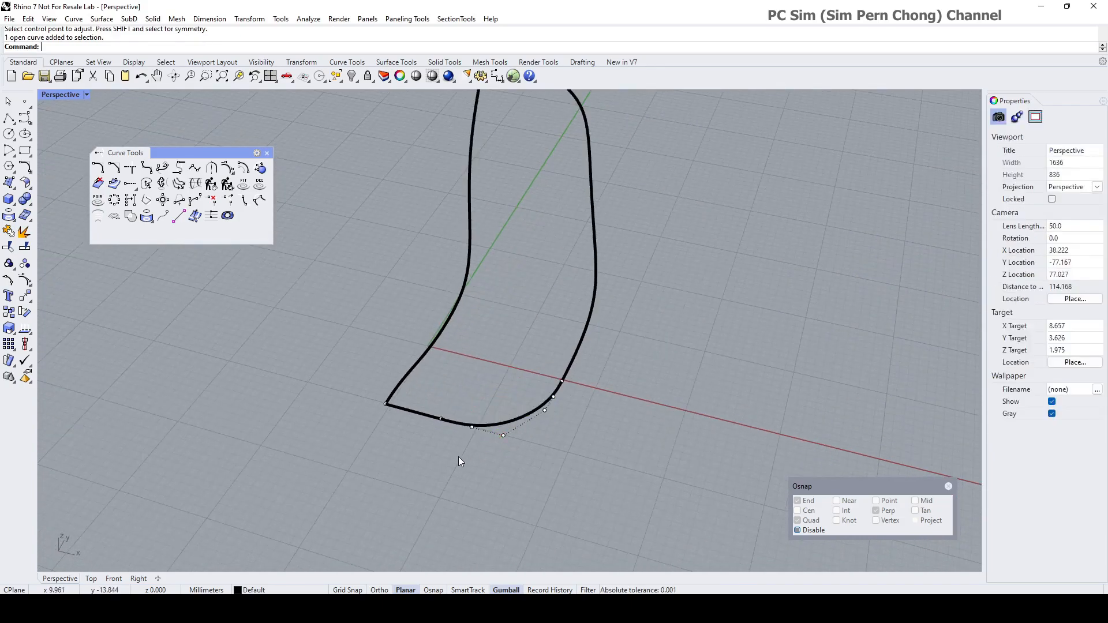
left_click(5, 232)
left_click(411, 411)
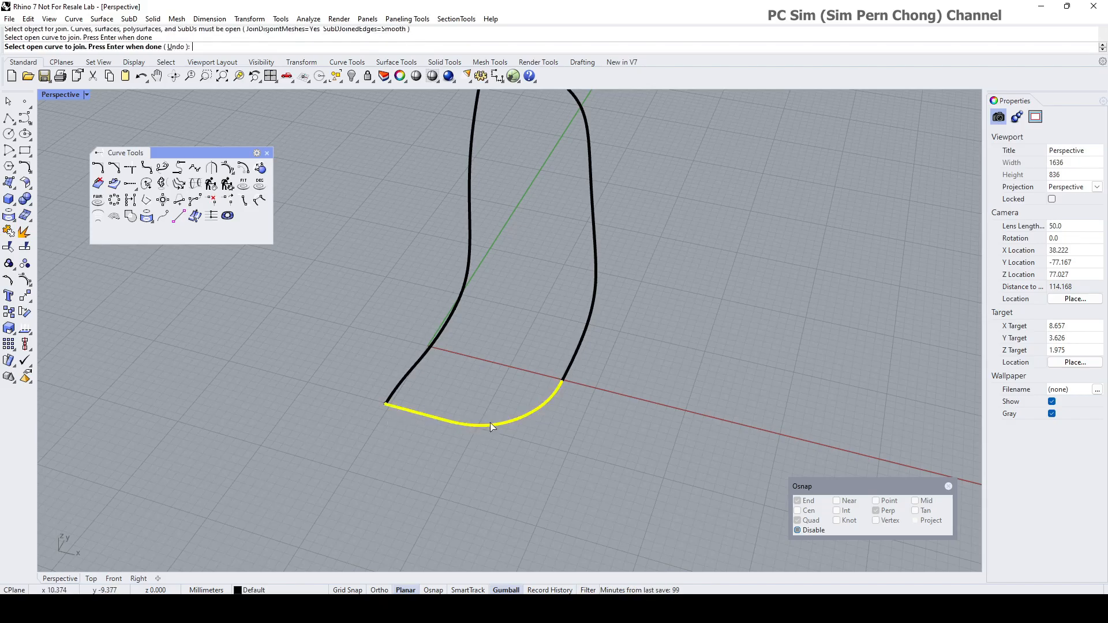
left_click(584, 341)
key("Return")
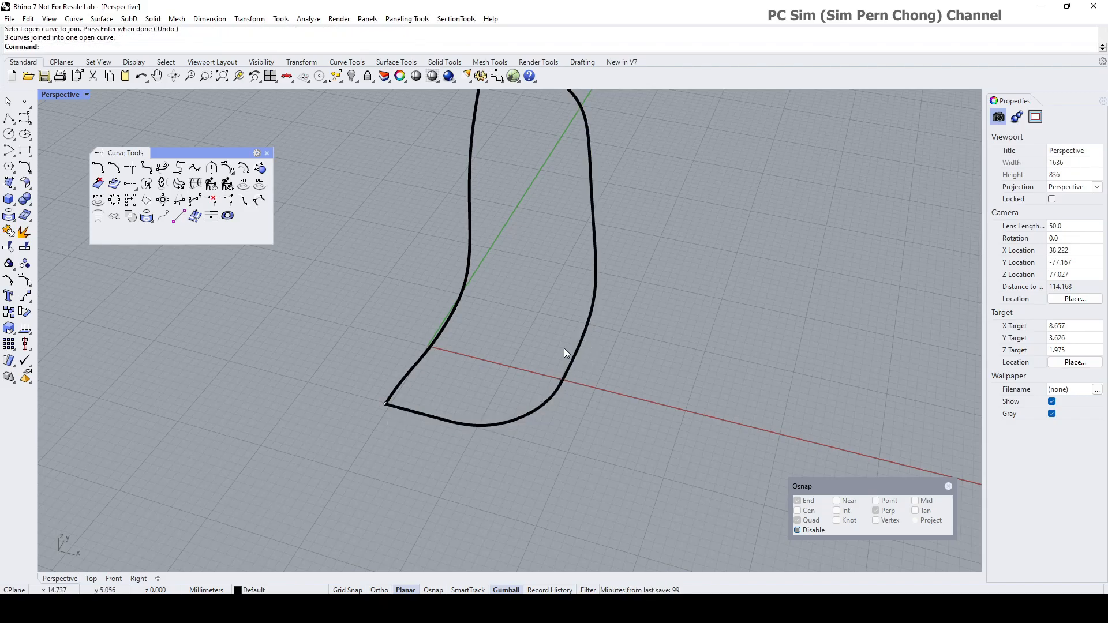
Step: Rebuild the joined curve non-uniformly with a requested tolerance of 0.001, a maximum of 25 points, and the input deleted
left_click(579, 345)
scroll(580, 345, "down", 4)
right_click_drag(579, 345, 559, 395, "shift")
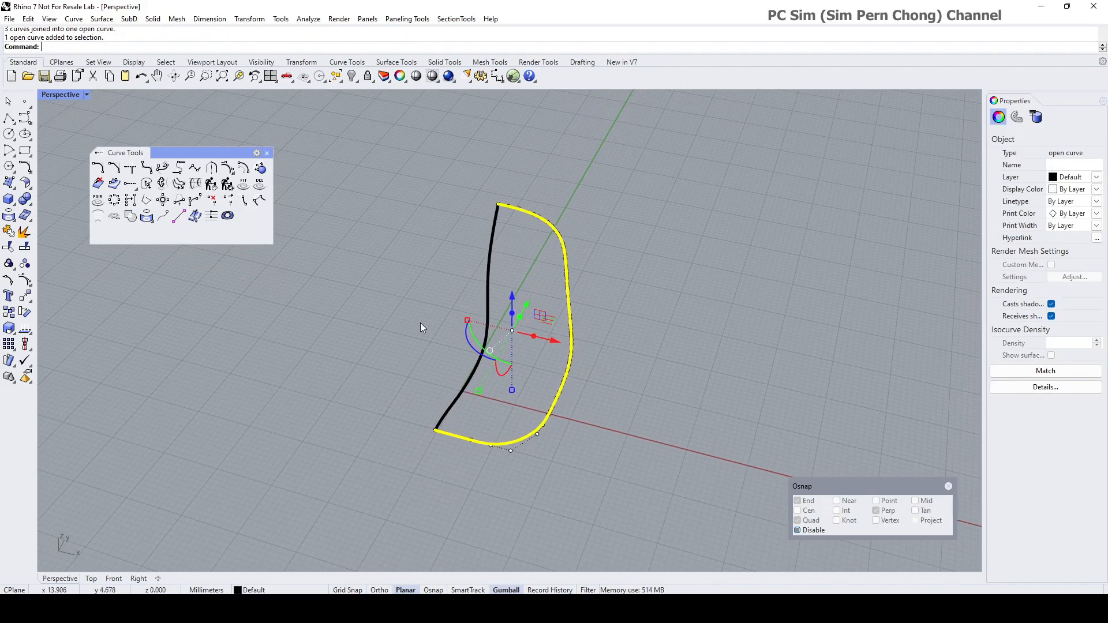
left_click(229, 190)
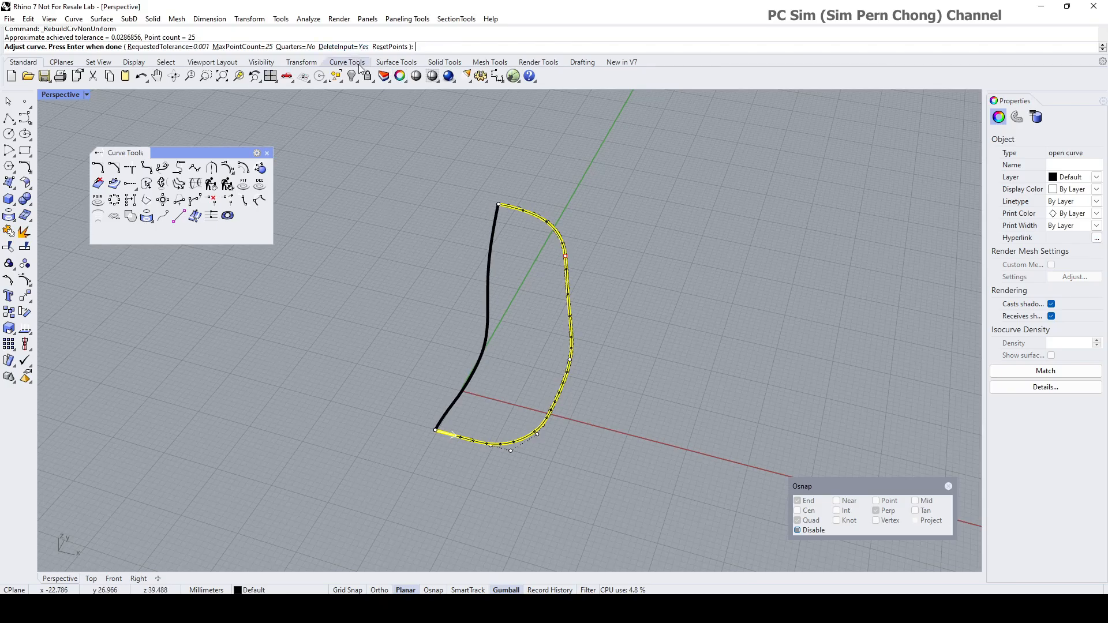
key("Return")
Step: Inspect the rebuilt curve's shape and control points up close and from several angles
right_click_drag(365, 304, 404, 273)
left_click(369, 294)
left_click(557, 283)
right_click_drag(563, 282, 598, 479)
scroll(608, 403, "up", 9)
mouse_move(596, 370)
right_mouse_down()
mouse_move(619, 336)
mouse_move(605, 316)
mouse_move(611, 358)
right_mouse_up()
scroll(618, 328, "down", 6)
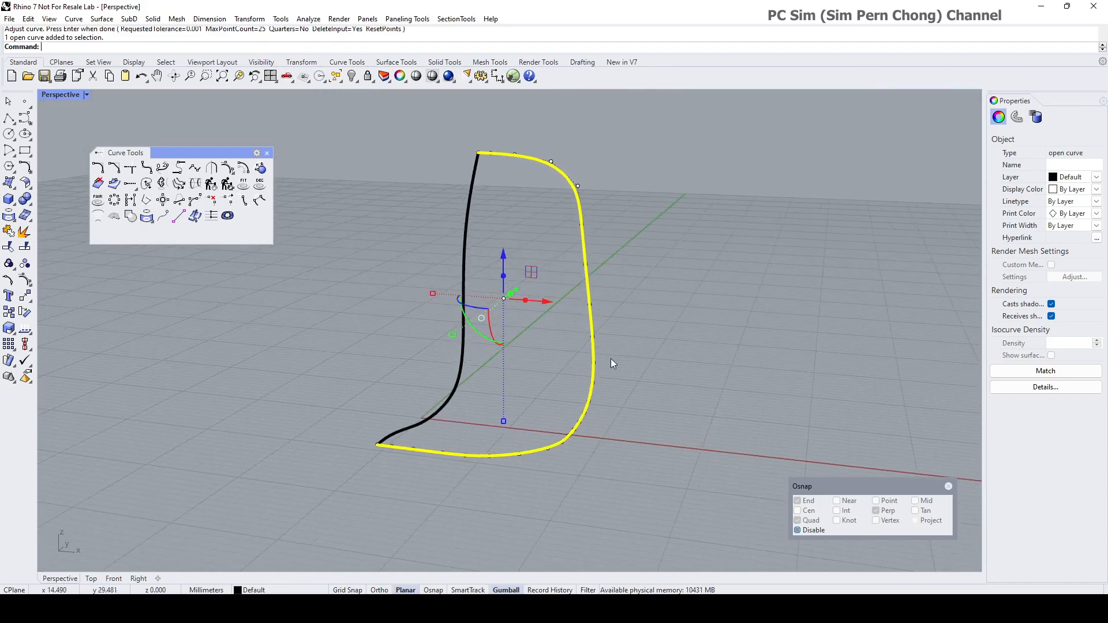
scroll(611, 358, "up", 8)
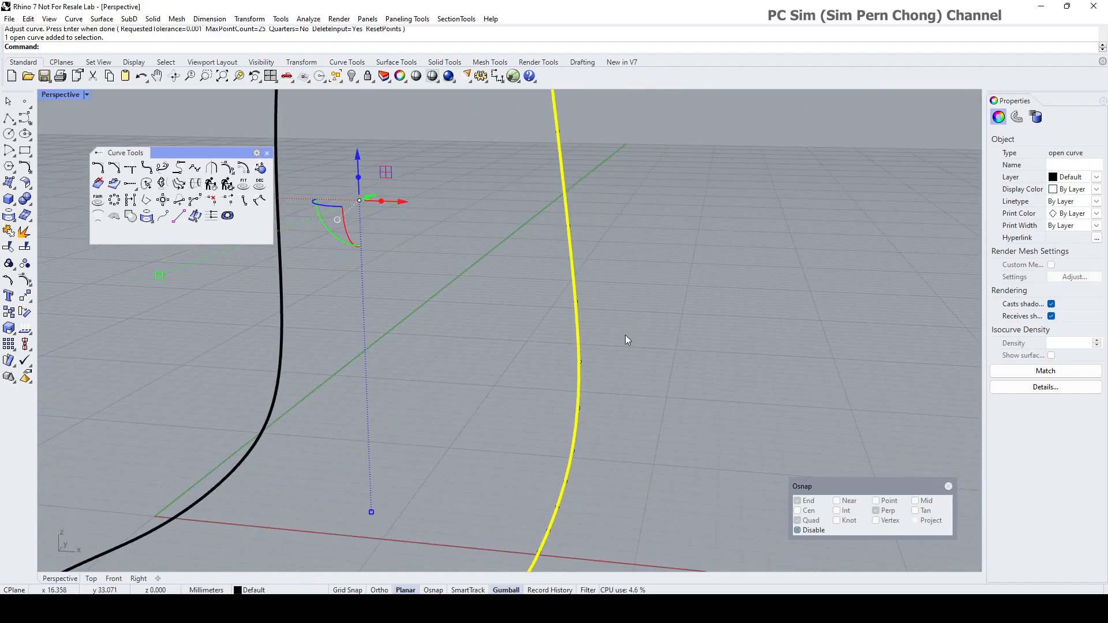
scroll(625, 335, "down", 6)
mouse_move(625, 335)
right_mouse_down()
mouse_move(608, 327)
mouse_move(607, 276)
mouse_move(625, 292)
mouse_move(628, 271)
mouse_move(664, 249)
mouse_move(589, 233)
mouse_move(625, 345)
right_mouse_up()
key("Escape")
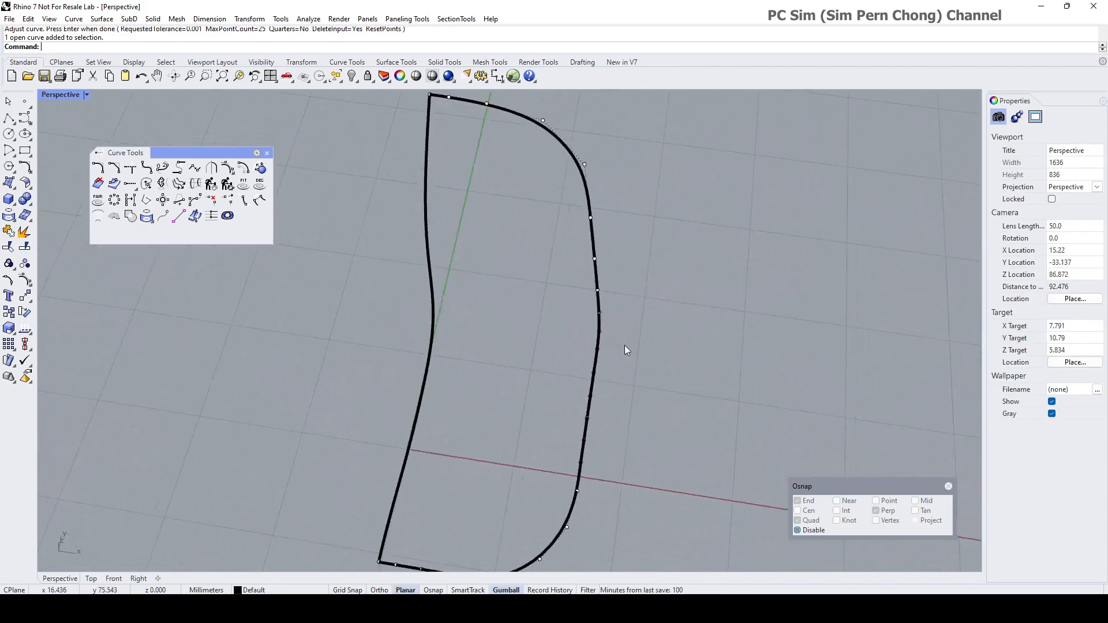
Step: Delete the surplus control points along the rebuilt curve's long side, above and below the bend
scroll(625, 346, "up", 3)
left_click_drag(574, 285, 649, 369)
key("Delete")
left_click_drag(614, 266, 649, 310)
key("Delete")
right_click_drag(626, 386, 640, 366)
left_click_drag(604, 376, 627, 391)
key("Delete")
Step: Try to move the control point at the side curve's lower bend, and undo the move
right_click_drag(627, 391, 638, 309)
left_click_drag(612, 252, 662, 279)
left_click_drag(584, 268, 591, 269)
right_click_drag(591, 270, 557, 286)
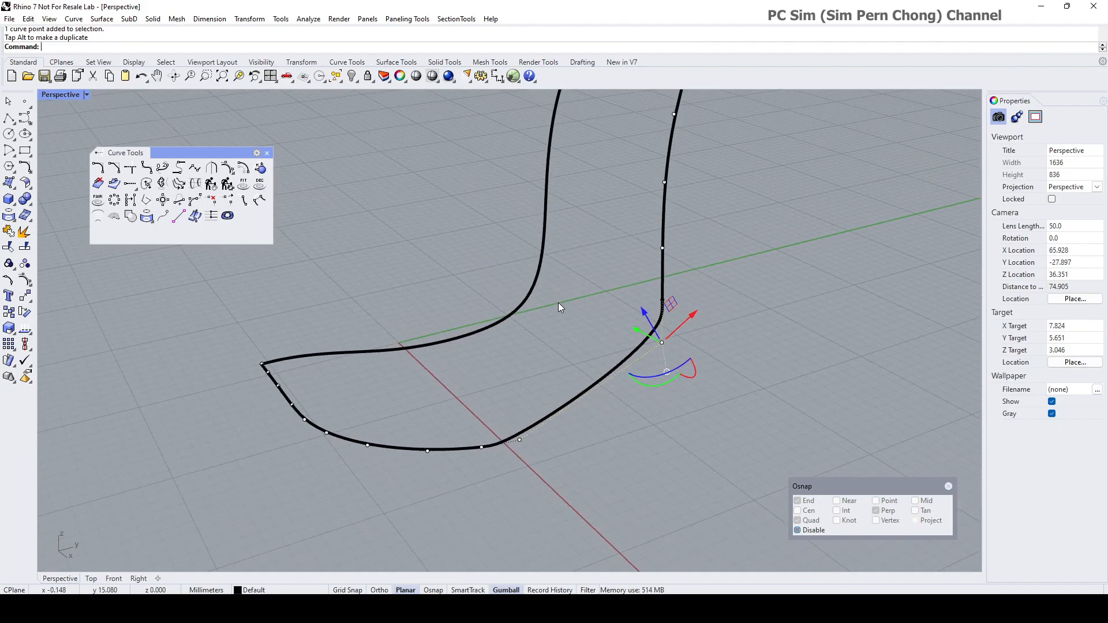
key("ctrl+z")
Step: Align the gumball to the construction plane and delete the selected control point at the lower bend
right_click(523, 590)
left_click(560, 470)
right_click_drag(611, 438, 611, 375)
key("Delete")
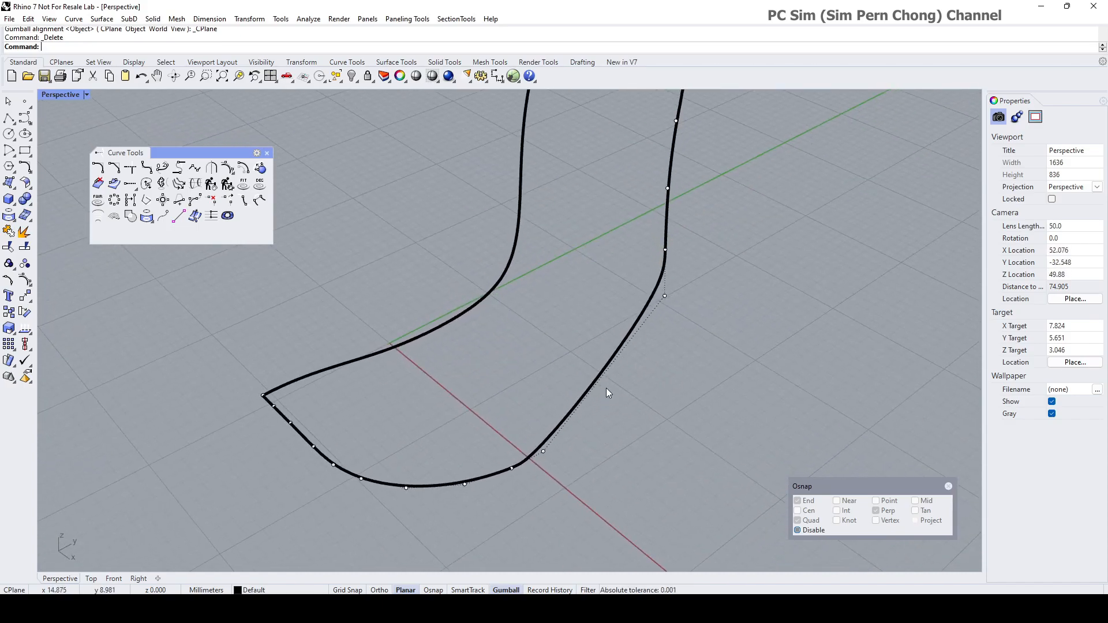
Step: Insert a control point on the outline curve in the long gap at its lower bend
left_click(27, 283)
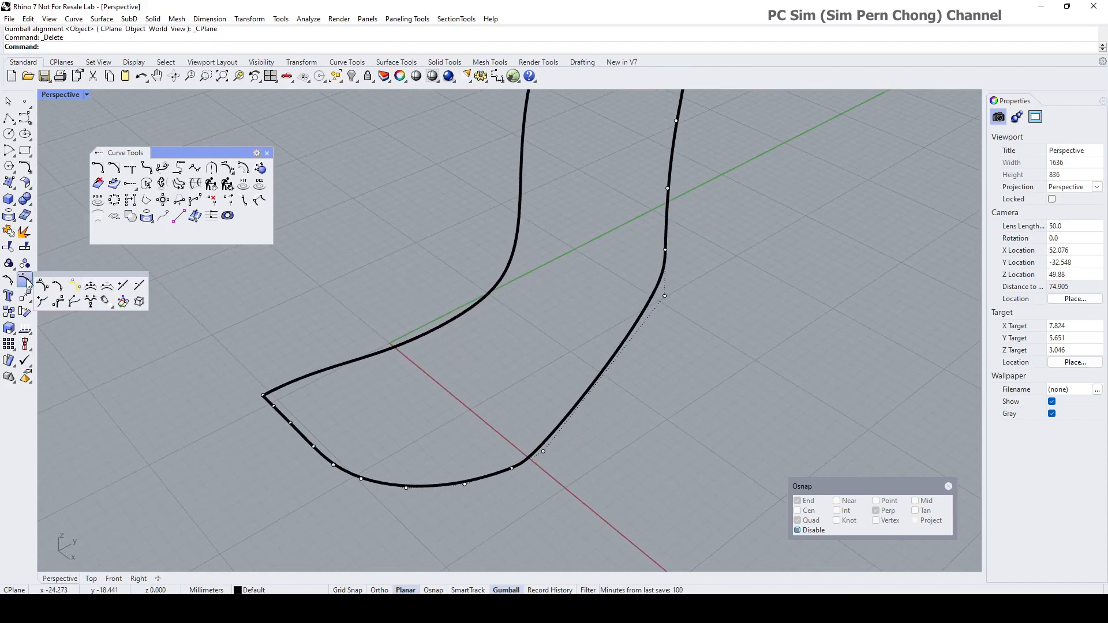
left_click(123, 293)
left_click(594, 381)
left_click(601, 370)
key("Return")
Step: Adjust the control points around the lower bend and delete the redundant one
left_click(601, 372)
right_click_drag(604, 380, 659, 365)
left_click_drag(664, 359, 688, 368)
right_click_drag(660, 426, 743, 349)
key("Delete")
left_click(716, 329)
scroll(726, 439, "up", 2)
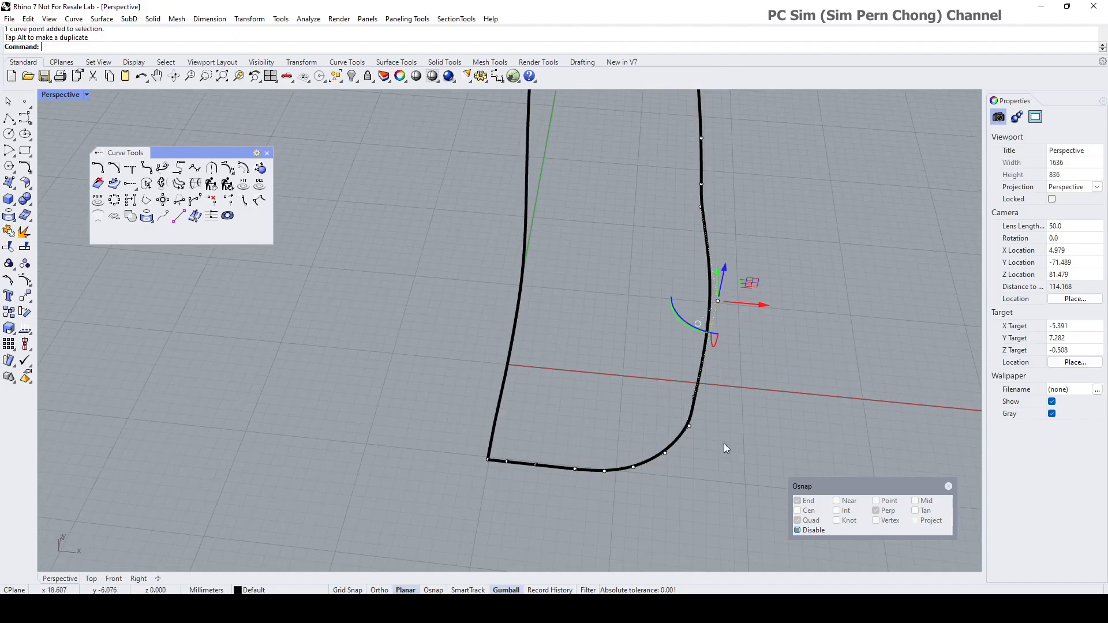
Step: Shift a lower-bend control point slightly outward along X and lower the bend's control point along Z
right_click_drag(693, 398, 605, 351, "shift")
scroll(605, 351, "up", 4)
left_click(605, 353)
left_click_drag(638, 359, 648, 361)
right_click_drag(649, 360, 491, 303)
left_click(538, 258)
left_click_drag(537, 218, 536, 264)
right_click_drag(567, 369, 806, 416)
right_click_drag(647, 279, 411, 321, "shift")
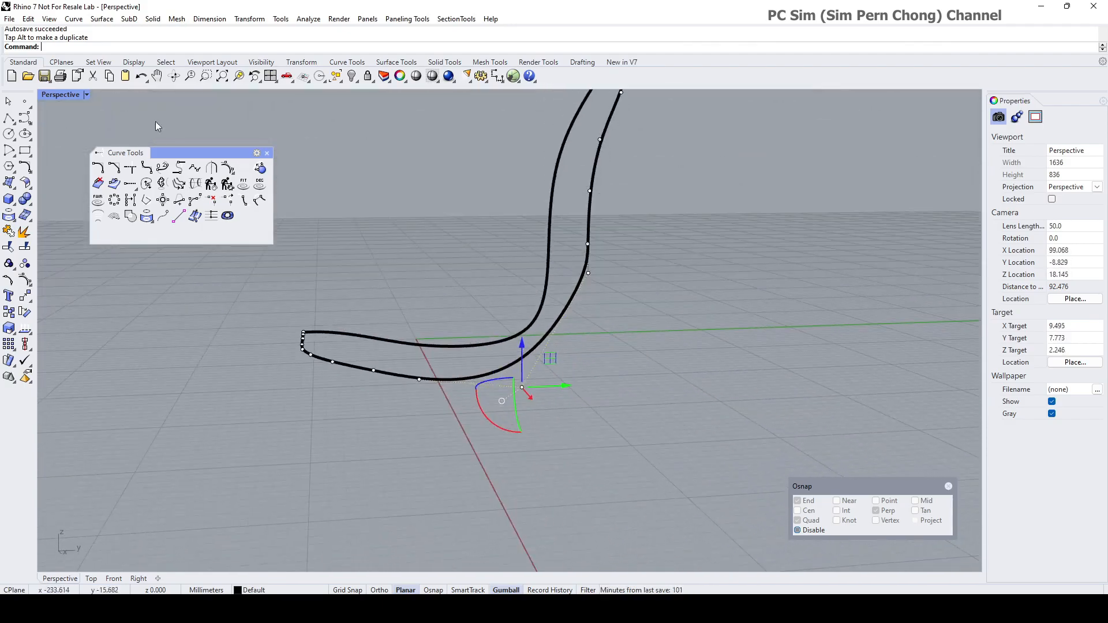
Step: Fine-tune the lower bend's control point in the Right and Front views of the four-view layout, ending in a maximized Perspective view
double_click(50, 94)
right_click_drag(744, 469, 618, 424)
scroll(626, 422, "up", 4)
left_click_drag(629, 422, 701, 457)
mouse_move(358, 504)
left_mouse_down()
mouse_move(369, 476)
mouse_move(367, 502)
left_mouse_up()
right_click_drag(733, 236, 784, 300)
scroll(784, 295, "up", 6)
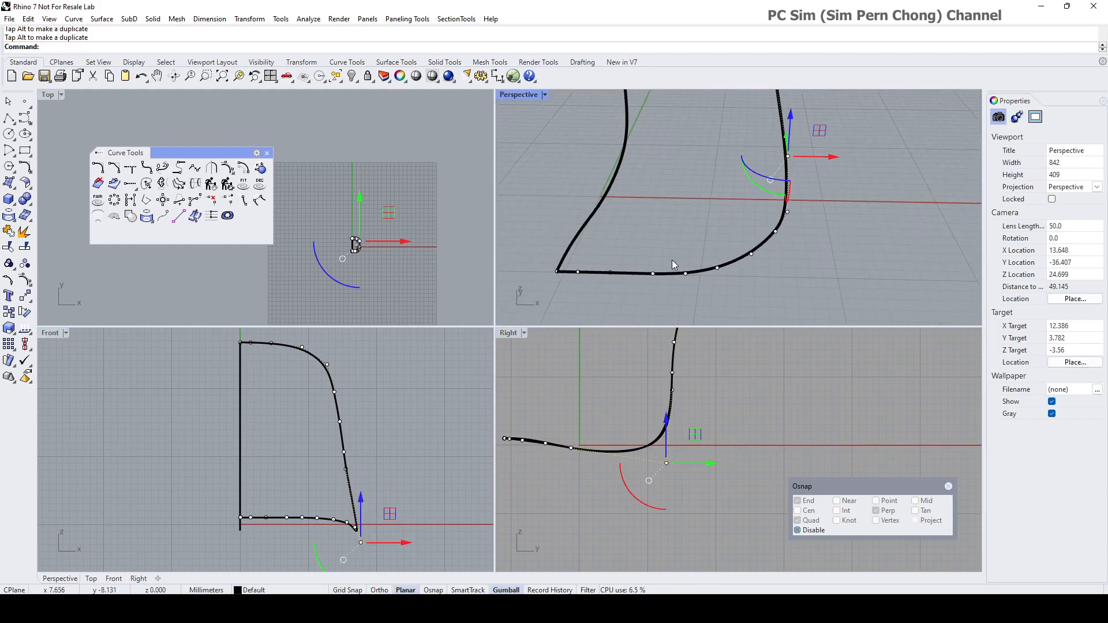
double_click(529, 95)
Step: Delete the surplus control point on the outline curve's rounded base corner
scroll(548, 215, "down", 4)
right_click_drag(692, 341, 704, 427)
right_click_drag(704, 427, 748, 421)
left_click(674, 322)
right_click_drag(673, 320, 649, 354)
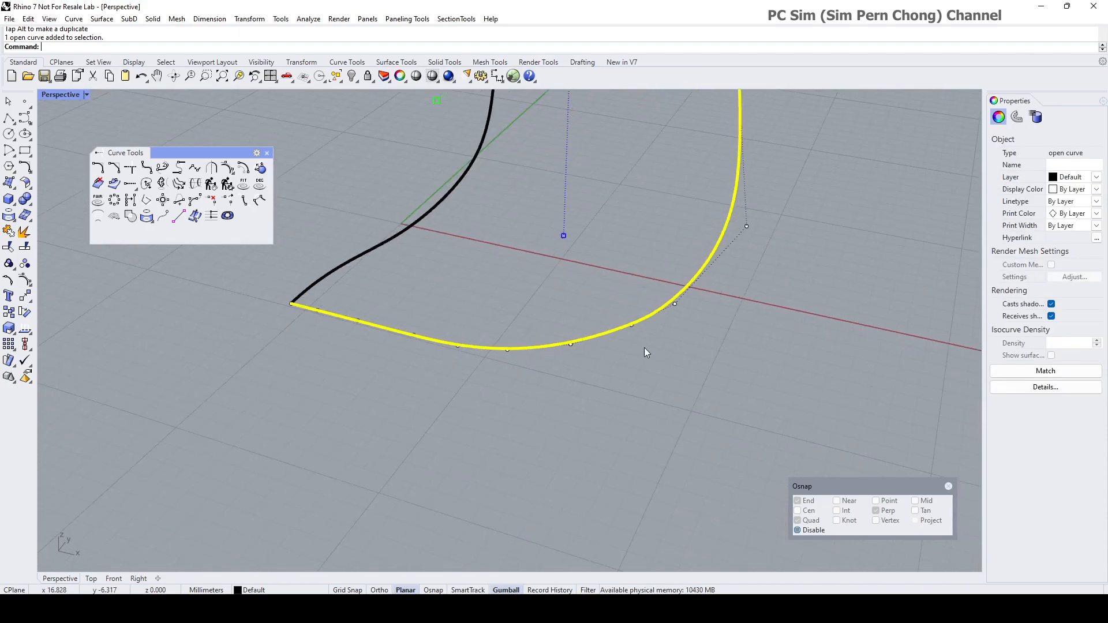
left_click(633, 327)
key("Delete")
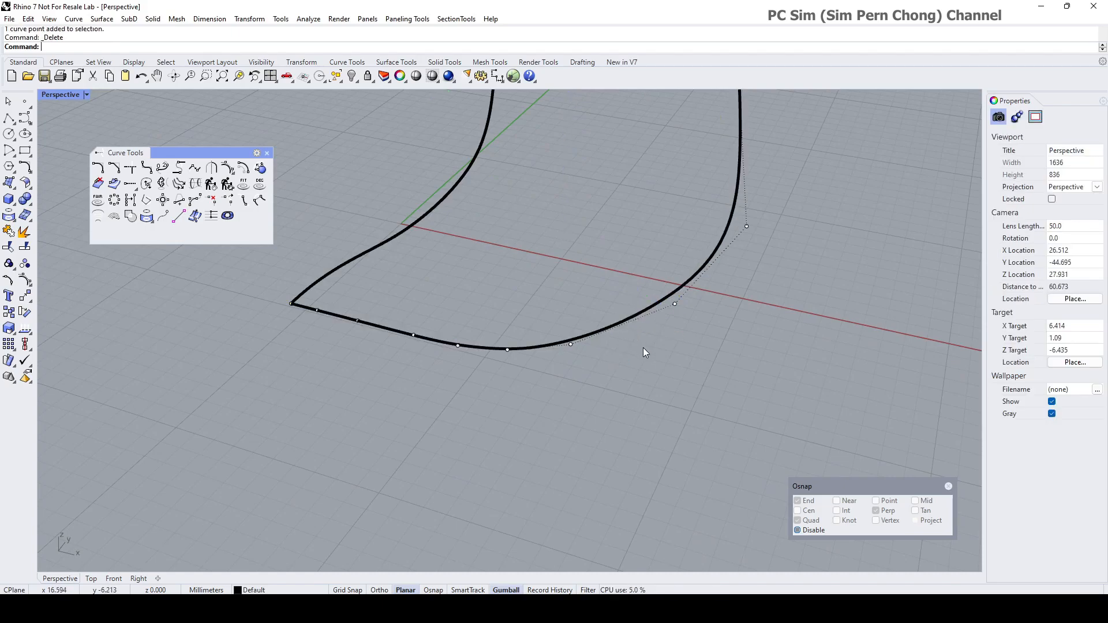
Step: Move the two control points beside the deleted one outward along X to fill out the base corner
left_click_drag(675, 305, 712, 326)
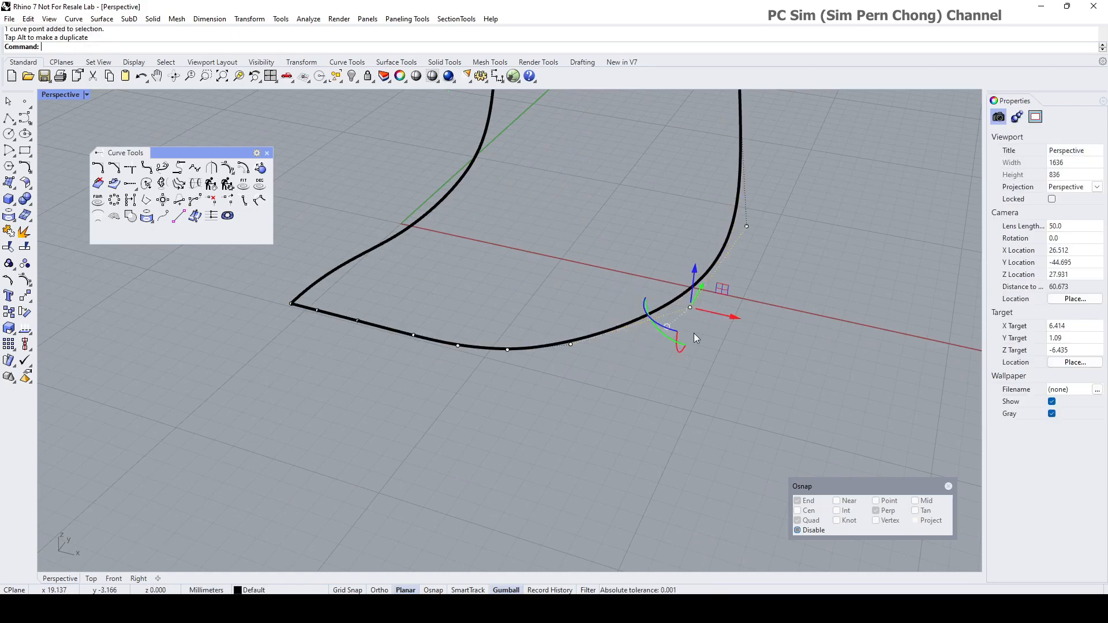
left_click(571, 345)
left_click_drag(607, 356, 622, 359)
Step: Slide the base edge's second control point along X near the centre end, and re-enable object snaps
scroll(622, 359, "down", 4)
right_click_drag(635, 360, 673, 356)
scroll(480, 341, "up", 3)
left_click(490, 343)
scroll(490, 344, "up", 2)
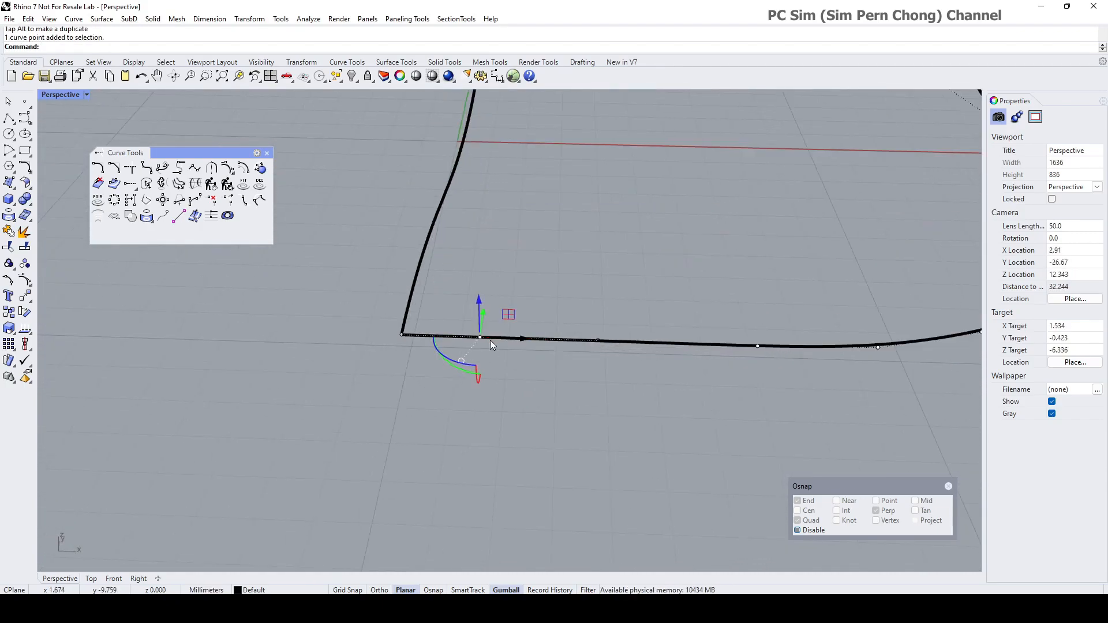
left_click_drag(481, 336, 422, 337)
left_click(797, 530)
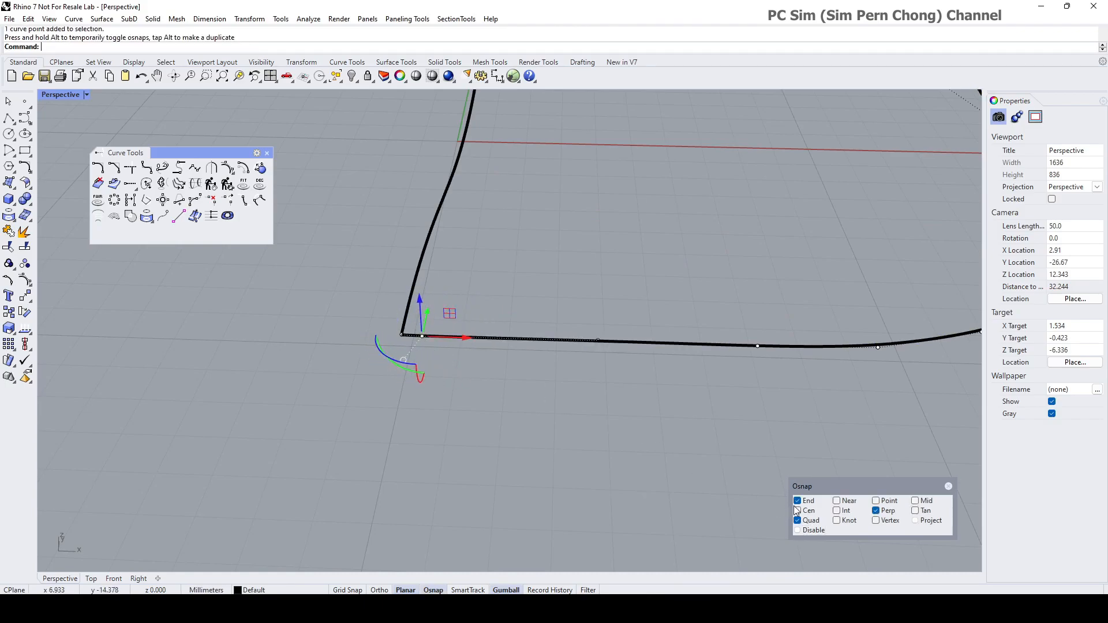
left_click_drag(423, 336, 531, 339)
Step: Delete the base edge's third control point and slide the second one farther outward along X
left_click(598, 341)
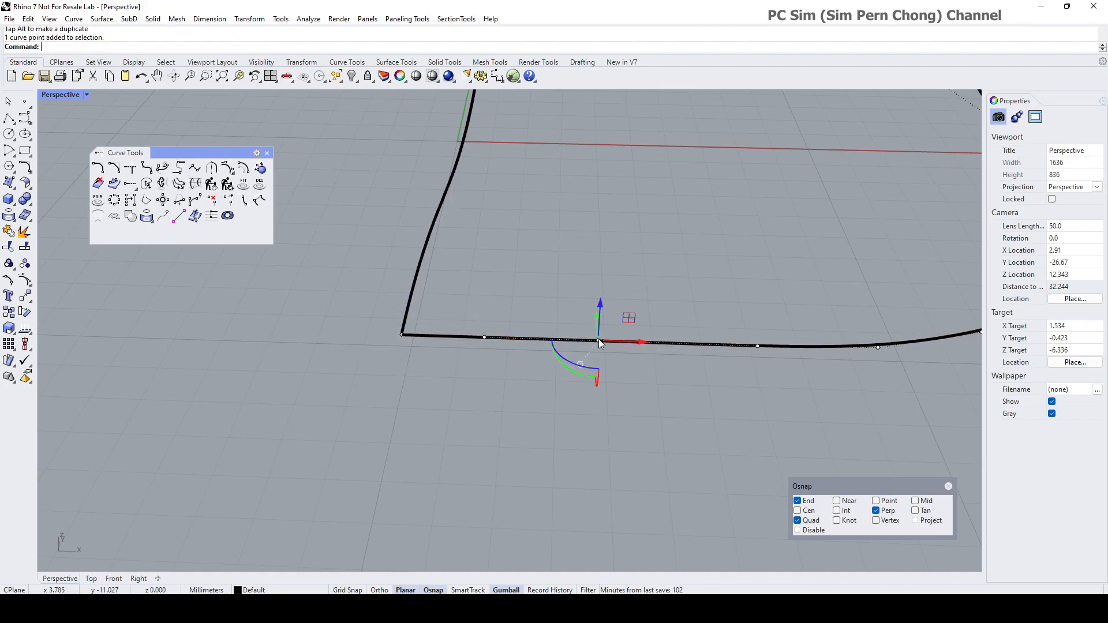
key("Delete")
left_click(483, 340)
left_click_drag(529, 340, 591, 343)
Step: Slide the second control point at the outline curve's upper end outward along X
scroll(621, 333, "down", 6)
right_click_drag(632, 131, 594, 566, "shift")
scroll(543, 178, "up", 2)
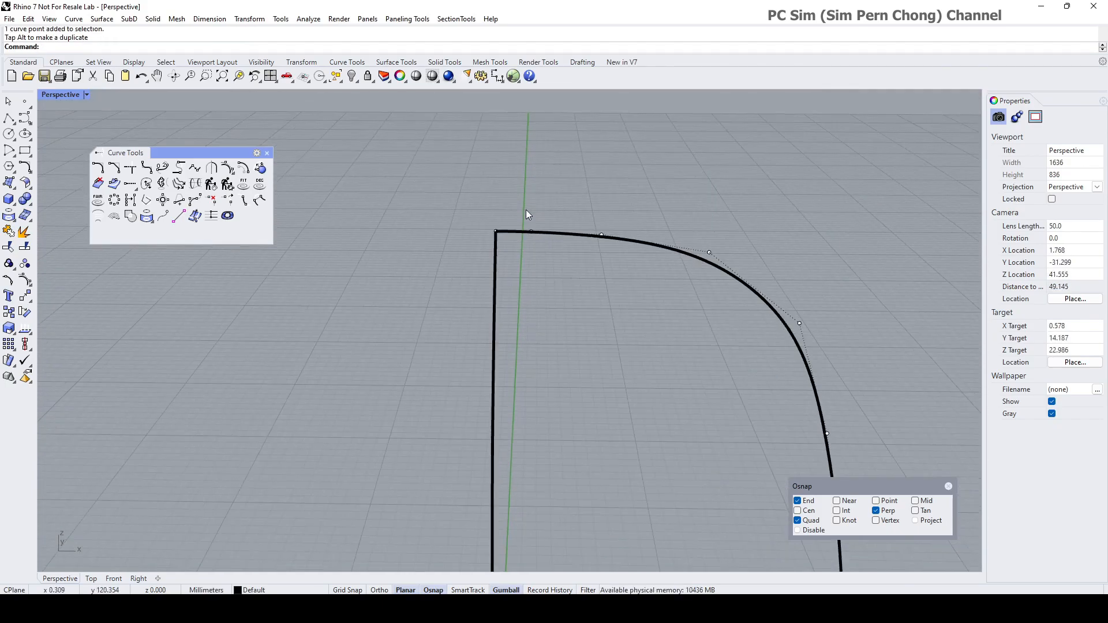
scroll(517, 263, "up", 4)
left_click(545, 245)
left_click_drag(544, 244, 720, 251)
left_click(669, 249)
Step: Examine the refined outline curve from its upper end down to the base corner
scroll(723, 252, "down", 5)
right_click_drag(723, 252, 701, 349)
scroll(700, 349, "down", 6)
right_click_drag(704, 438, 699, 254, "shift")
scroll(695, 277, "down", 5)
right_click_drag(694, 300, 704, 321)
scroll(556, 414, "up", 6)
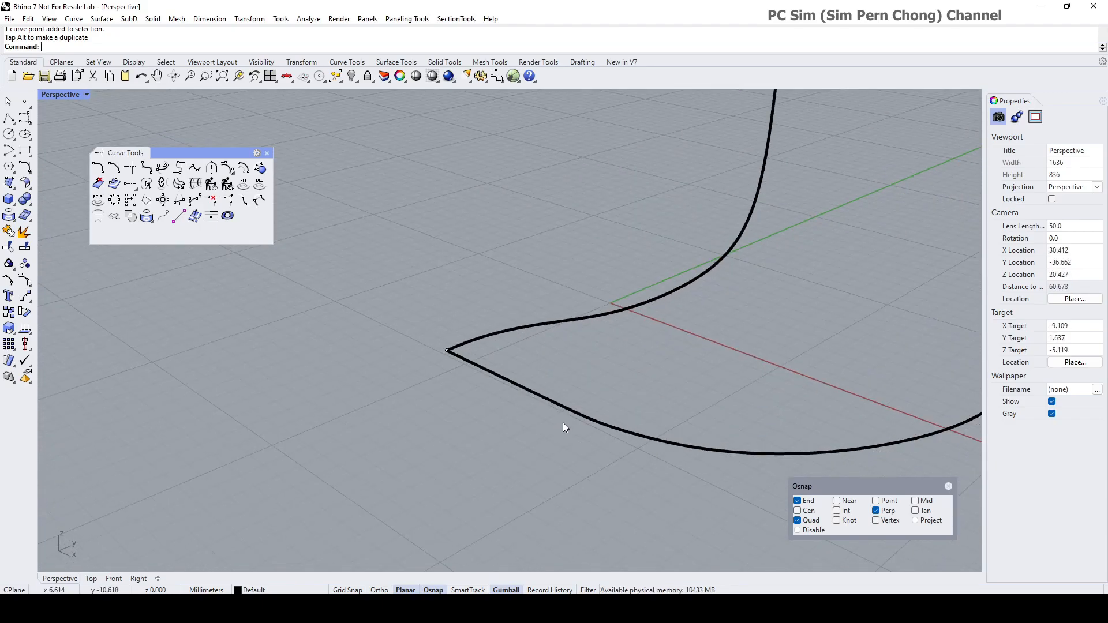
scroll(563, 423, "down", 7)
mouse_move(598, 419)
right_mouse_down()
mouse_move(691, 337)
mouse_move(730, 389)
mouse_move(590, 427)
right_mouse_up()
Step: Mirror a copy of the outline curve across the centre plane, starting from the base end of the centre profile
left_click(676, 355)
right_click_drag(515, 449, 482, 425)
left_click(25, 295)
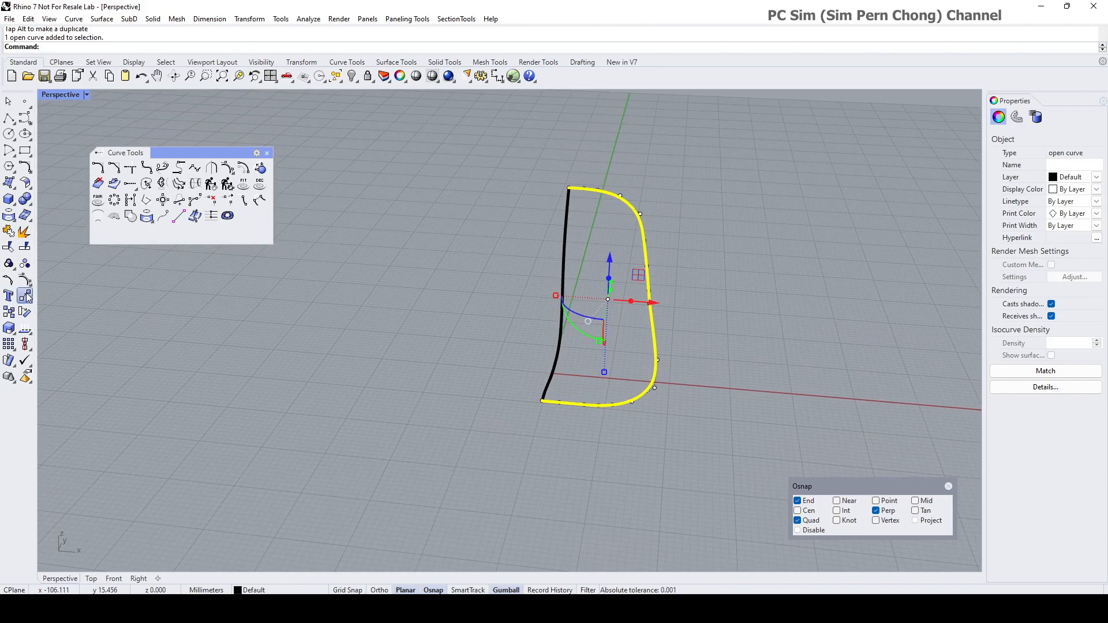
left_click(544, 399)
left_click(555, 473)
key("Escape")
Step: Copy the centre profile curve to the clipboard
right_click_drag(554, 473, 466, 454)
right_click_drag(510, 424, 587, 264)
left_click(574, 355)
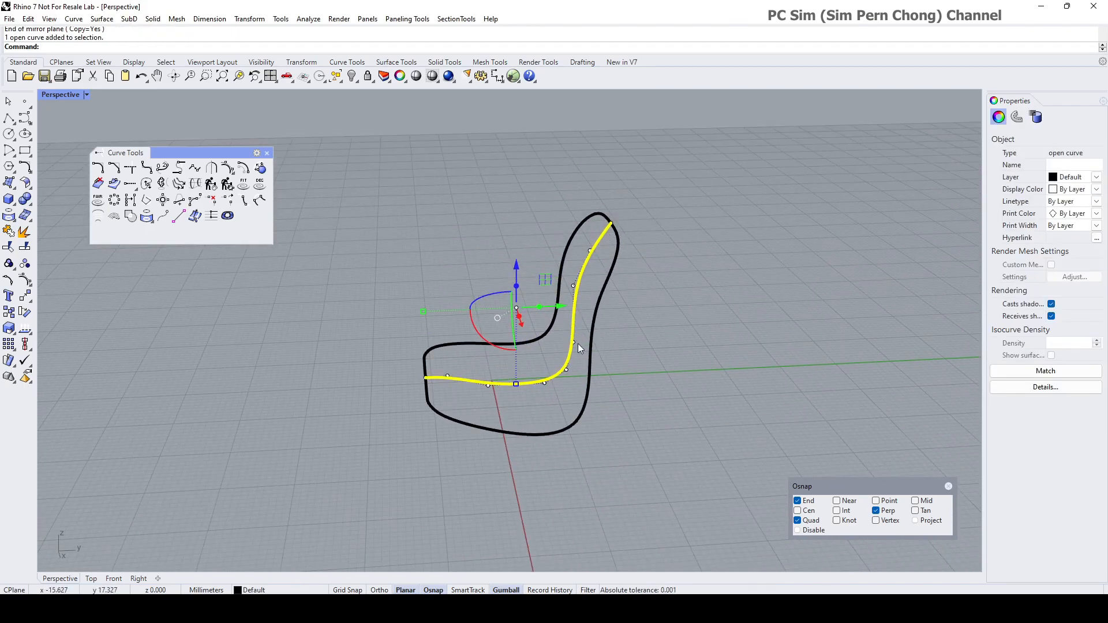
left_click(28, 18)
left_click(50, 102)
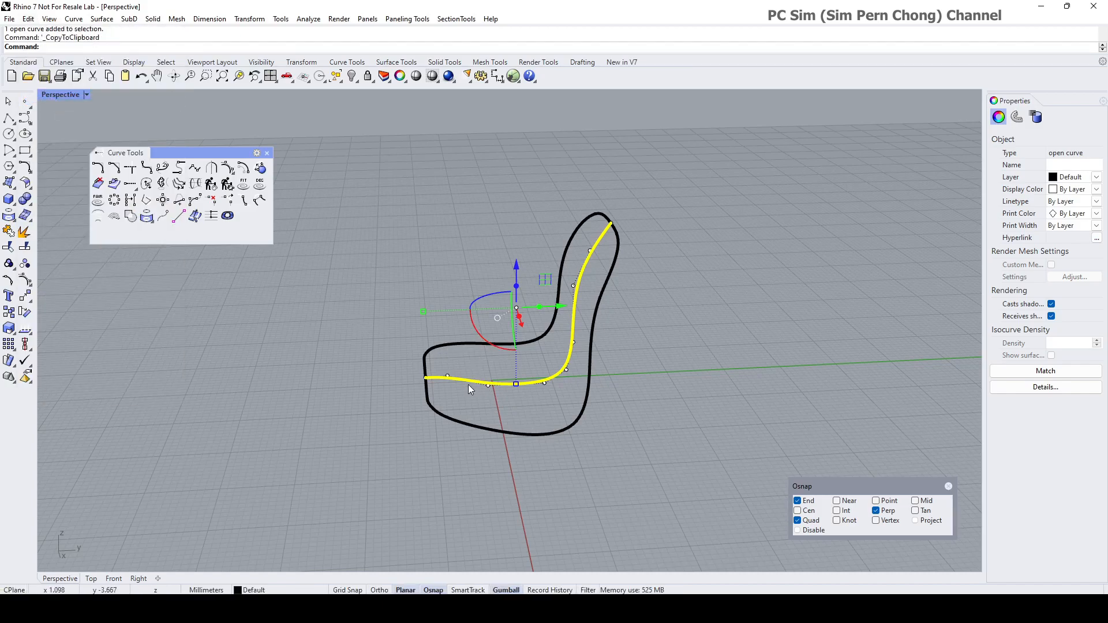
Step: Lower two control points on the seat section of the centre profile along Z to deepen the seat
scroll(470, 385, "up", 4)
left_click(514, 386)
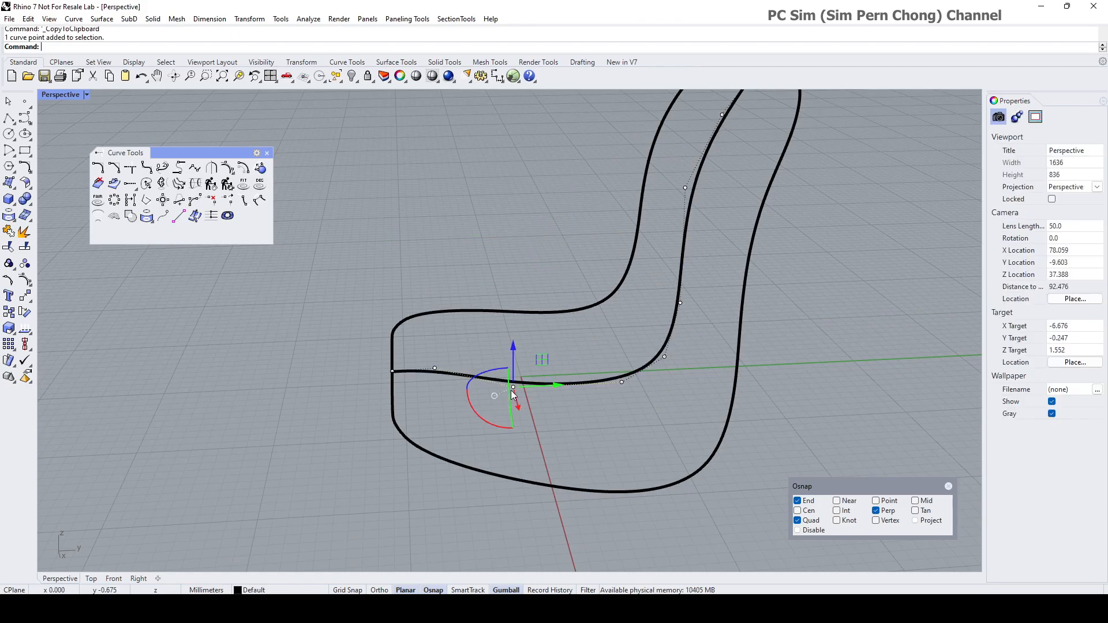
left_click_drag(517, 347, 514, 362)
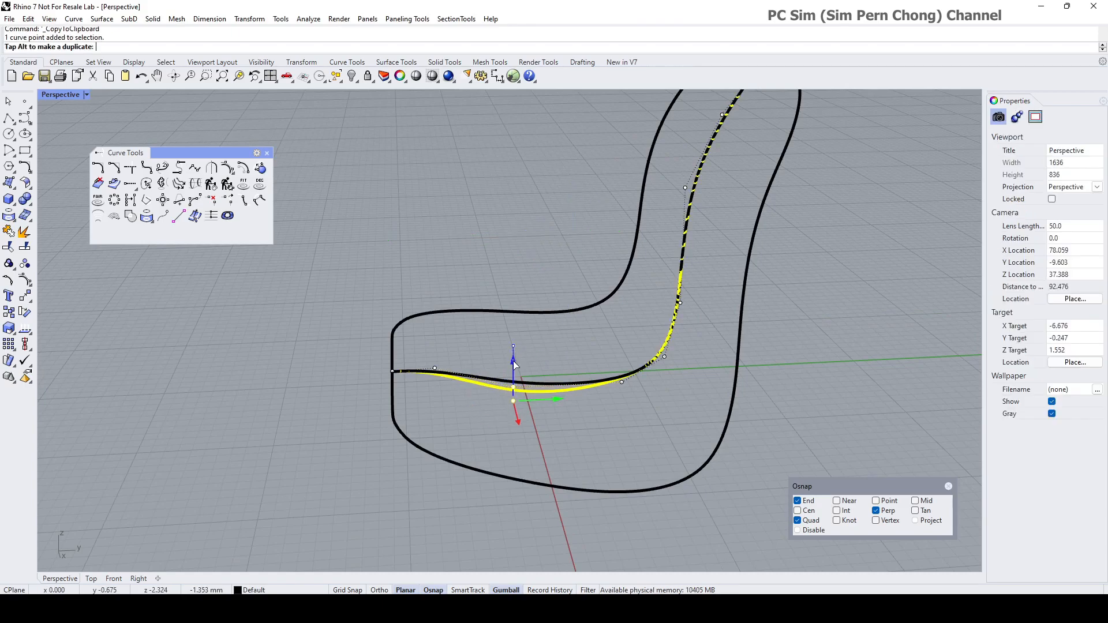
left_click(621, 382)
left_click_drag(629, 340, 674, 343)
Step: Move the control point at the centre profile's rear seat bend slightly backward along Y
right_click_drag(693, 341, 658, 331)
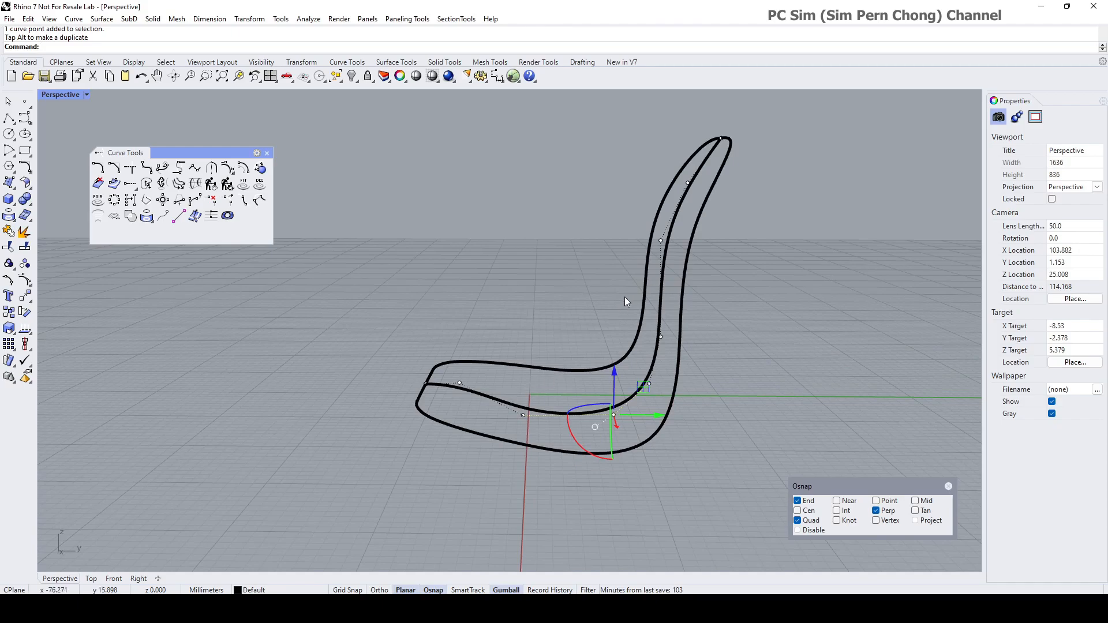
right_click_drag(649, 244, 658, 296)
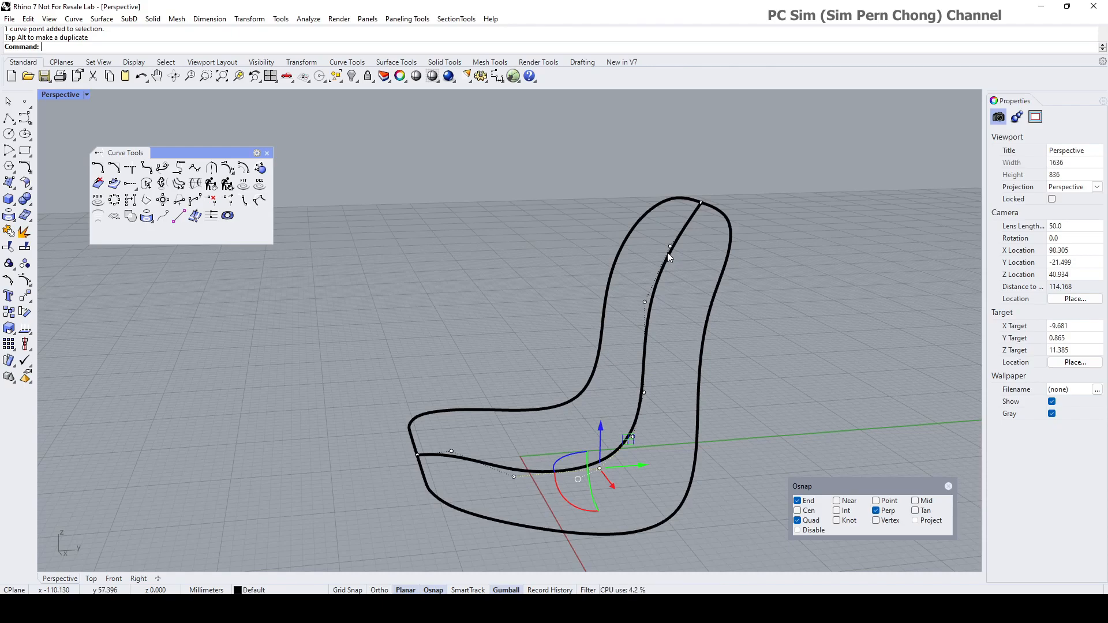
right_click_drag(628, 432, 622, 435)
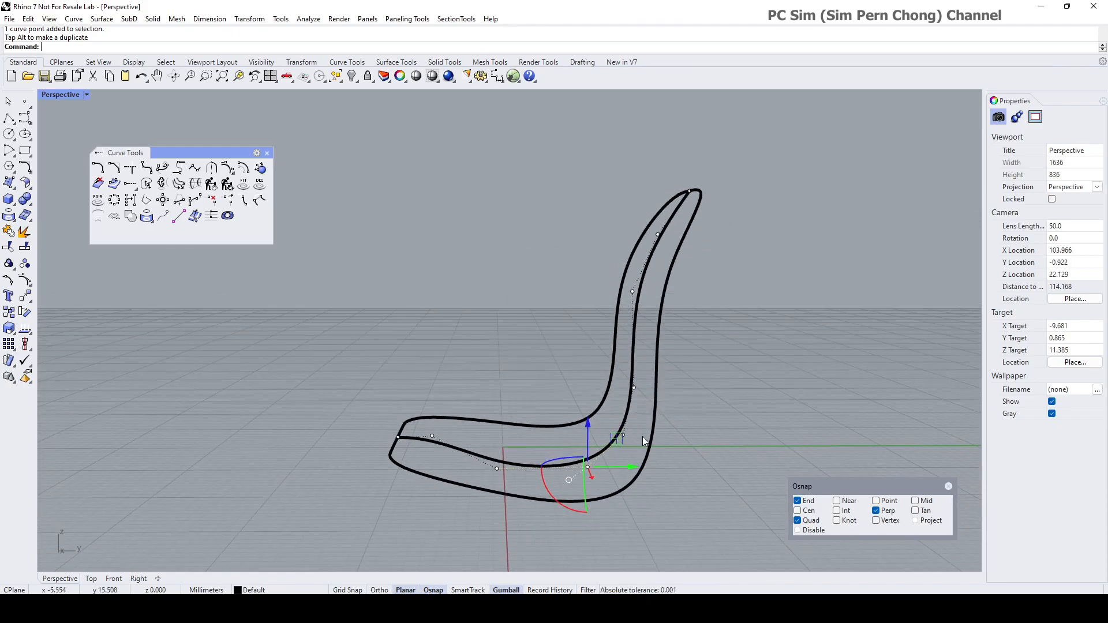
left_click_drag(629, 438, 672, 441)
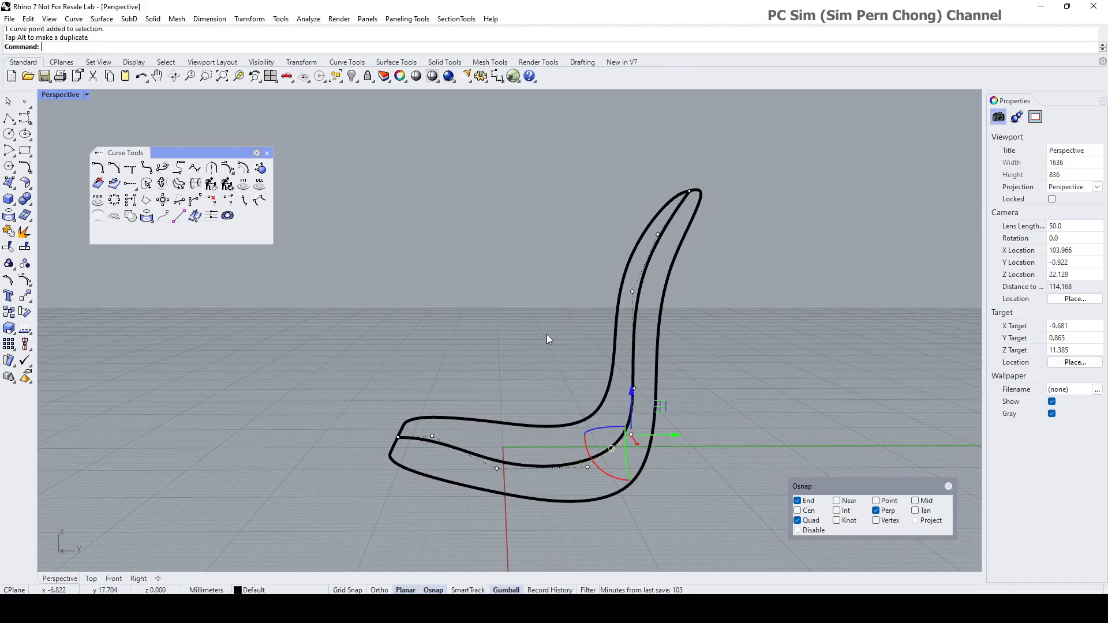
Step: Paste the copied original centre profile in place alongside the reshaped one
left_click(28, 19)
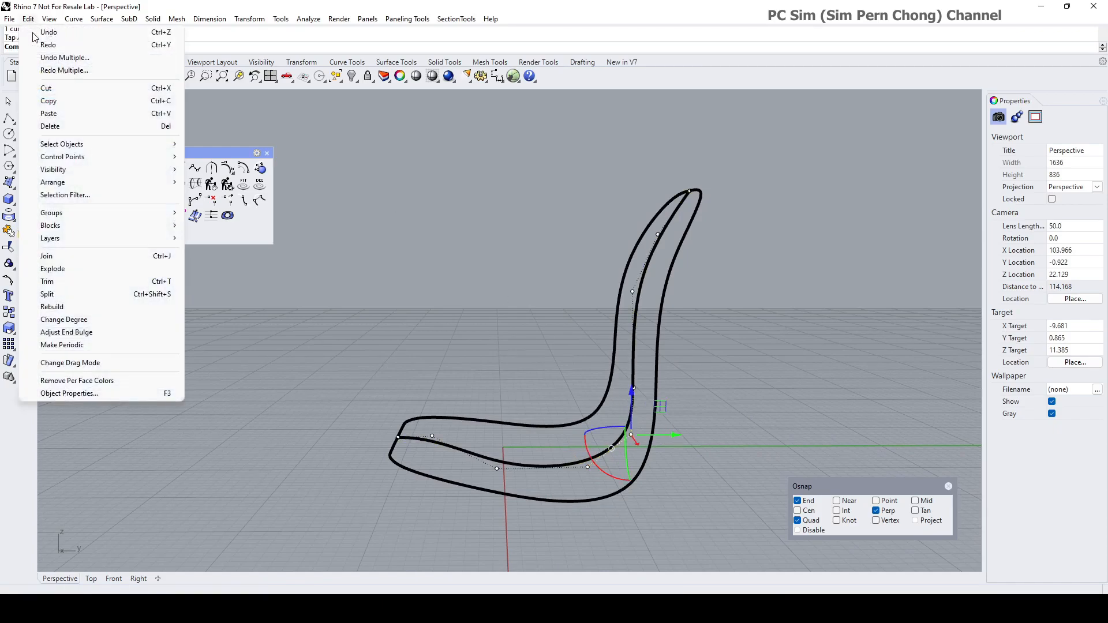
left_click(48, 113)
right_click_drag(510, 371, 519, 391)
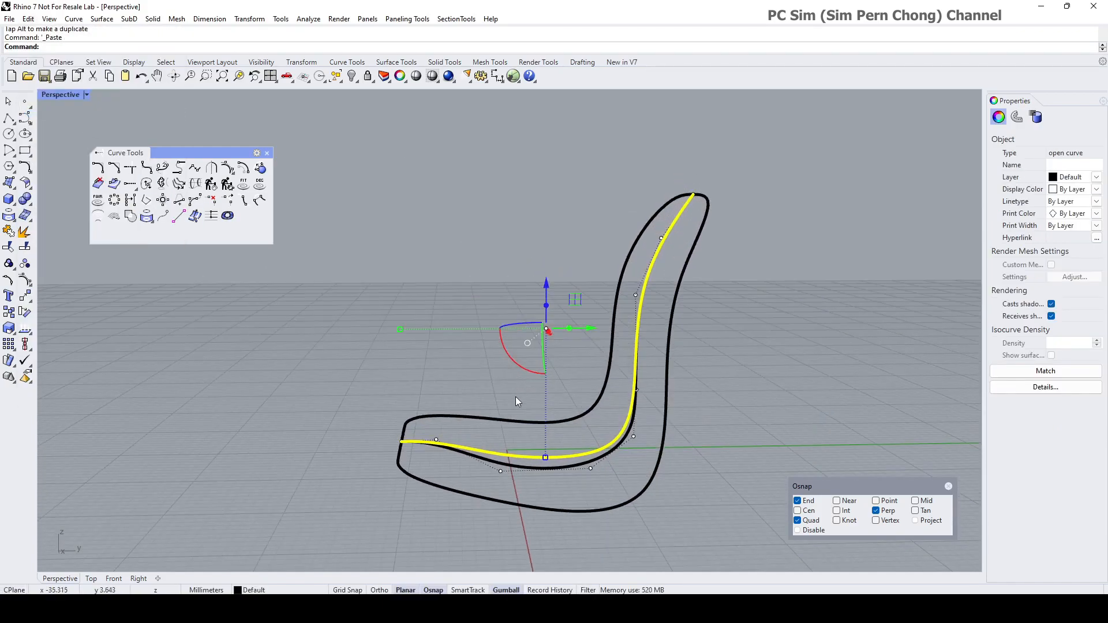
Step: Shift the reshaped centre profile's lower backrest control point slightly backward along Y and its upper one slightly forward
scroll(642, 394, "up", 5)
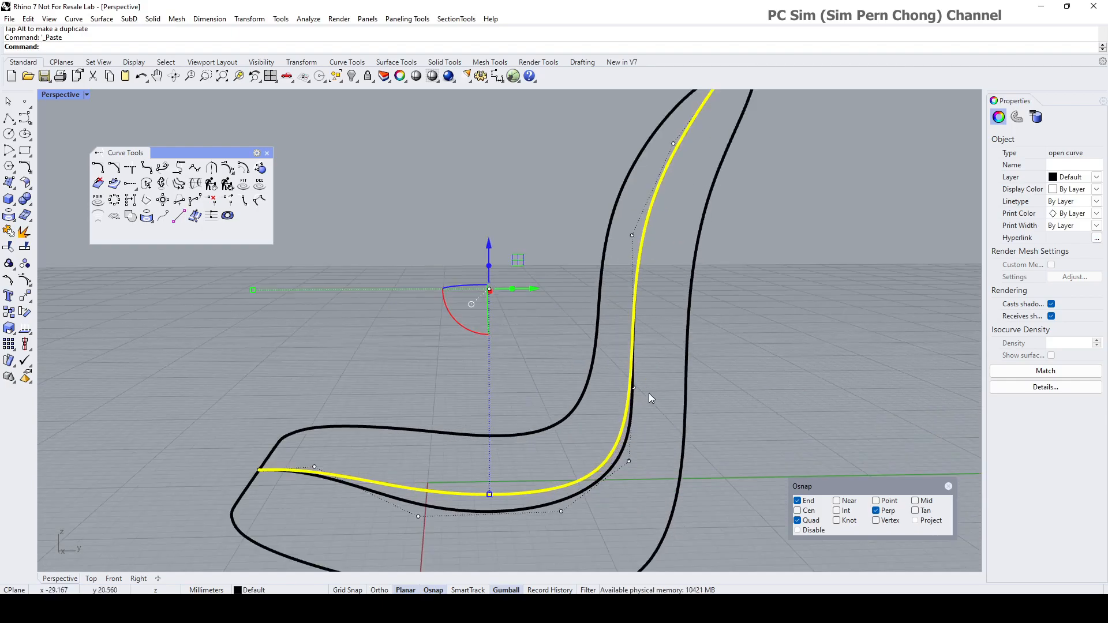
left_click(634, 388)
left_click_drag(665, 386, 670, 387)
scroll(656, 258, "down", 6)
mouse_move(657, 257)
right_mouse_down()
mouse_move(685, 275)
mouse_move(812, 248)
mouse_move(761, 275)
mouse_move(654, 254)
right_mouse_up()
scroll(657, 214, "up", 4)
left_click(684, 220)
left_click_drag(721, 221, 710, 226)
scroll(702, 182, "up", 5)
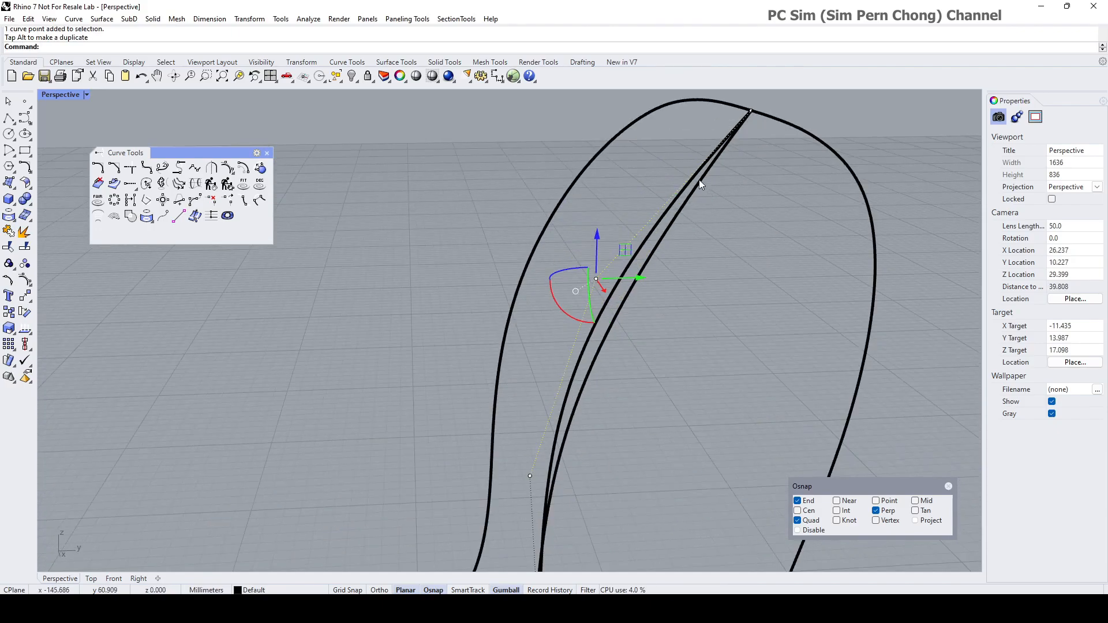
Step: Raise the reshaped centre profile's upper backrest control point along Z and shift it slightly backward along Y
left_click_drag(598, 234, 606, 208)
scroll(610, 210, "down", 4)
right_click_drag(613, 242, 624, 220)
left_click_drag(634, 203, 645, 206)
scroll(645, 206, "down", 4)
right_click_drag(645, 206, 687, 271)
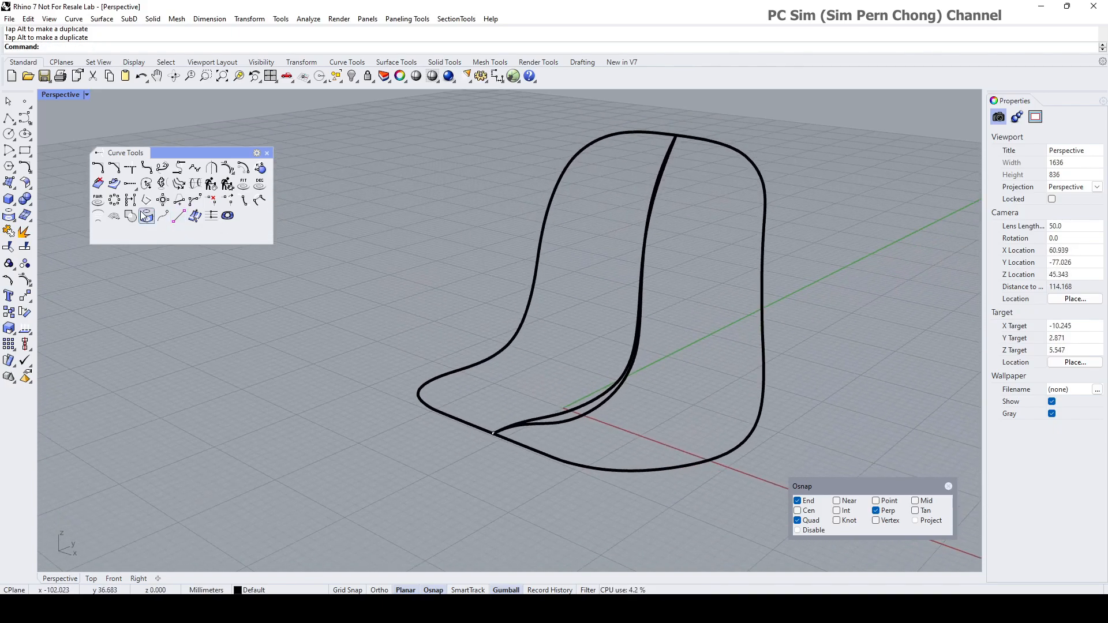
Step: Bring out the surface creation tools and try a loft through both outline halves and the reshaped centre profile
left_click(13, 185)
left_click_drag(43, 183, 95, 277)
left_click(127, 299)
left_click(767, 283)
right_click_drag(766, 280, 604, 416)
left_click(604, 416)
left_click(538, 343)
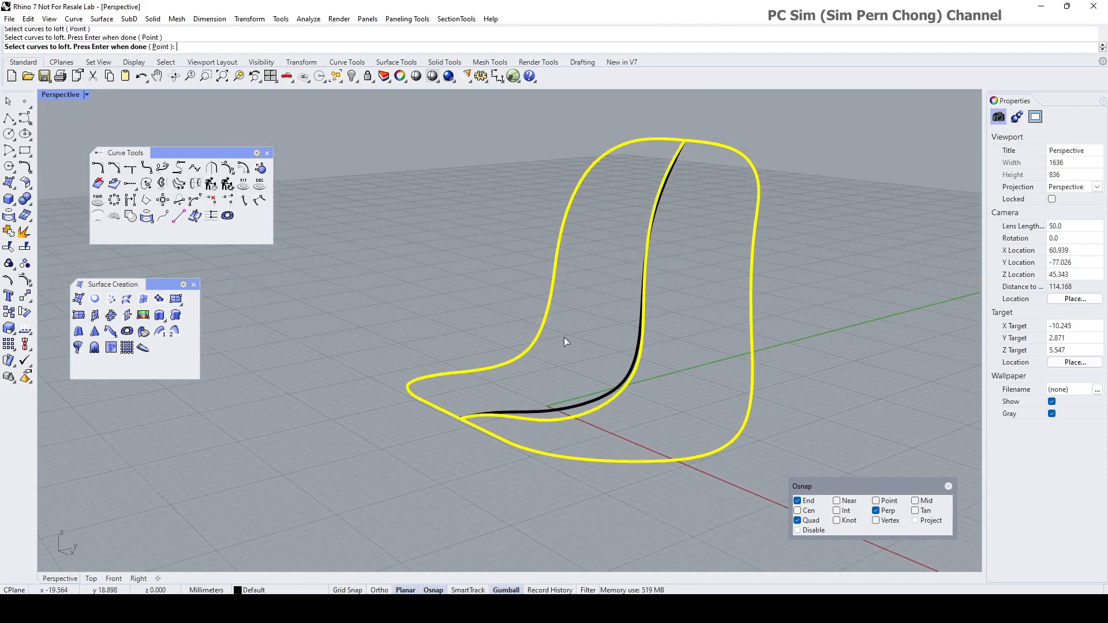
key("Return")
left_click(642, 436)
Step: Switch the Perspective view to a display mode that shades surfaces
left_click(87, 94)
left_click(70, 152)
left_click(86, 95)
left_click(469, 269)
right_click_drag(468, 269, 490, 256)
key("Return")
left_click(577, 468)
left_click(463, 434)
key("Return")
left_click_drag(653, 253, 799, 253)
mouse_move(652, 287)
right_mouse_down()
mouse_move(573, 285)
mouse_move(663, 267)
right_mouse_up()
right_click_drag(543, 294, 459, 326)
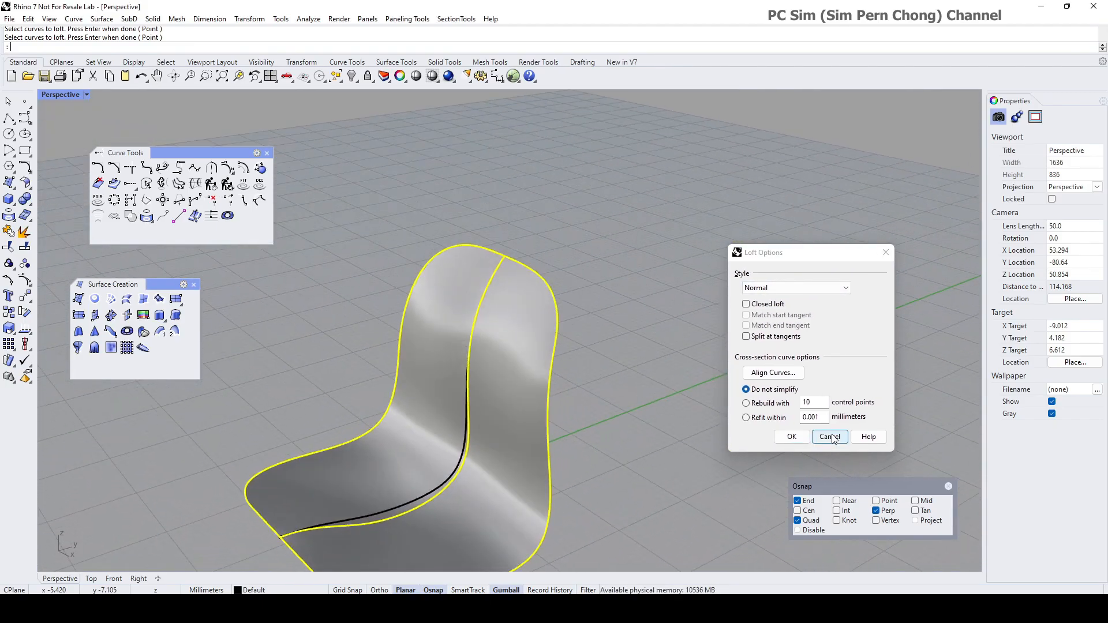
left_click(830, 437)
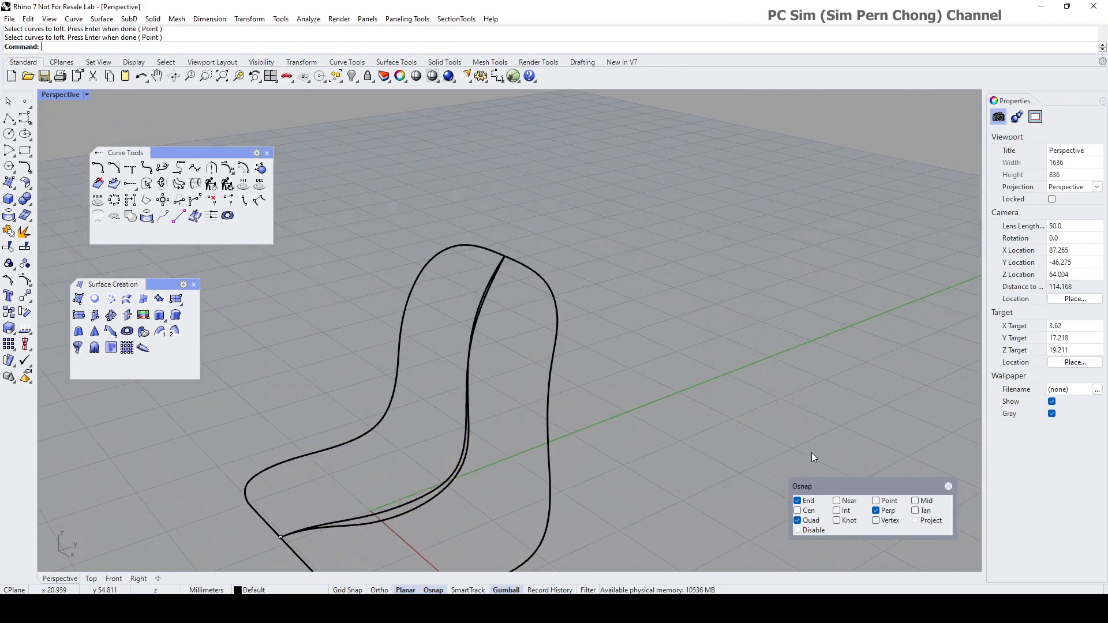
Step: Try to loft a seat surface through one outline half, the reshaped centre profile and the other outline half
left_click(549, 525)
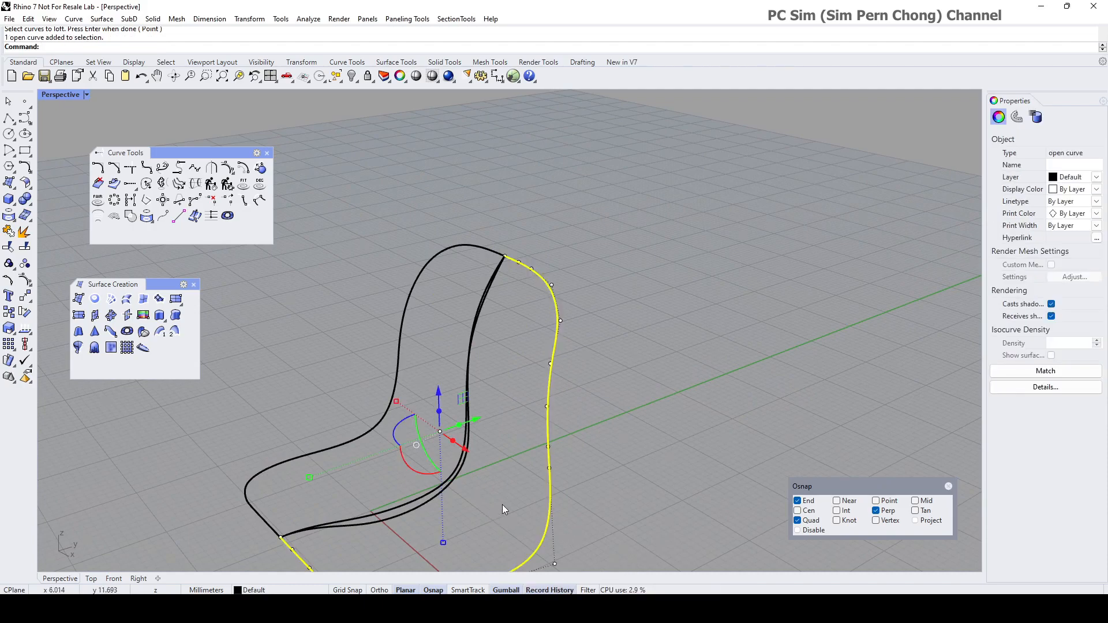
left_click(654, 490)
left_click(550, 515)
left_click(458, 477)
left_click(396, 382)
key("Return")
left_click(791, 437)
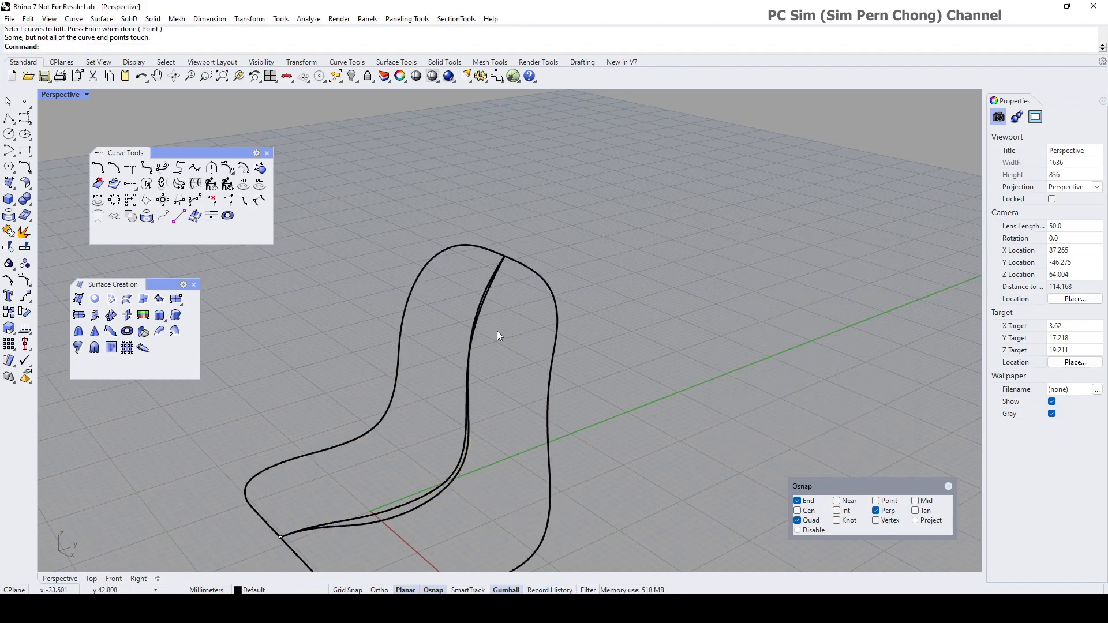
Step: With history recording on, loft a seat surface through one outline half, the reshaped centre profile and the other half
right_click_drag(302, 398, 432, 282, "shift")
left_click(553, 589)
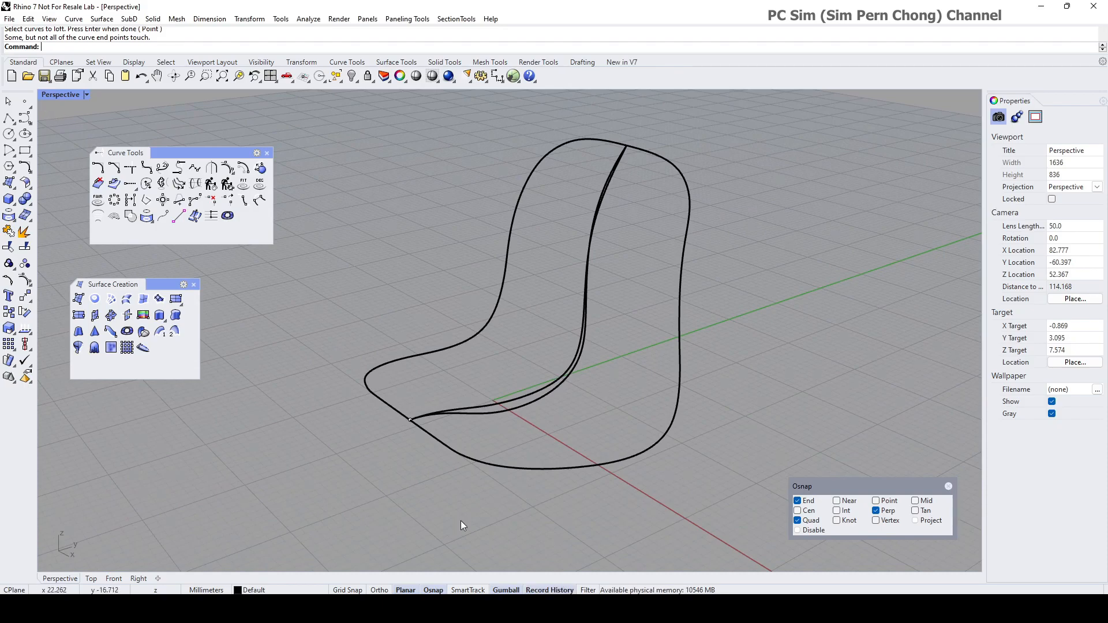
left_click(127, 298)
left_click(529, 469)
left_click(436, 407)
left_click(385, 375)
key("Return")
left_click(791, 437)
Step: Shift the reshaped centre profile's two backrest control points together backward along Y
right_click_drag(722, 375, 566, 299)
scroll(566, 299, "up", 3)
left_click(612, 303)
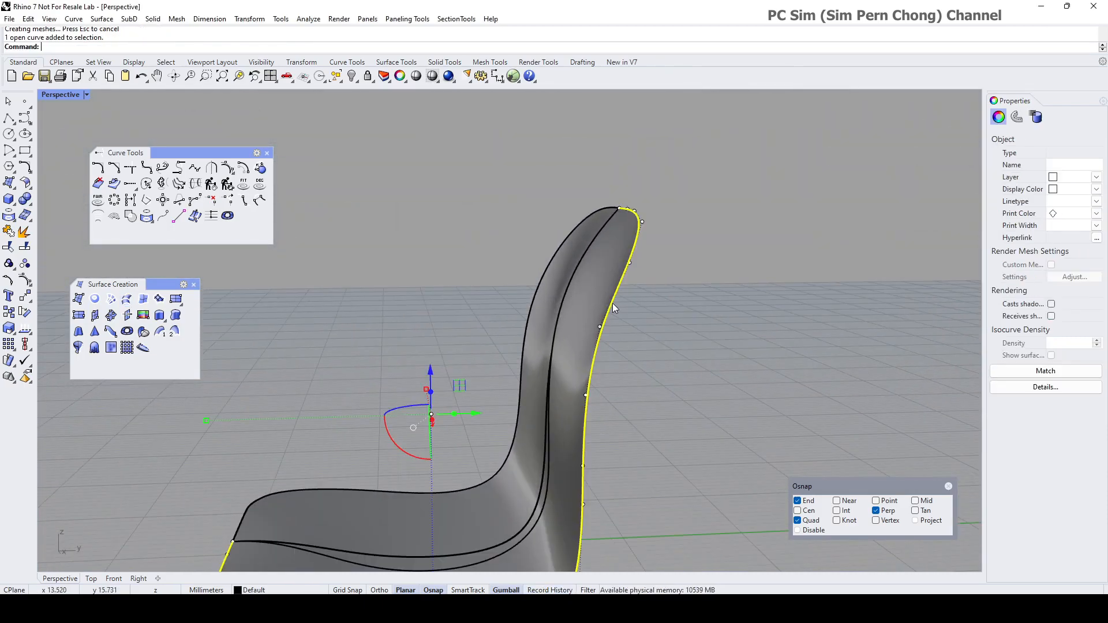
right_click_drag(585, 286, 591, 252)
left_click(591, 252)
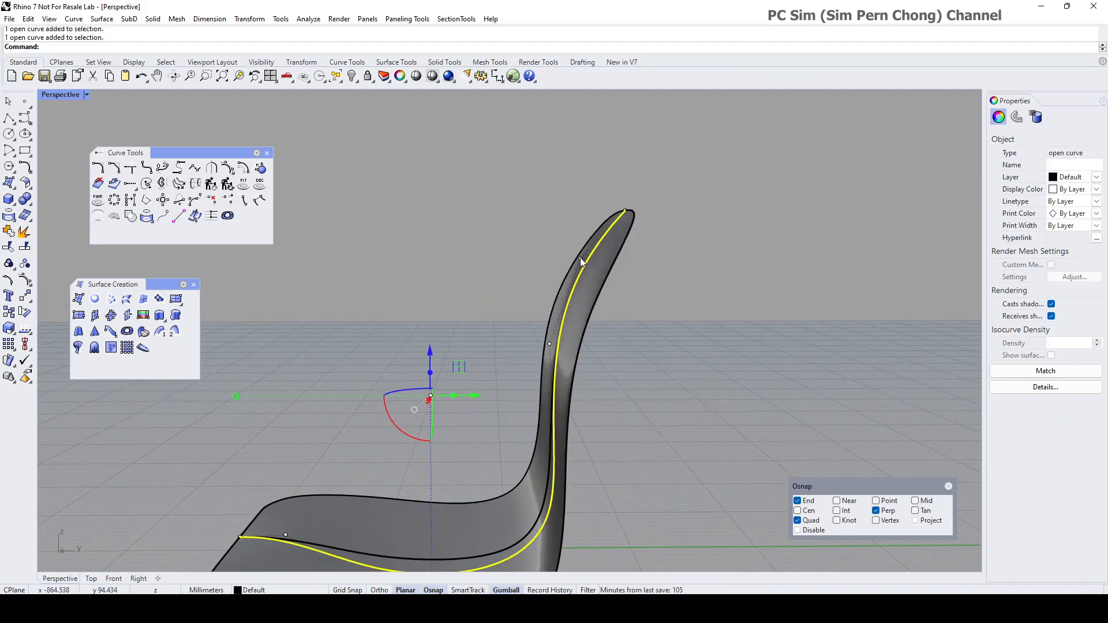
right_click_drag(581, 257, 600, 272)
left_click(542, 339)
left_click(573, 254, "shift")
left_click_drag(598, 293, 610, 293)
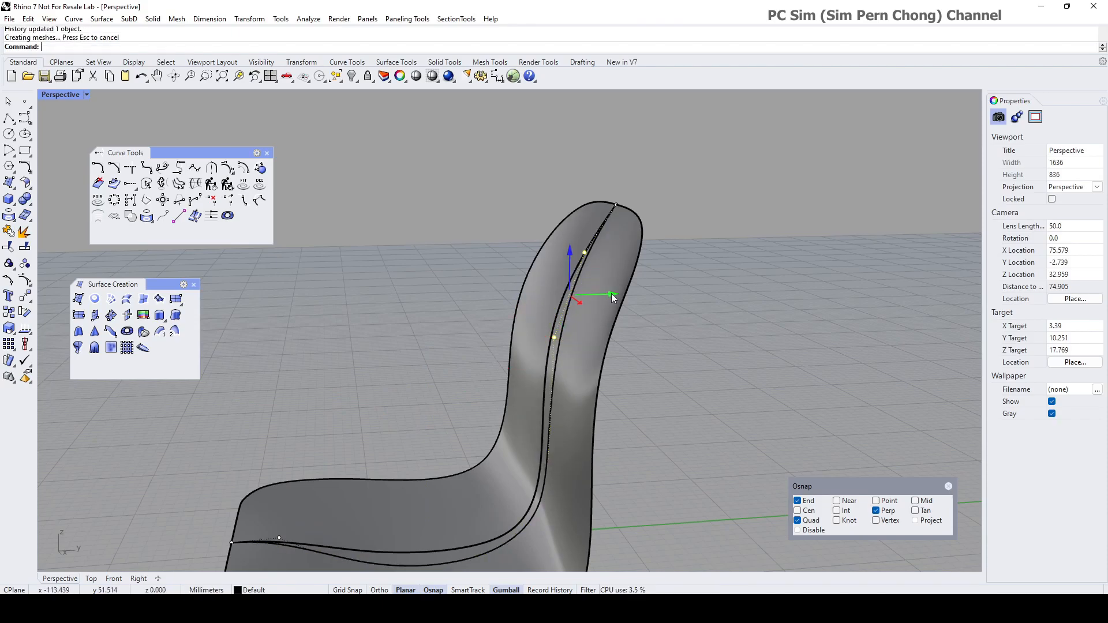
Step: Shift the matching upper backrest control points on both outline halves slightly forward along Y
right_click_drag(597, 323, 565, 352)
left_click(624, 268)
left_click(662, 296)
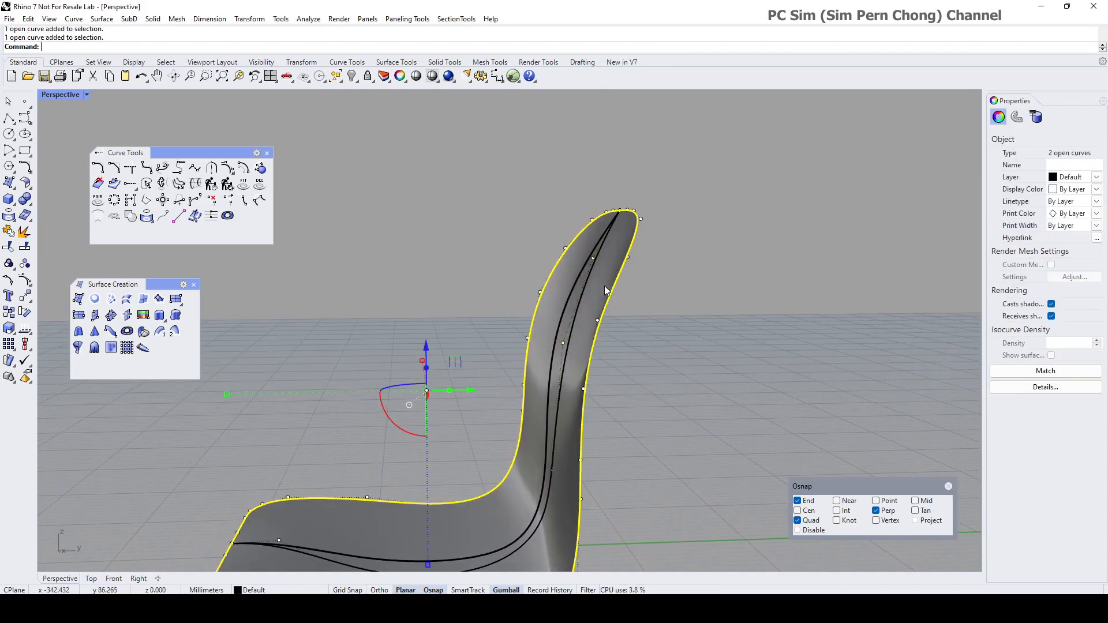
right_click_drag(631, 268, 631, 275)
left_click(565, 228)
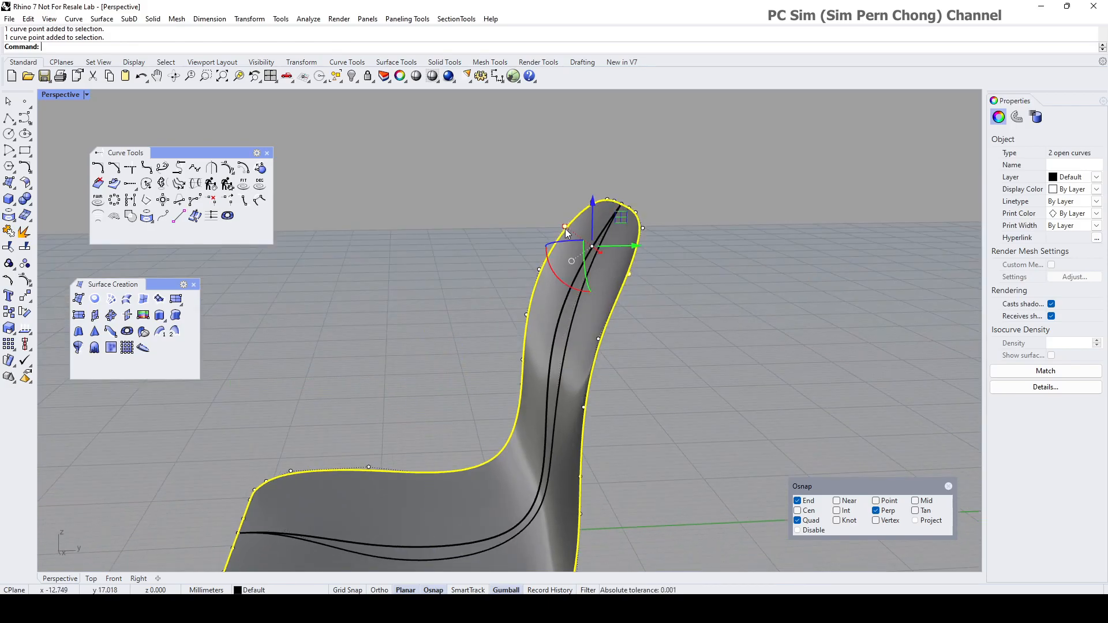
left_click(599, 339, "shift")
right_click_drag(524, 277, 518, 247)
left_click(502, 301, "shift")
right_click_drag(642, 387, 679, 419)
left_click_drag(609, 302, 605, 302)
Step: Lower the reshaped centre profile's lower backrest control point along Z and shift it slightly backward along Y
right_click_drag(612, 312, 572, 344)
left_click(560, 414)
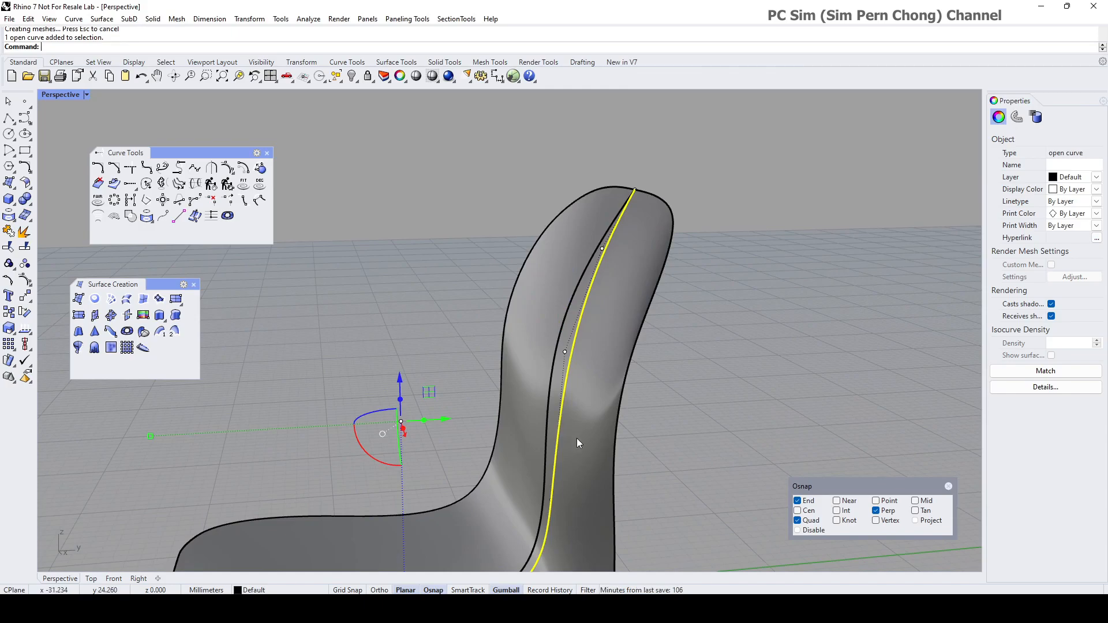
left_click(567, 365)
left_click_drag(567, 332, 567, 358)
left_click_drag(614, 389, 619, 389)
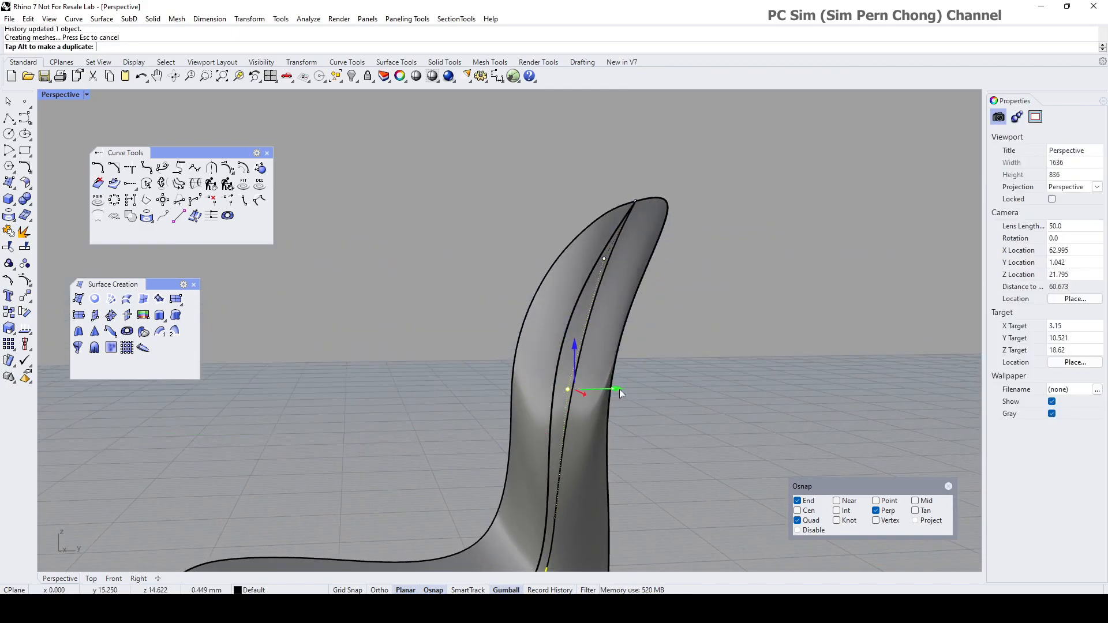
Step: Shift the centre profile's control point above the seat bend backward along Y and slightly adjust the one at the bend
right_click_drag(605, 395, 482, 363)
left_click(509, 335)
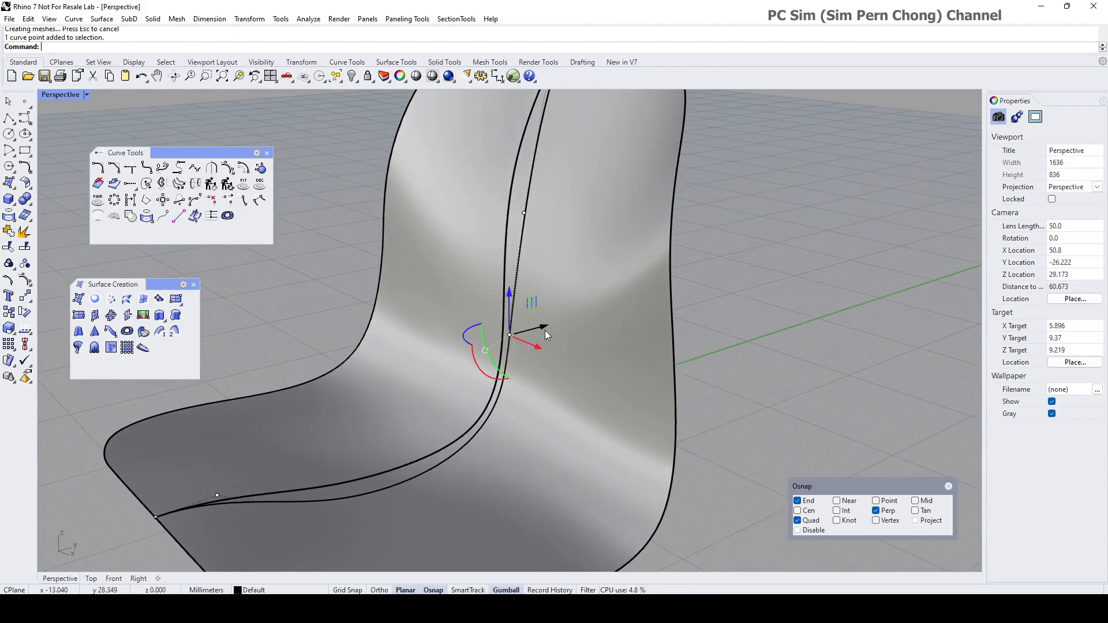
left_click_drag(546, 328, 556, 326)
right_click_drag(514, 394, 560, 466)
left_click(584, 454)
right_click(523, 590)
left_click(551, 484)
left_click_drag(622, 481, 618, 490)
right_click_drag(619, 490, 636, 378)
key("Escape")
Step: In the Front view, draw a horizontal line across the upper backrest, extending past both outline edges
left_click(536, 384)
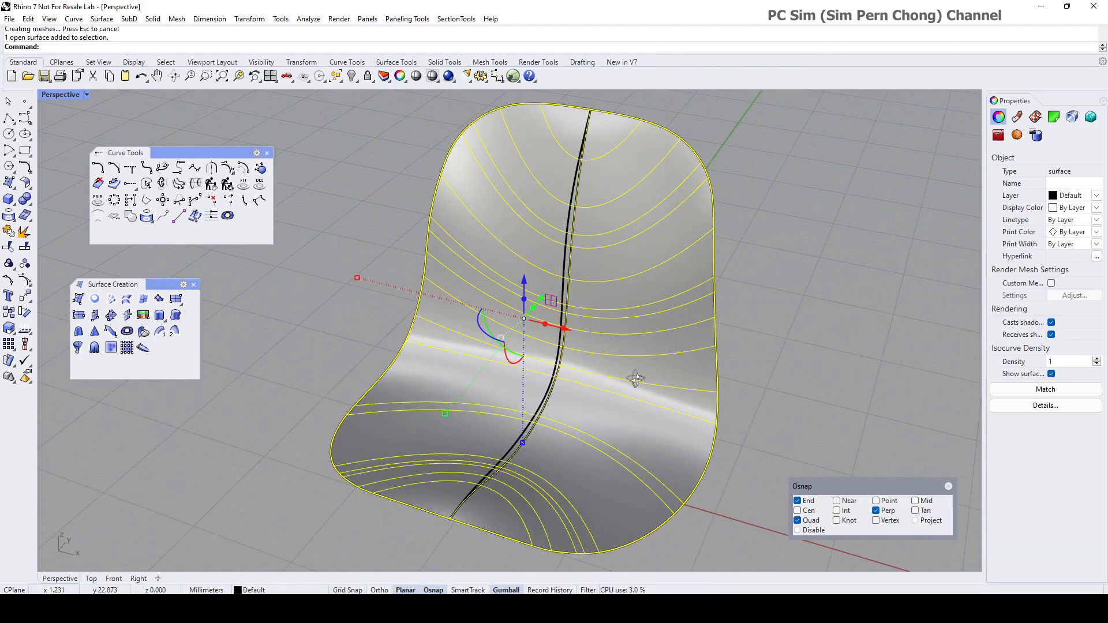
double_click(71, 96)
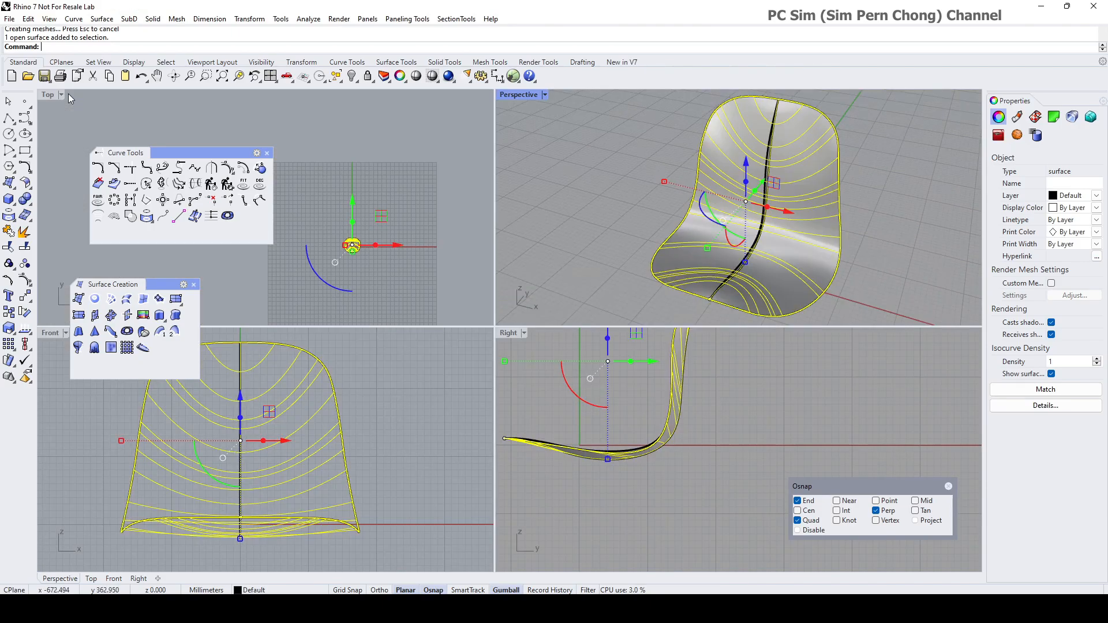
double_click(50, 333)
right_click_drag(393, 376, 553, 347)
key("Escape")
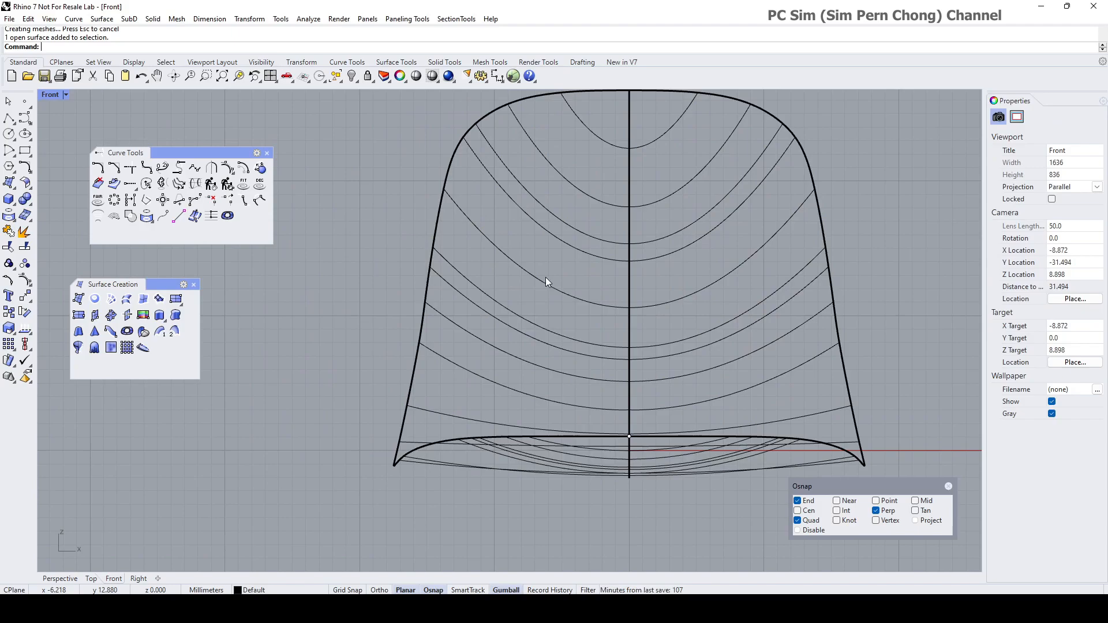
left_click(520, 266)
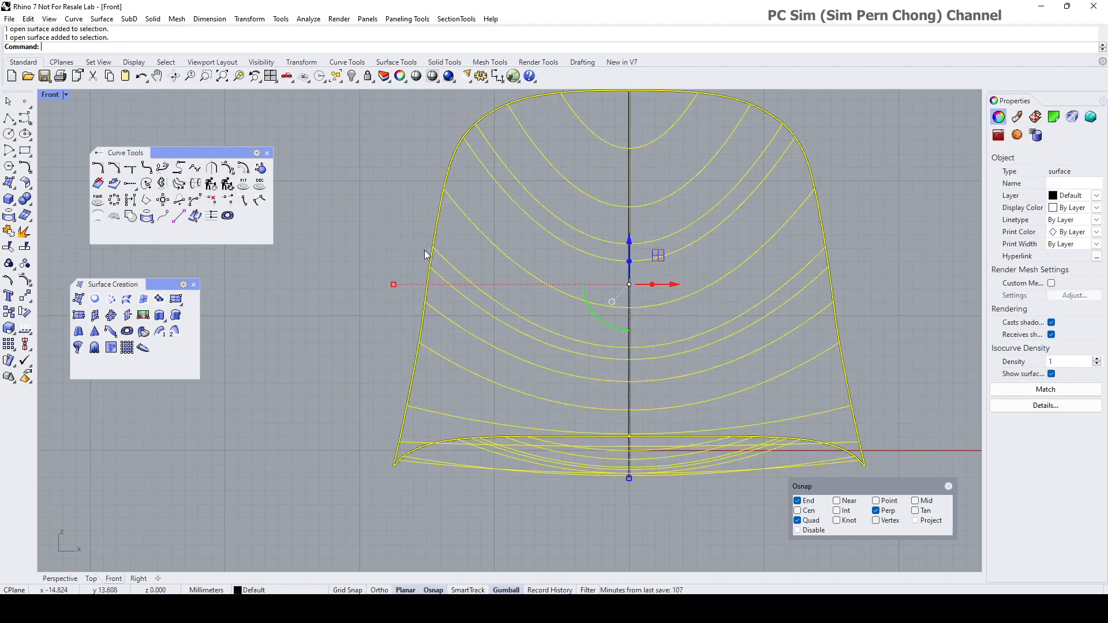
left_click(9, 119)
left_click(353, 196)
left_click(906, 233, "shift")
right_click(905, 233)
Step: Draw a second horizontal line across the lower backrest, extending past both outline edges
right_click(359, 346)
left_click(352, 358)
left_click(936, 360, "shift")
right_click(935, 374)
Step: In the Top view, draw a horizontal line across the front part of the seat
right_click_drag(399, 313, 391, 240)
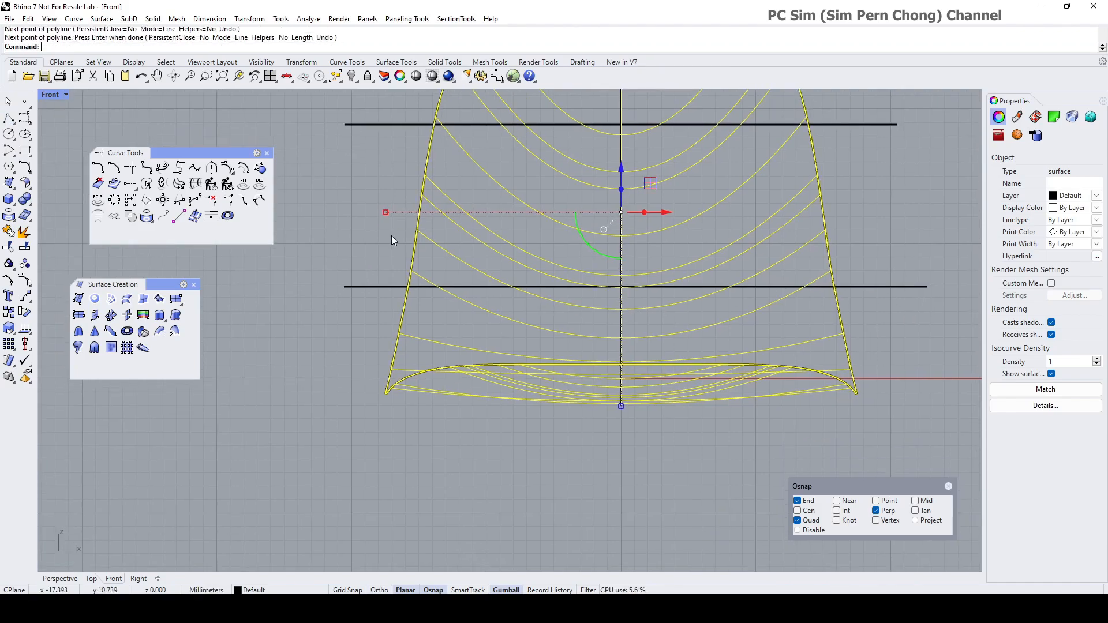
double_click(51, 95)
scroll(351, 252, "up", 5)
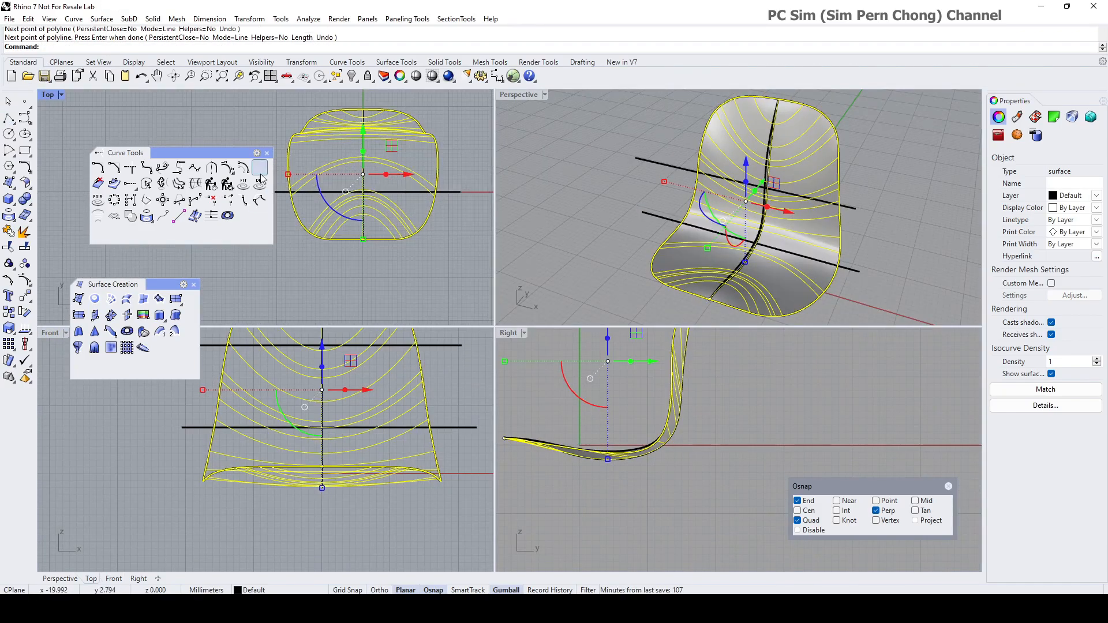
right_click_drag(284, 156, 330, 127)
right_click(289, 133)
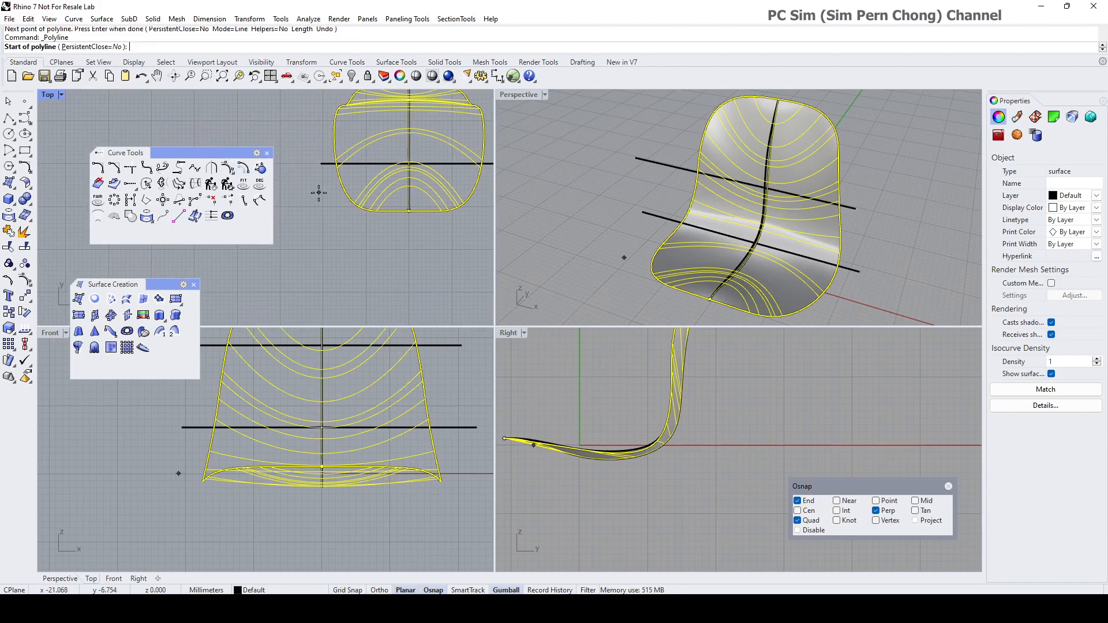
left_click(314, 182)
left_click(485, 182)
right_click(538, 168)
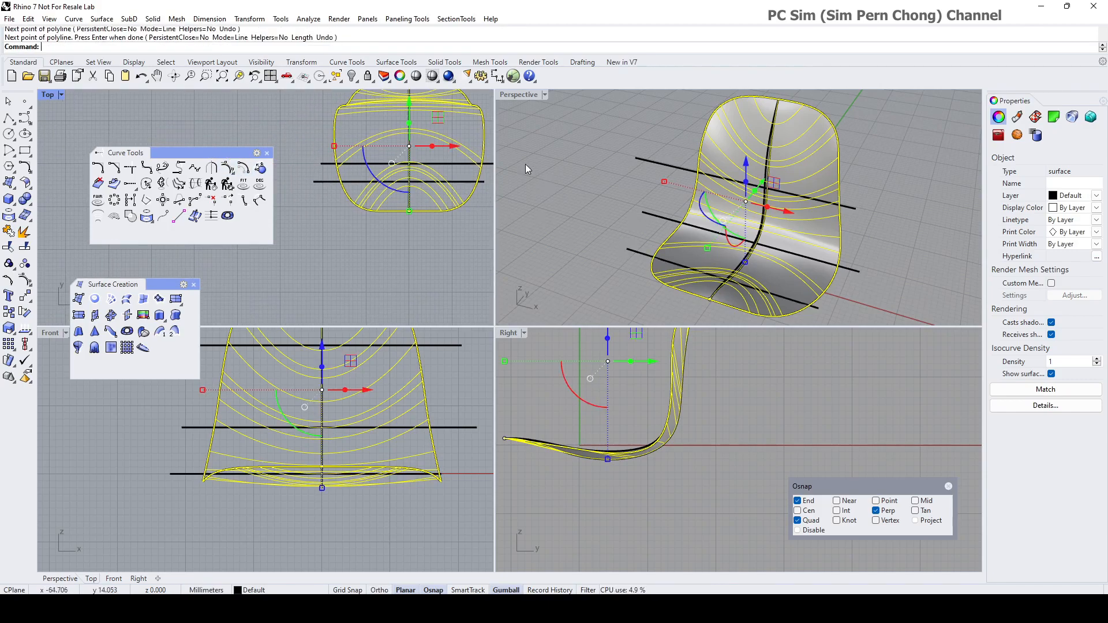
Step: Raise the lower backrest line about 5 mm and duplicate the seat line further back along Y, offset slightly along X
left_click(225, 428)
left_click_drag(330, 382, 342, 346)
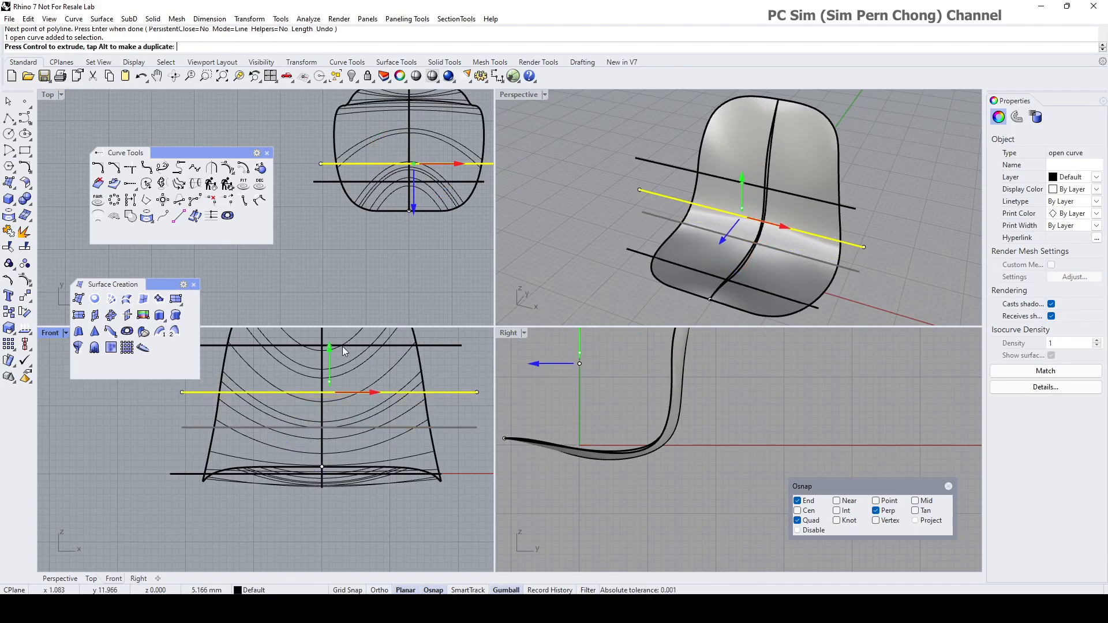
left_click(336, 180)
left_click_drag(400, 136, 402, 106)
left_click_drag(444, 152, 452, 151)
key("Escape")
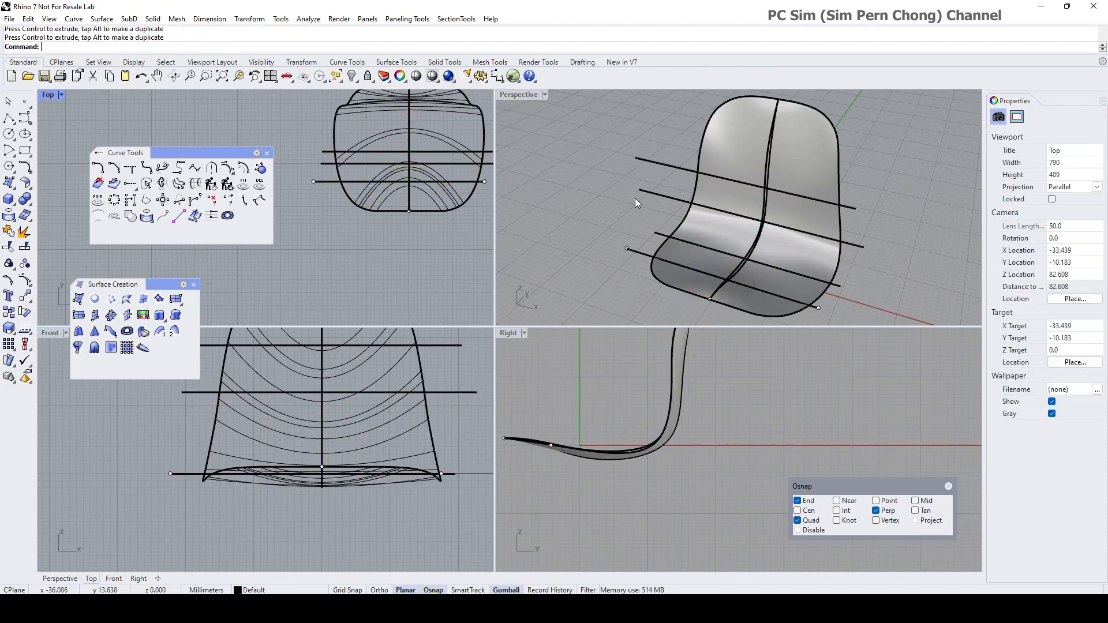
Step: Project the two backrest lines onto the lofted seat surface from the Front view
left_click(10, 217)
right_click_drag(439, 390, 436, 436)
left_click(440, 394)
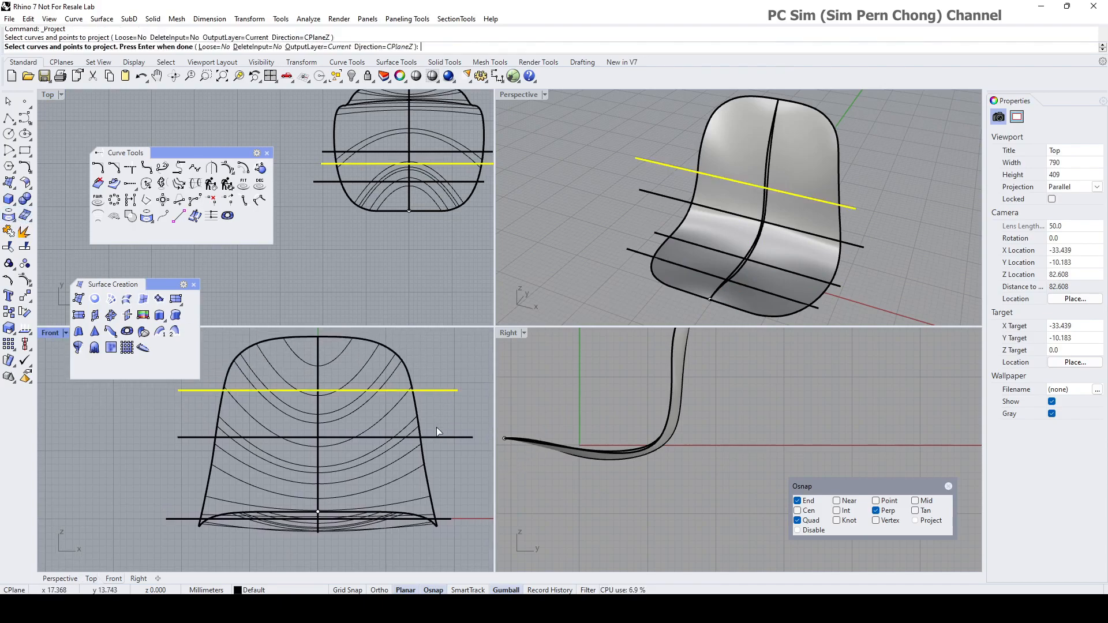
left_click(437, 439)
key("Return")
left_click(400, 461)
key("Return")
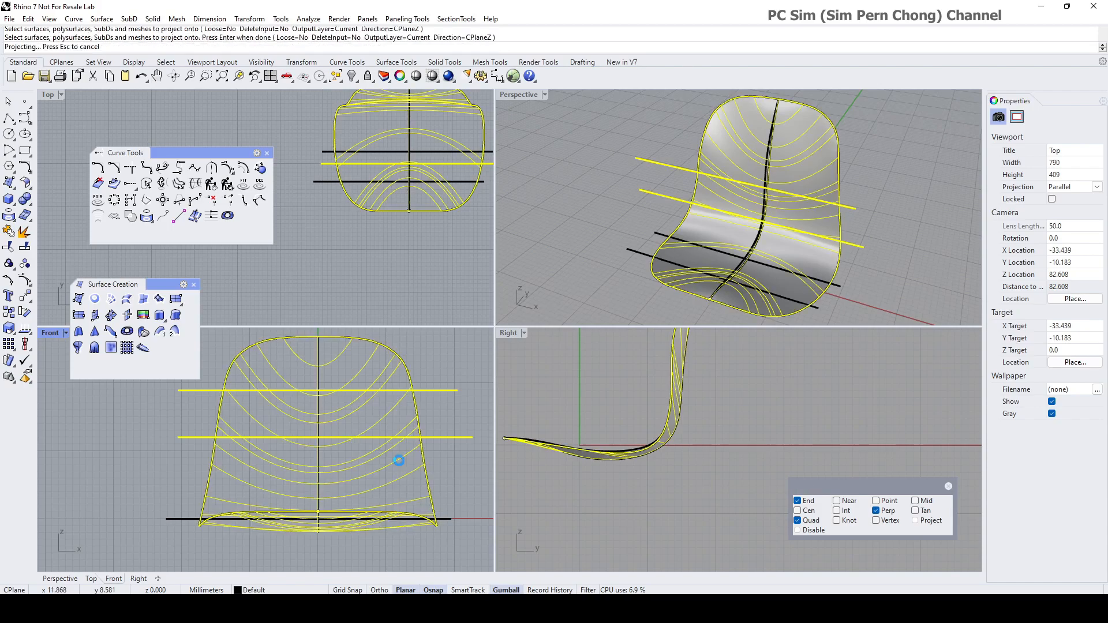
key("Escape")
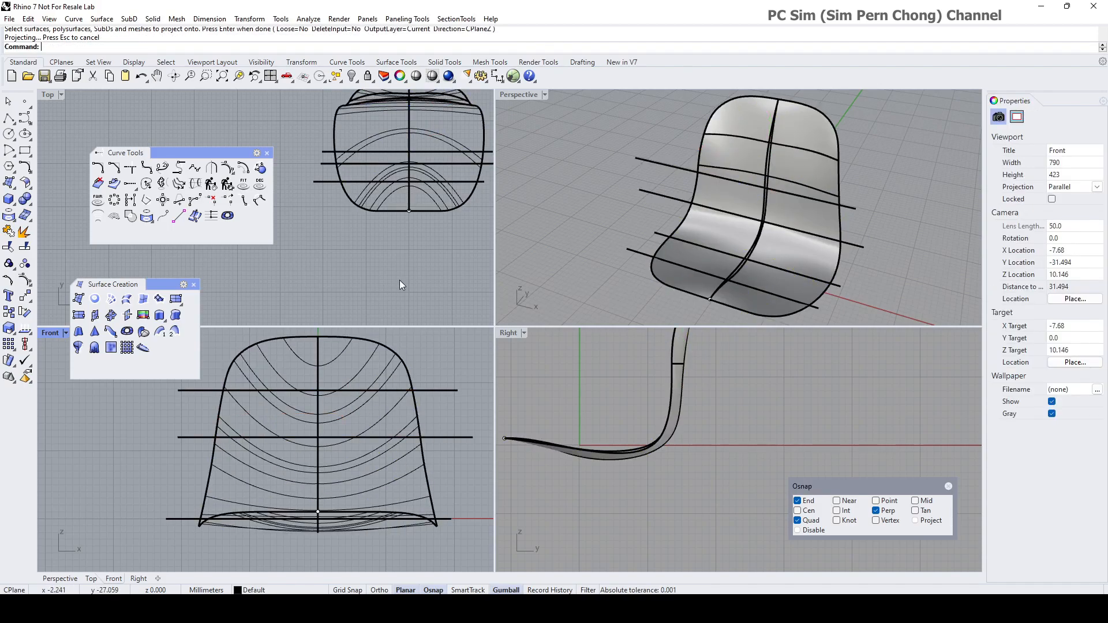
Step: Project the two seat lines onto the lofted surface from the Top view
right_click(399, 282)
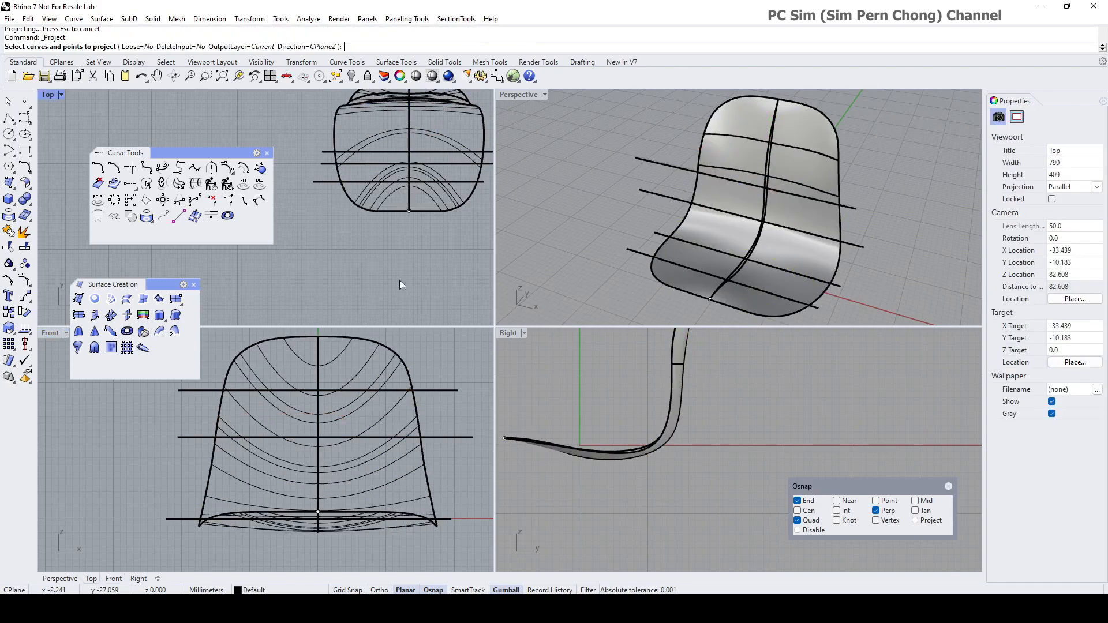
left_click(440, 181)
left_click(443, 152)
key("Return")
left_click(449, 136)
key("Return")
left_click(622, 229)
right_click_drag(622, 230, 709, 275)
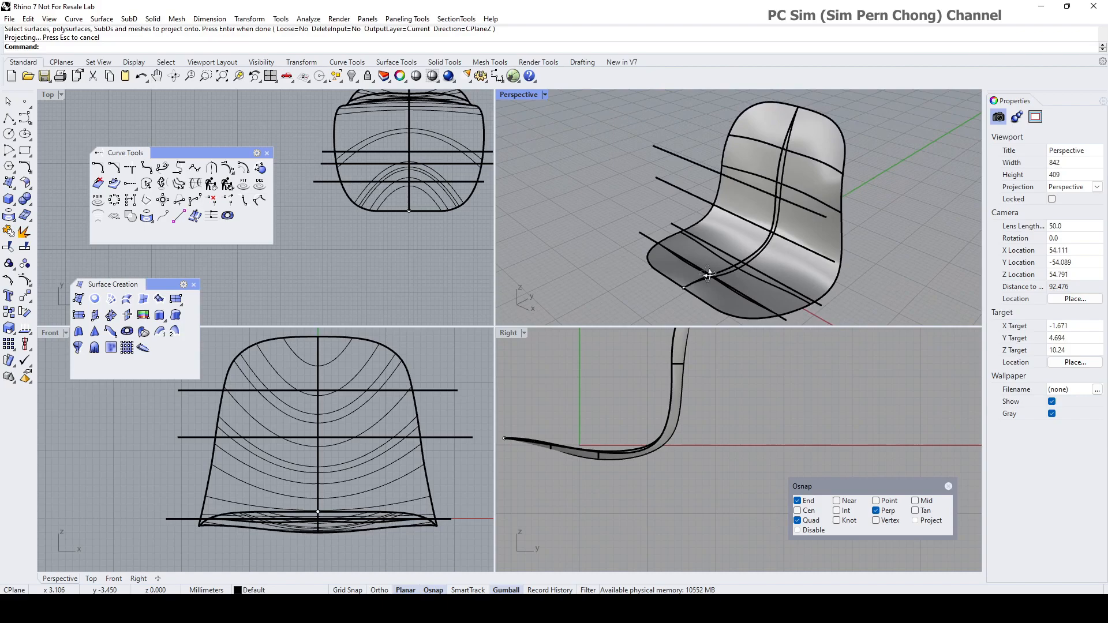
Step: Move the lower backrest line down to the base of the backrest in the Front view
left_click(448, 439)
left_click_drag(326, 390, 325, 444)
left_click(153, 449)
key("ctrl+j")
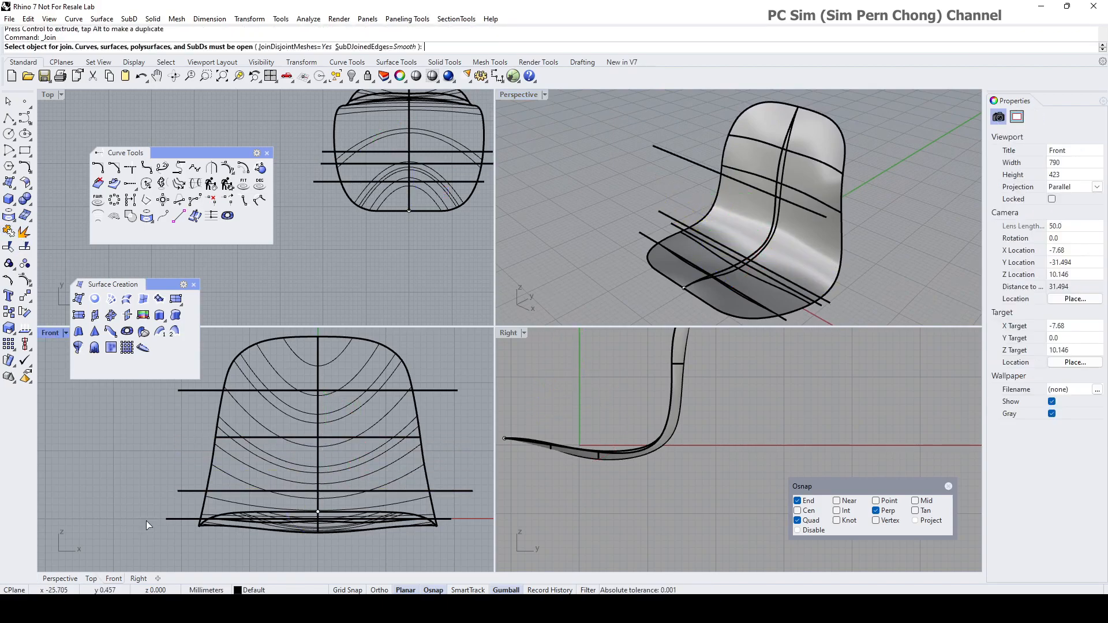
left_click(230, 479)
key("Return")
left_click(183, 491)
left_click(232, 478)
Step: Project the lowered backrest line onto the lofted surface from the Front view
left_click(10, 231)
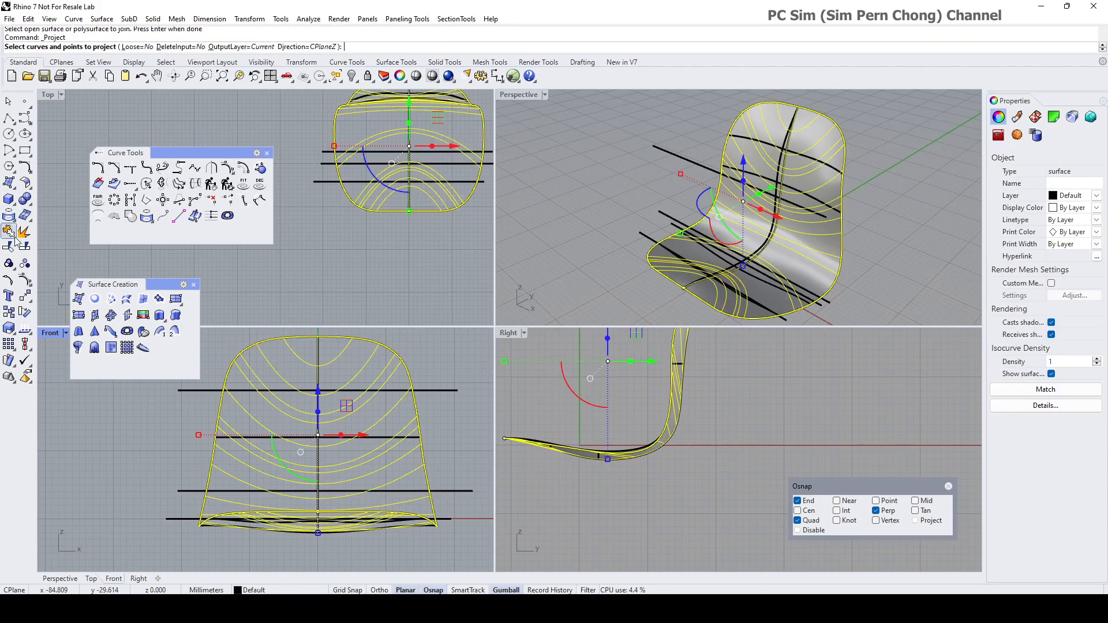
left_click(195, 491)
key("Return")
left_click(232, 482)
key("Return")
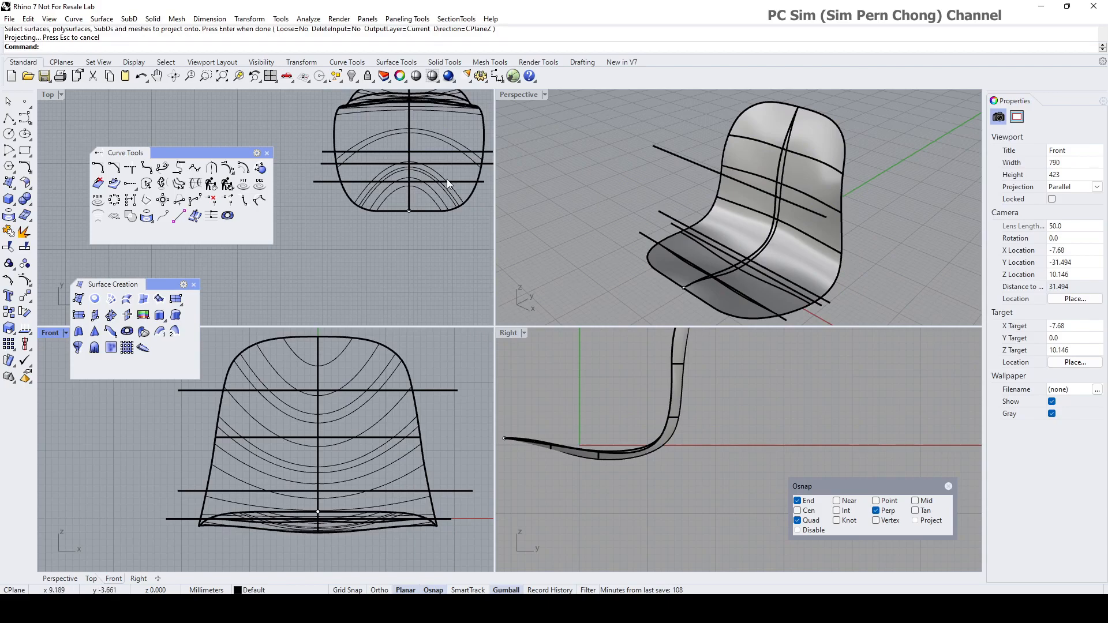
Step: Delete the lofted seat surface in the Perspective view, keeping the projected cross-section curves
double_click(505, 95)
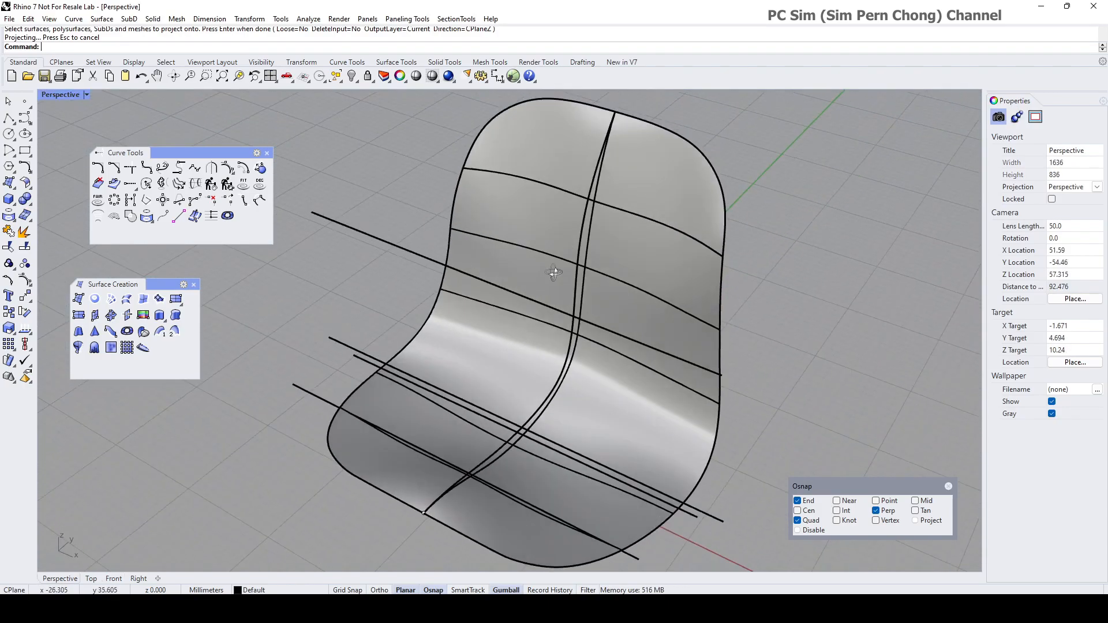
left_click(615, 243)
key("Delete")
right_click_drag(614, 242, 574, 229)
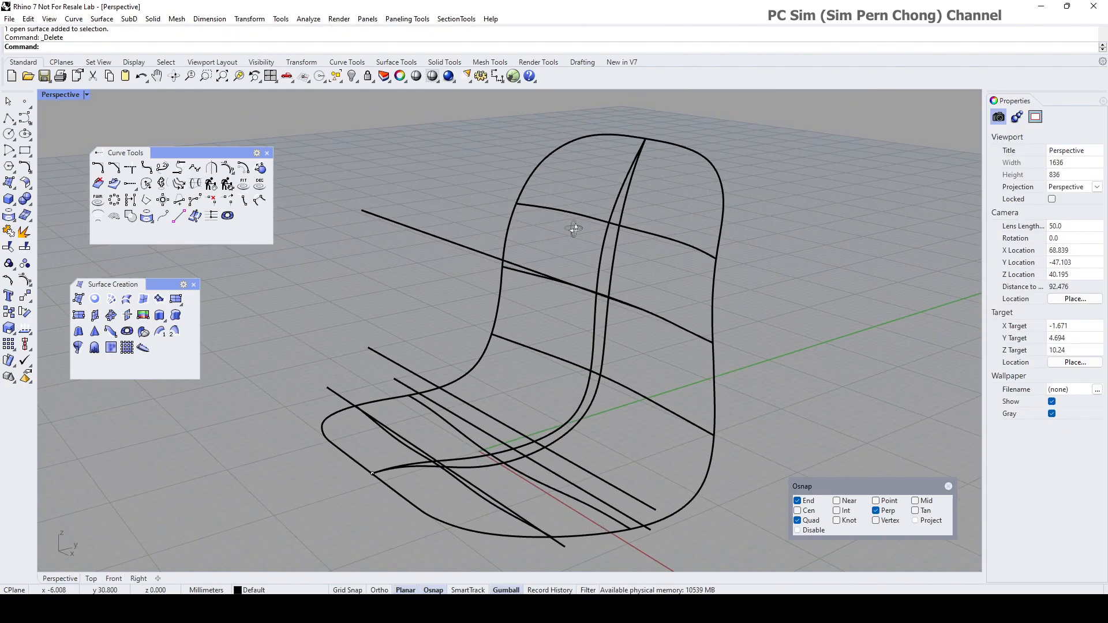
Step: Isolate the two outline curves, the five projected cross-section curves and the centre profile that joins the outlines
left_click(694, 153)
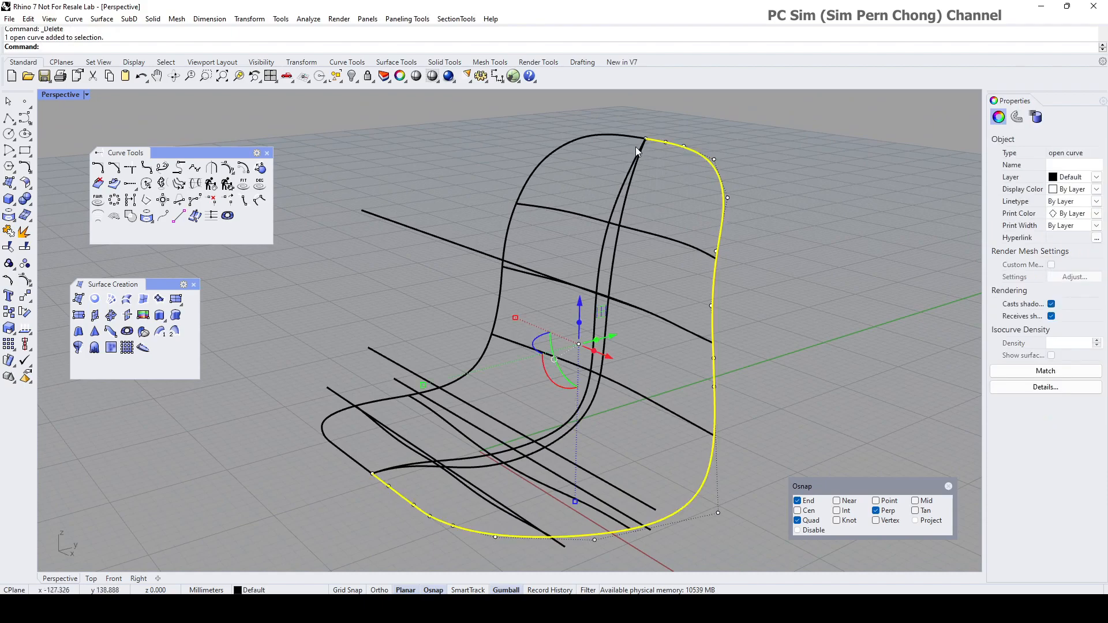
left_click(620, 135, "shift")
left_click(645, 231, "shift")
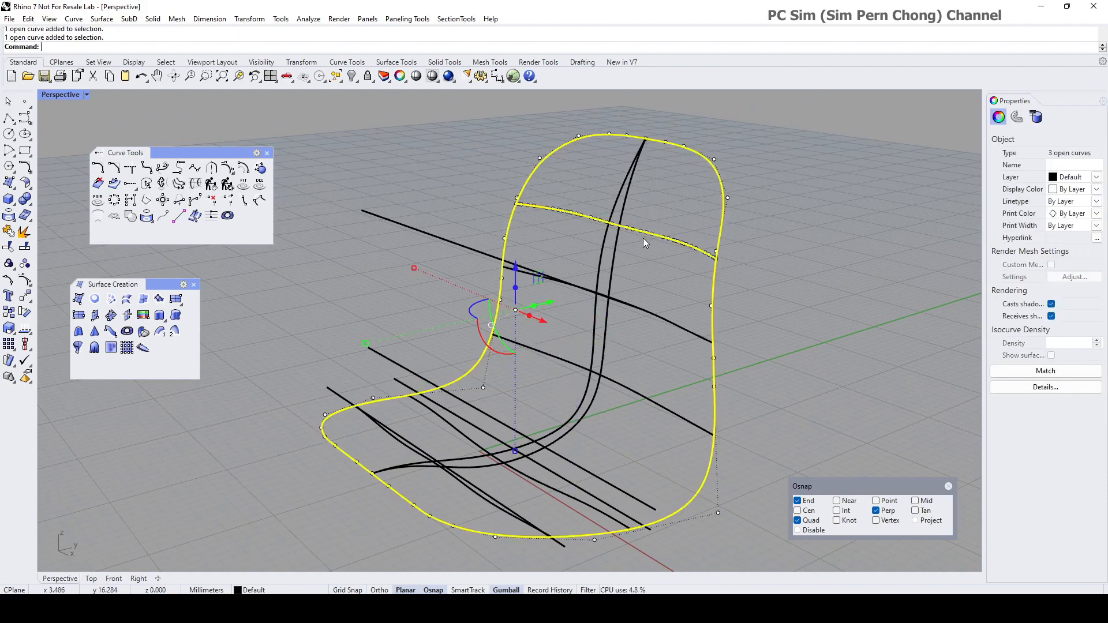
left_click(641, 311, "shift")
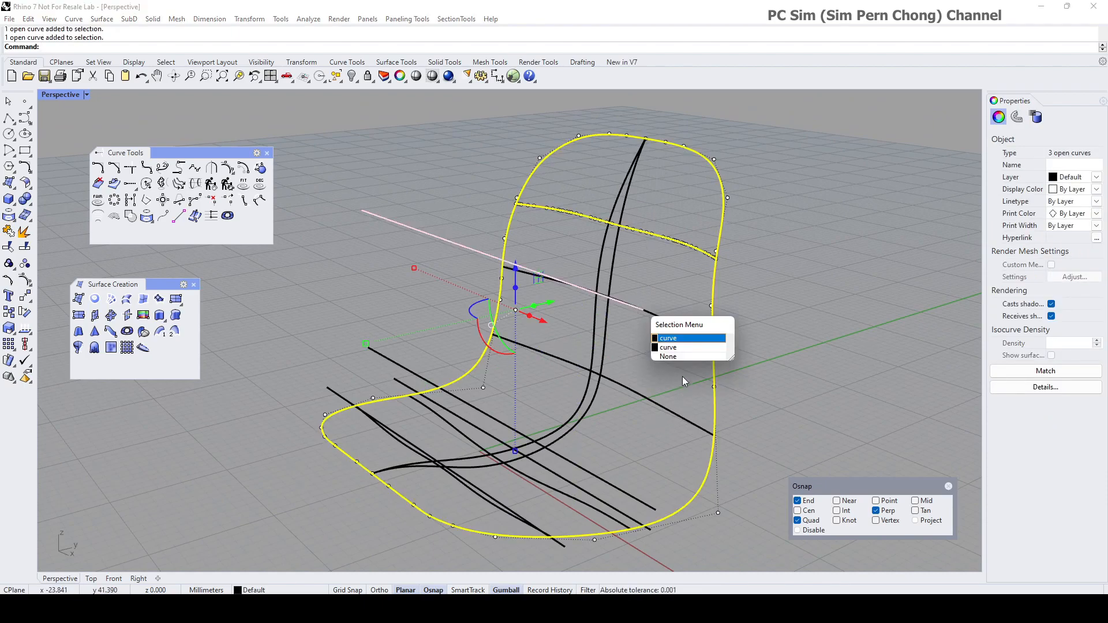
left_click(673, 348)
left_click(659, 406, "shift")
right_click_drag(633, 461, 702, 497)
left_click(626, 468, "shift")
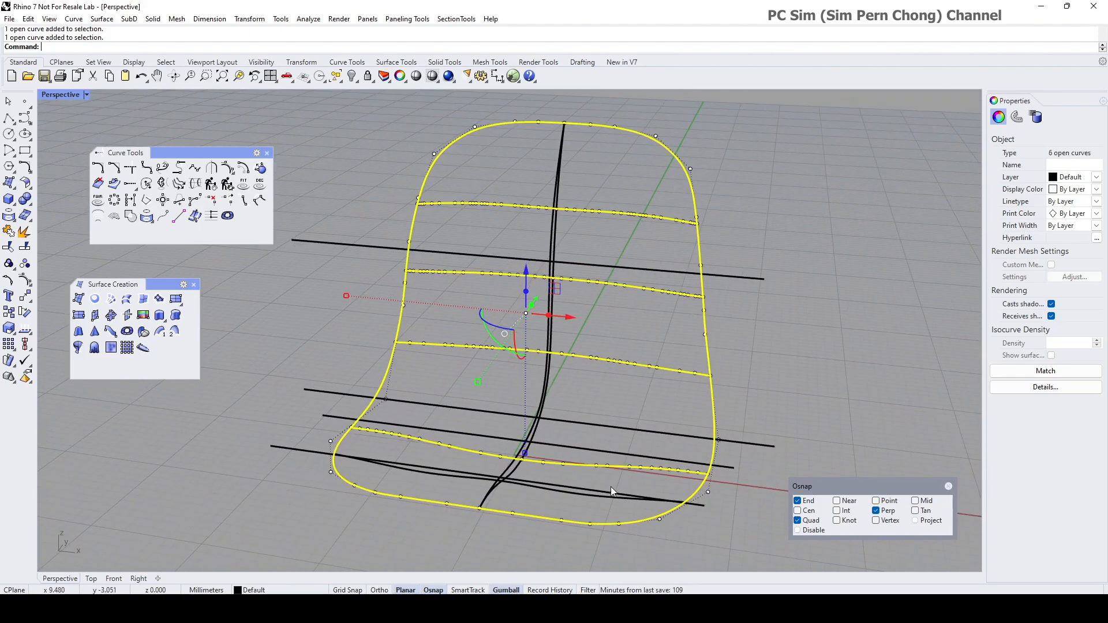
left_click(605, 497, "shift")
left_click(547, 400, "shift")
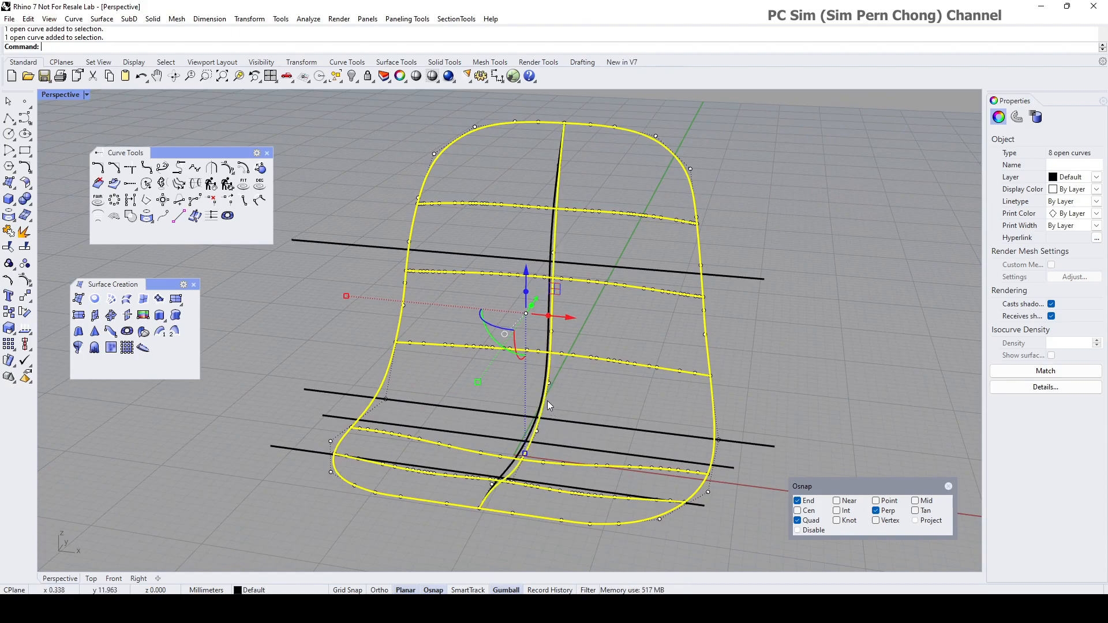
left_click(353, 77)
left_click(400, 98)
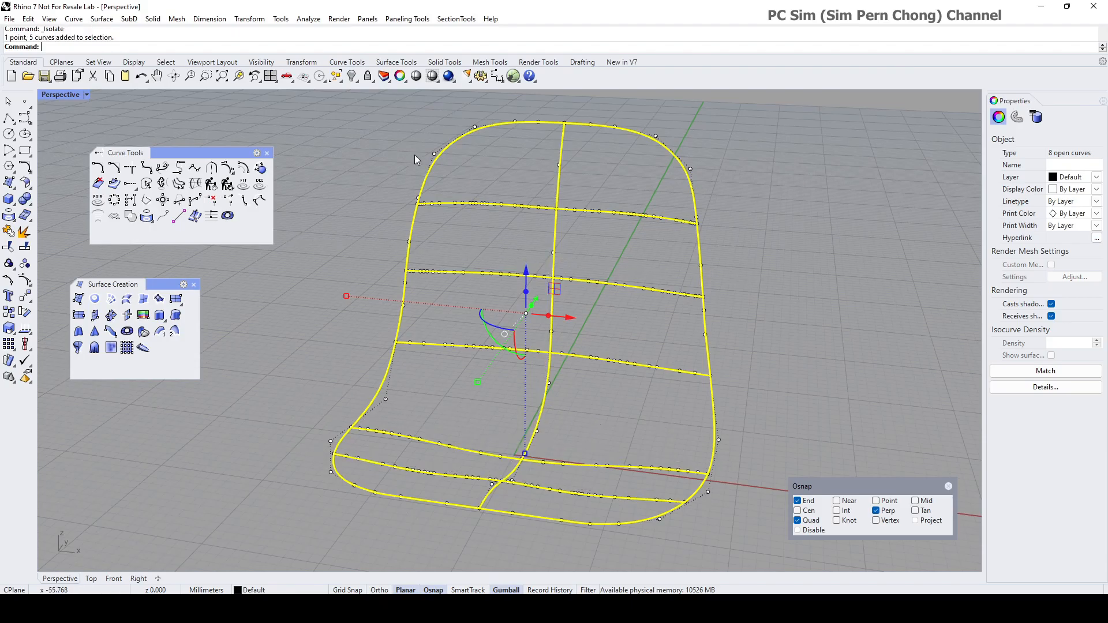
Step: Inspect the isolated curve framework from several angles, down to the front edge of the seat
scroll(514, 325, "up", 2)
right_click_drag(513, 325, 630, 432)
left_click(631, 429)
left_click(576, 318)
right_click_drag(577, 321, 580, 392)
left_click(593, 334)
scroll(632, 303, "down", 2)
right_click_drag(632, 302, 494, 308, "shift")
scroll(424, 407, "up", 5)
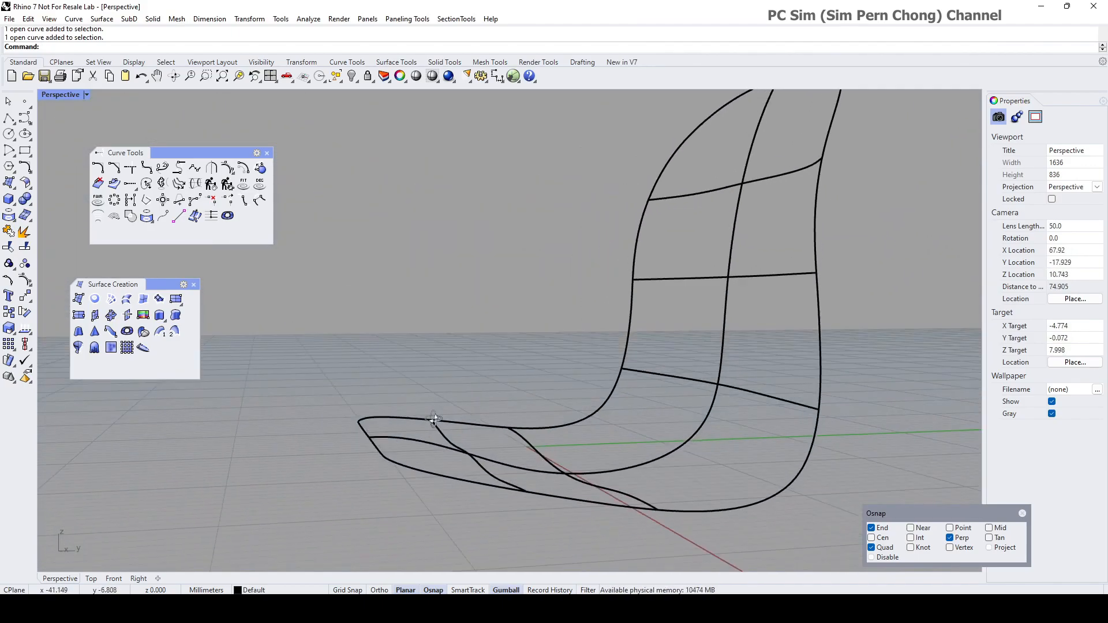
Step: Lower the front-edge control points of both outline curves with the gumball aligned to the construction plane
left_click(374, 452)
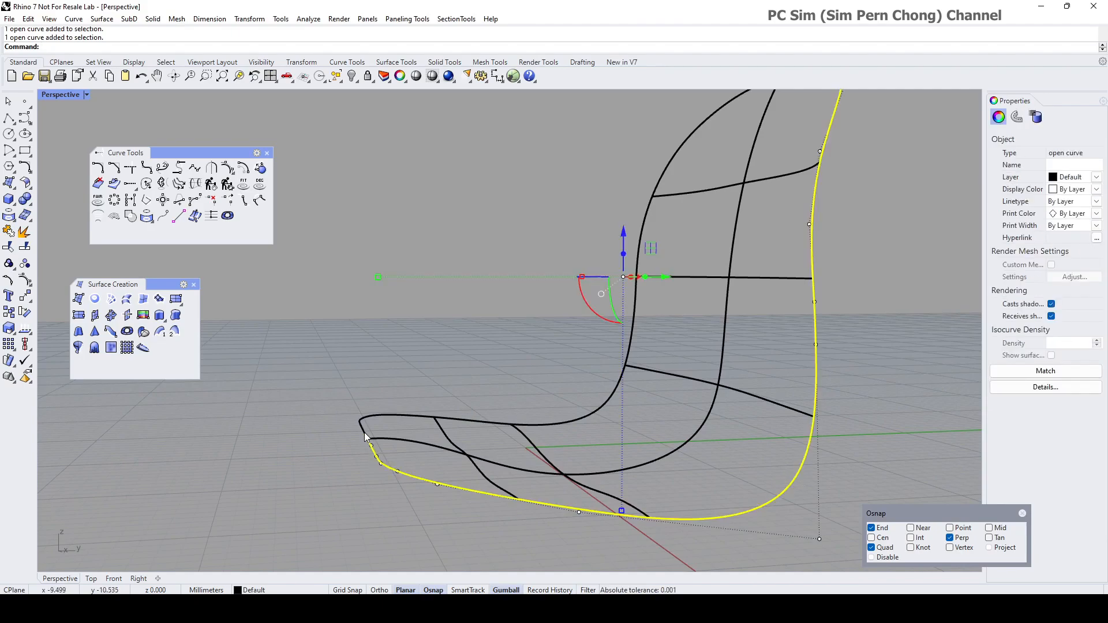
left_click(361, 431, "shift")
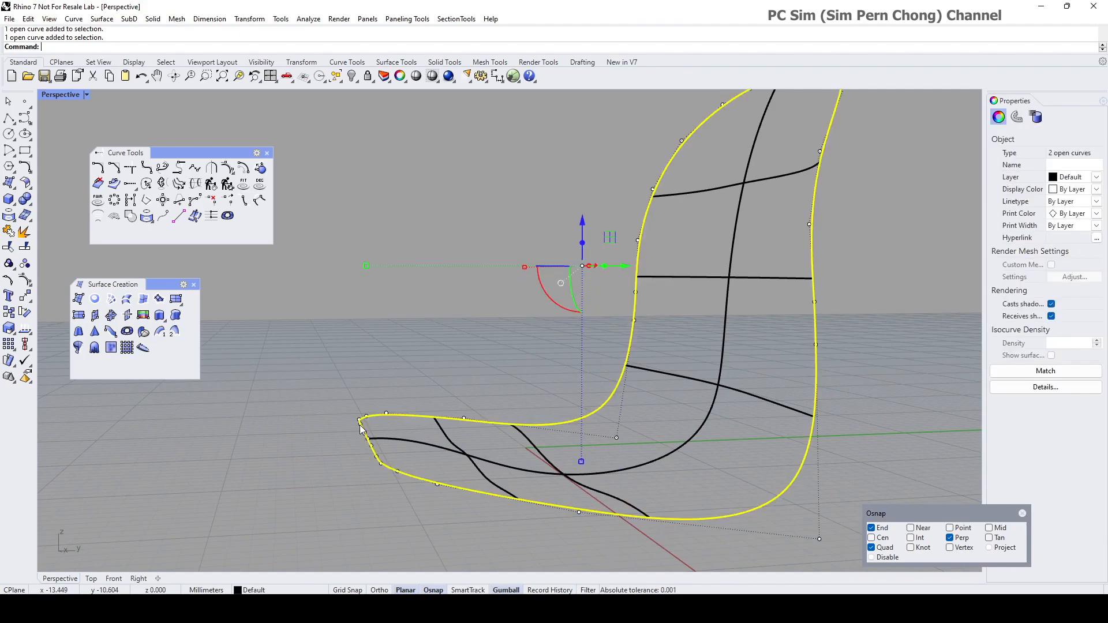
right_click_drag(329, 428, 331, 403)
left_click_drag(311, 387, 380, 479)
mouse_move(363, 450)
right_mouse_down()
mouse_move(365, 426)
mouse_move(373, 448)
right_mouse_up()
right_click(496, 589)
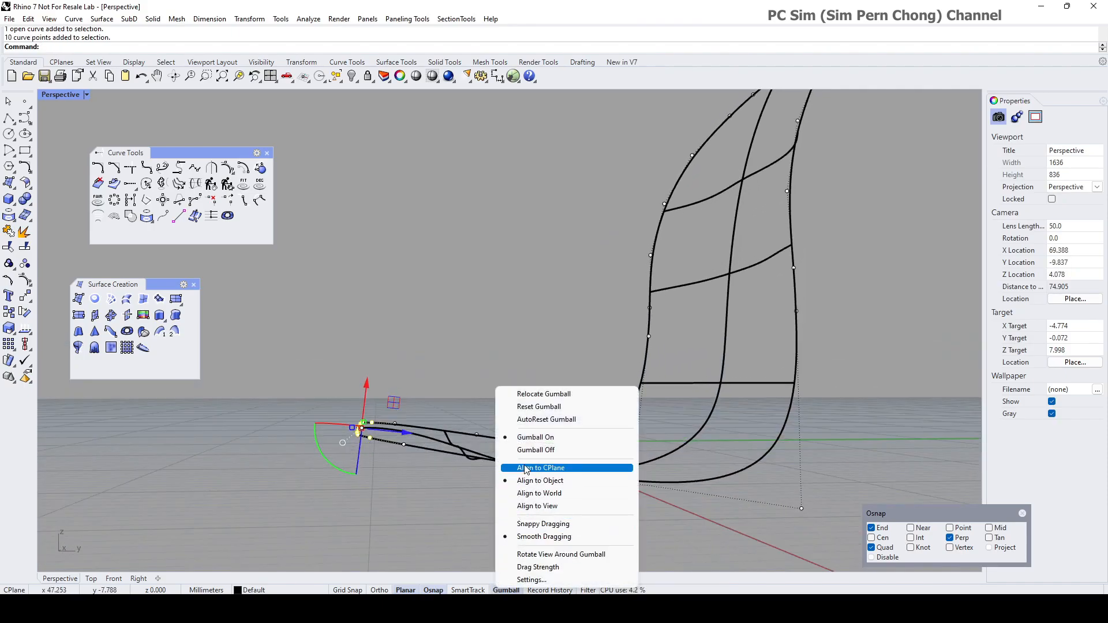
left_click(526, 469)
left_click_drag(370, 383, 355, 393)
right_click_drag(363, 403, 398, 430)
key("Escape")
Step: Snap the centre profile's front end point down onto the meeting point of the two outlines
left_click(407, 444)
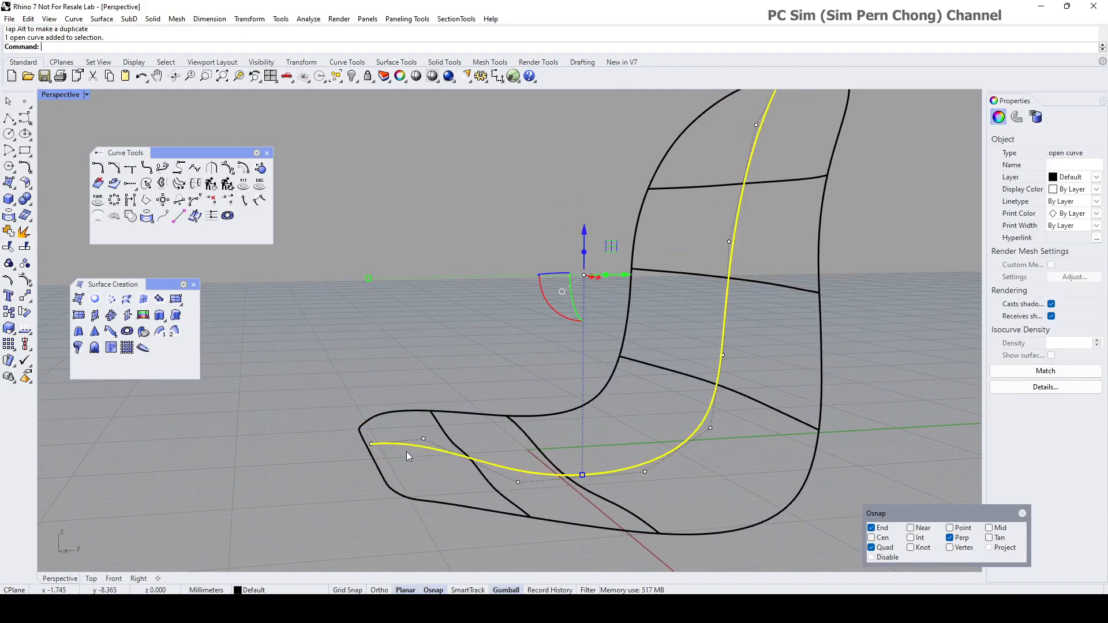
left_click(371, 443)
right_click_drag(391, 456, 461, 475)
scroll(468, 497, "up", 5)
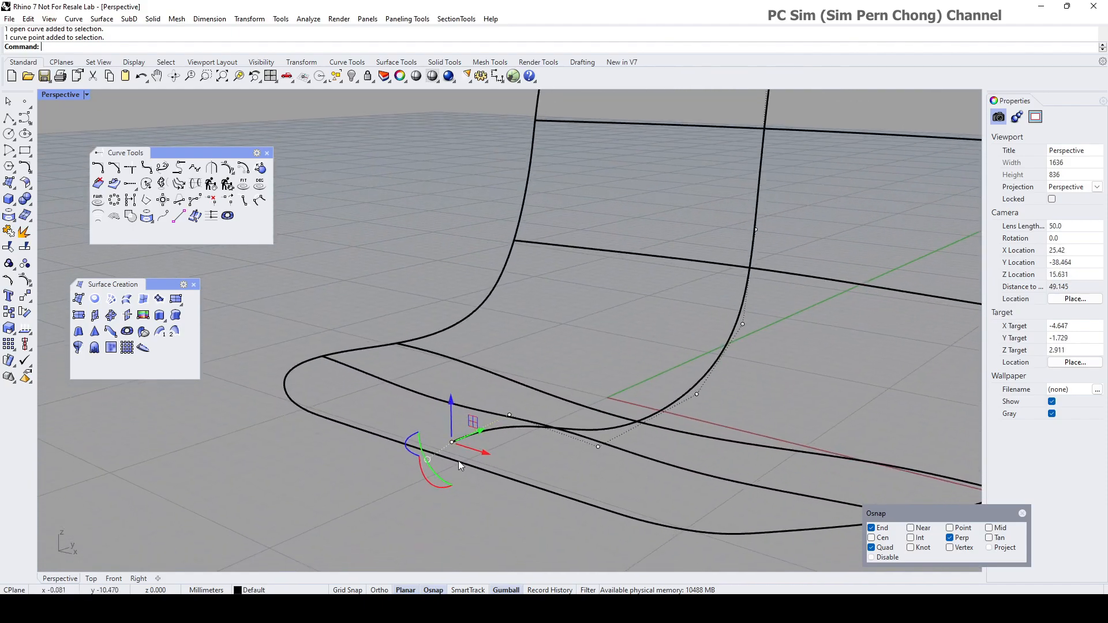
left_click_drag(451, 445, 451, 460)
right_click_drag(492, 447, 442, 427)
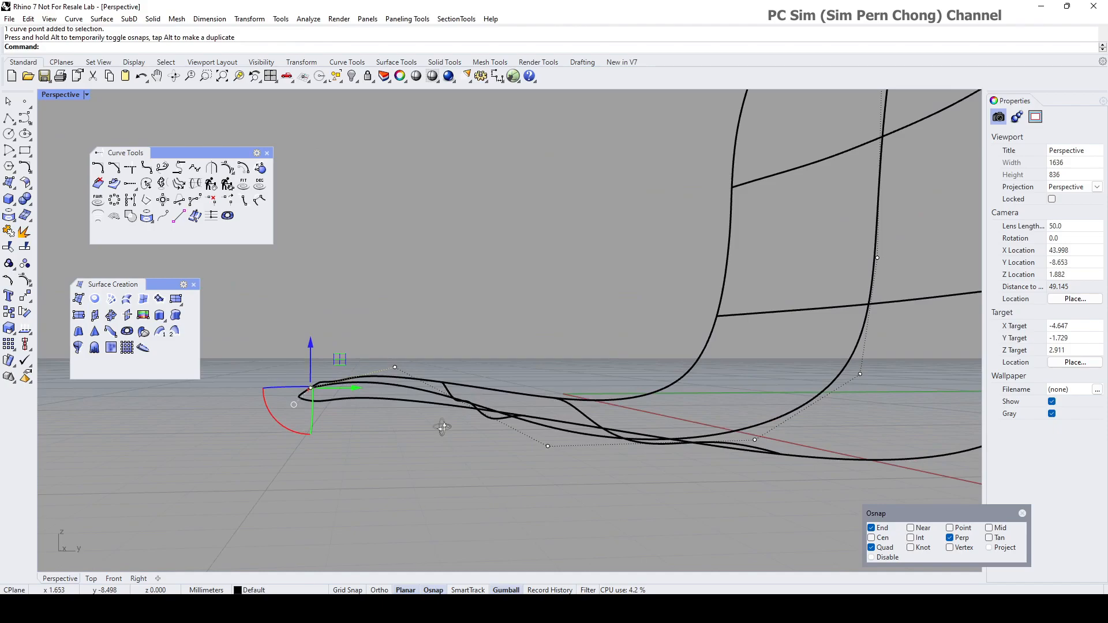
Step: Adjust the height of the centre profile's control point next to its front end
left_click(395, 368)
left_click_drag(395, 336, 395, 336)
right_click_drag(412, 352, 422, 390)
key("Escape")
key("Escape")
Step: Delete the front-most cross-section curve across the seat
left_click(486, 443)
key("Delete")
right_click_drag(483, 444, 562, 378)
scroll(591, 408, "down", 4)
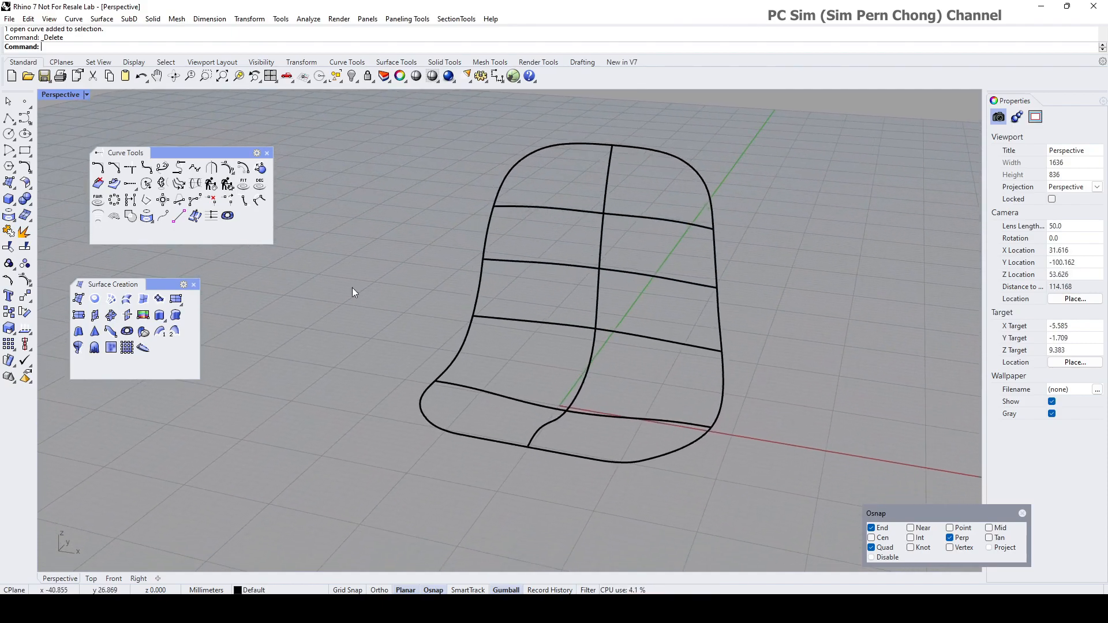
Step: Try a Patch surface through all the framework curves with 20 U spans and 20 V spans
left_click(159, 299)
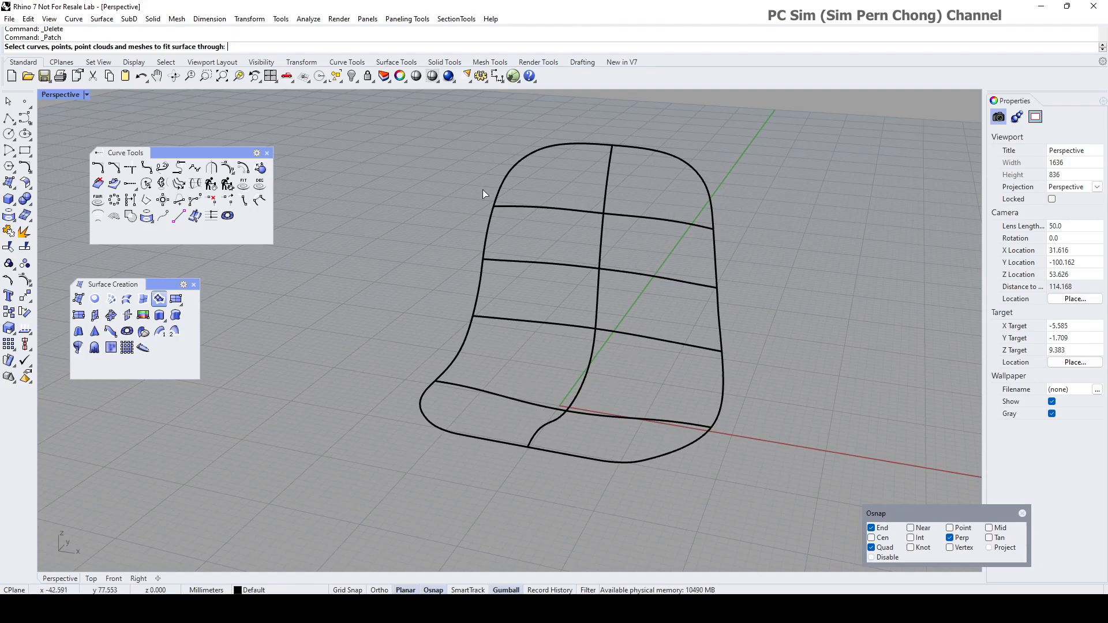
right_click_drag(564, 396, 589, 401)
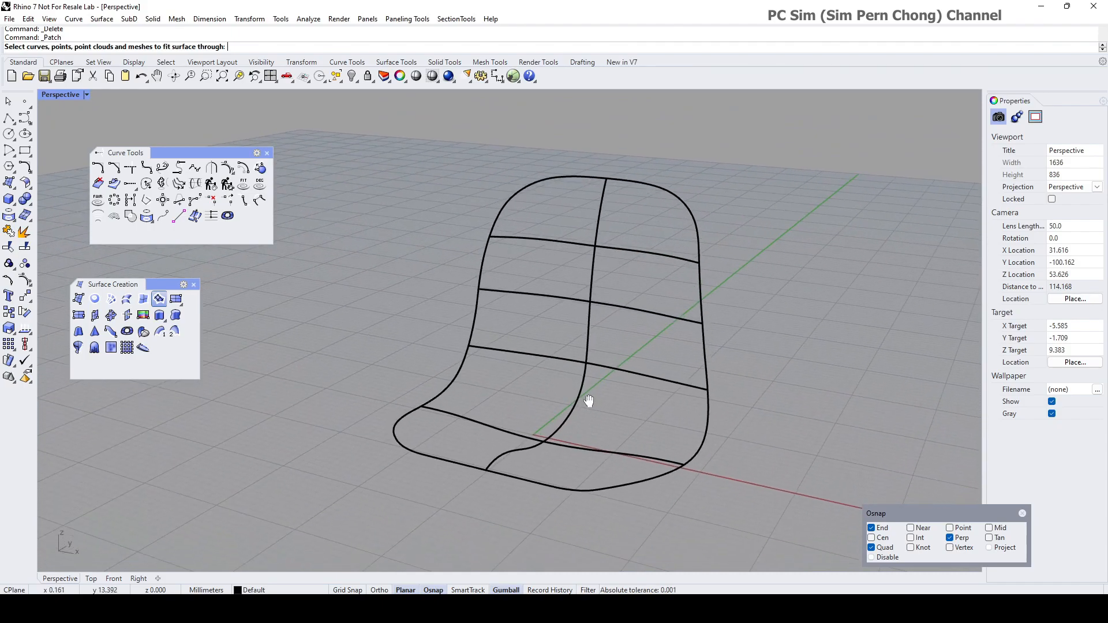
left_click_drag(327, 118, 778, 508)
key("Return")
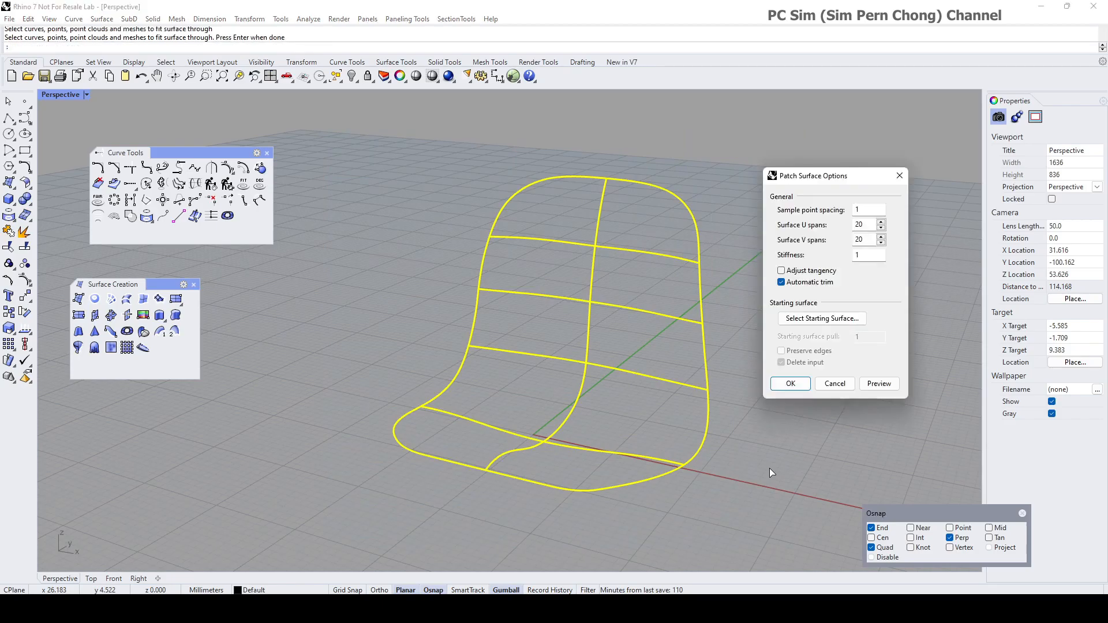
left_click(878, 384)
mouse_move(644, 377)
right_mouse_down()
mouse_move(606, 470)
mouse_move(568, 345)
mouse_move(643, 378)
mouse_move(566, 381)
mouse_move(508, 353)
mouse_move(649, 396)
mouse_move(648, 384)
right_mouse_up()
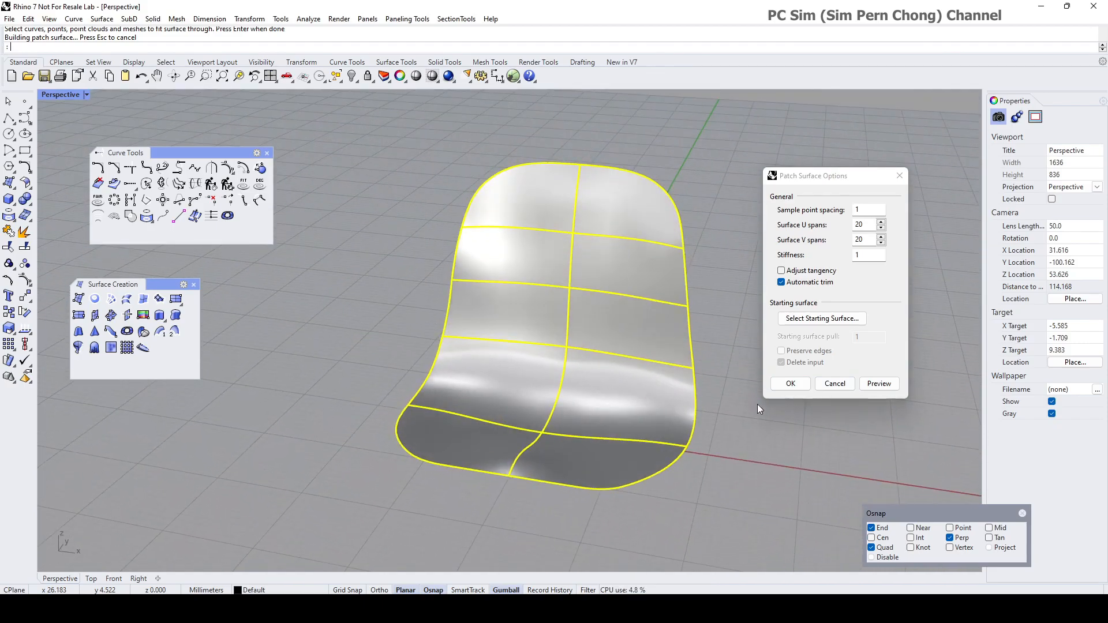
left_click(787, 384)
left_click(640, 267)
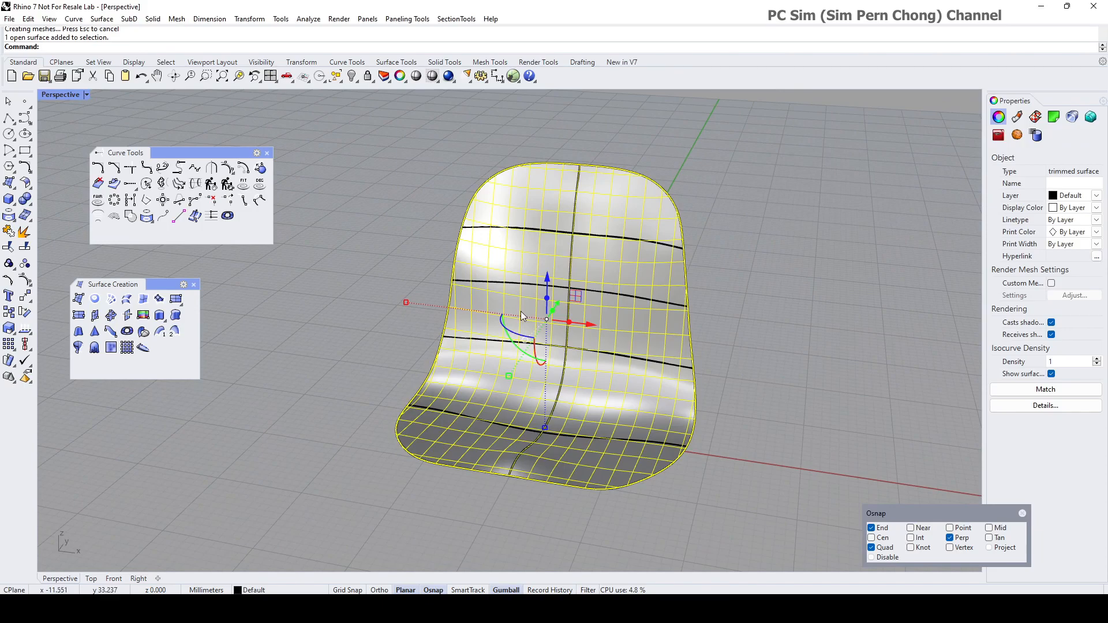
right_click_drag(530, 335, 563, 356)
key("ctrl+z")
Step: Start a new Patch through all the framework curves and preview it with 10 surface V spans
right_click_drag(730, 346, 811, 352)
key("Return")
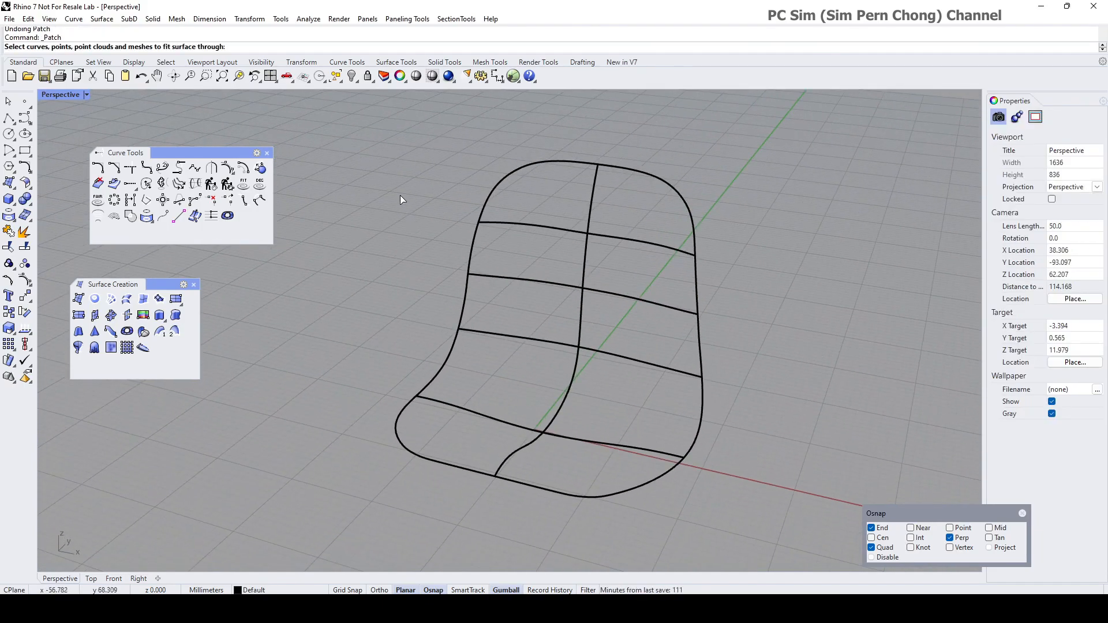
left_click_drag(358, 123, 793, 507)
key("Return")
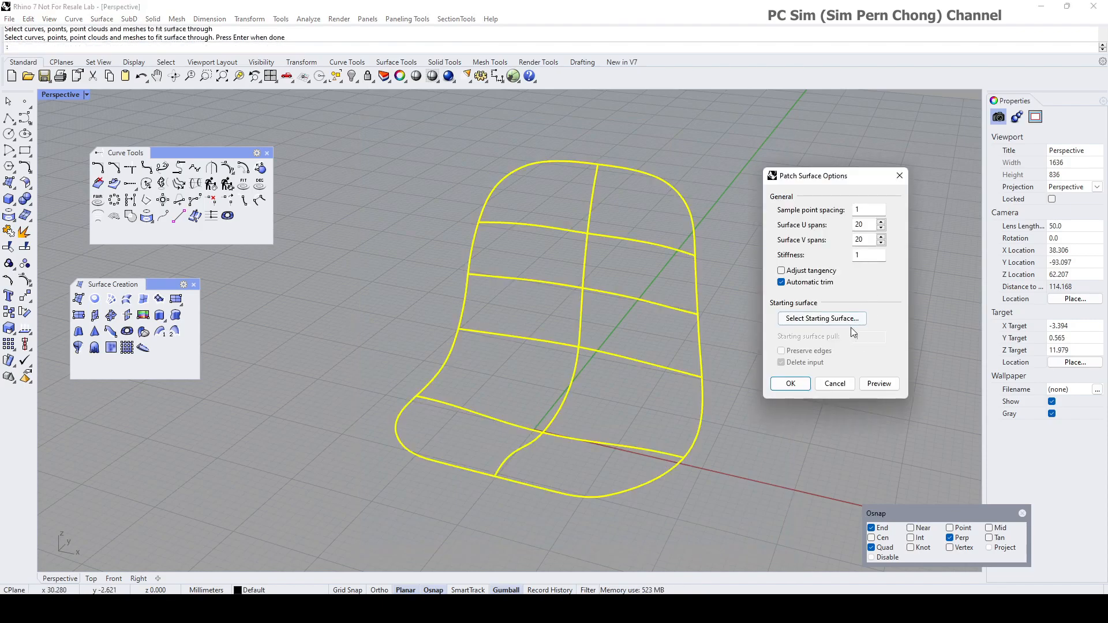
left_click(885, 389)
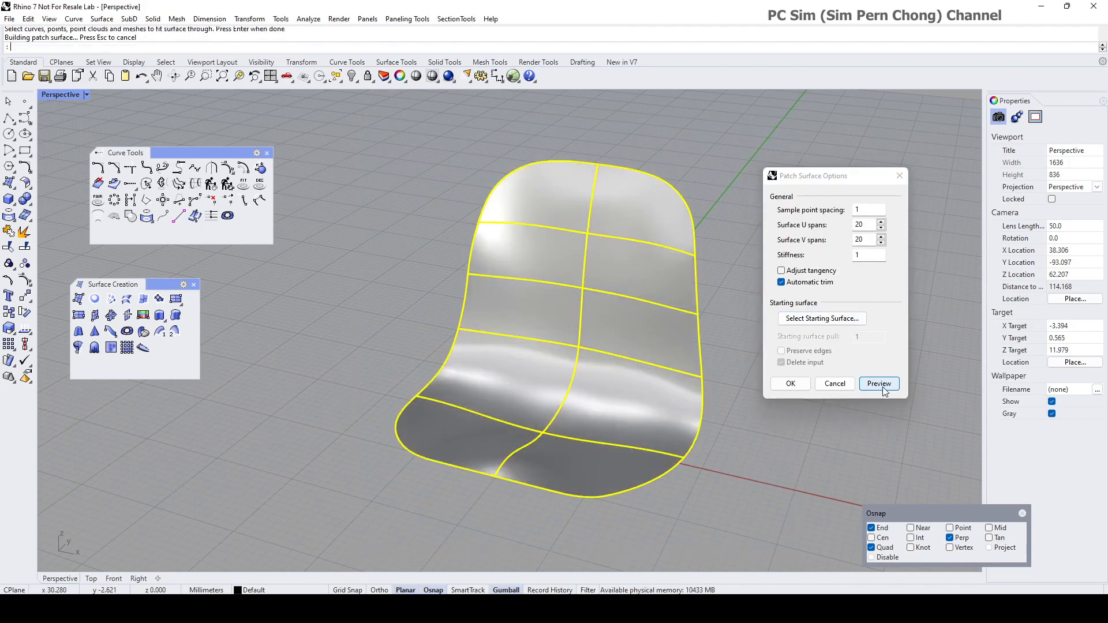
left_click(65, 96)
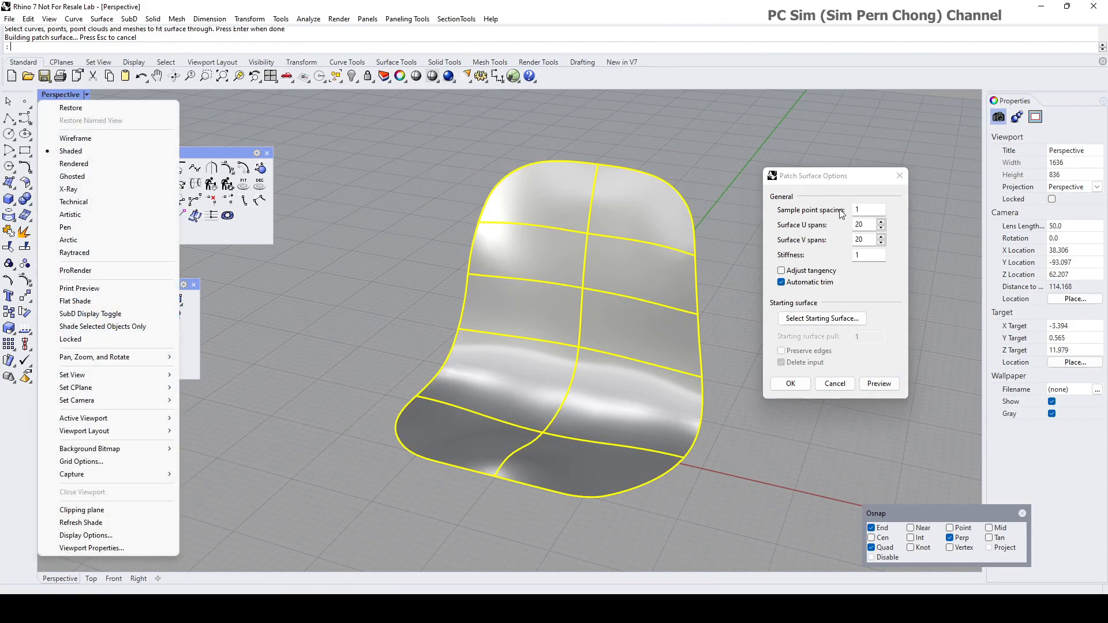
left_click(860, 230)
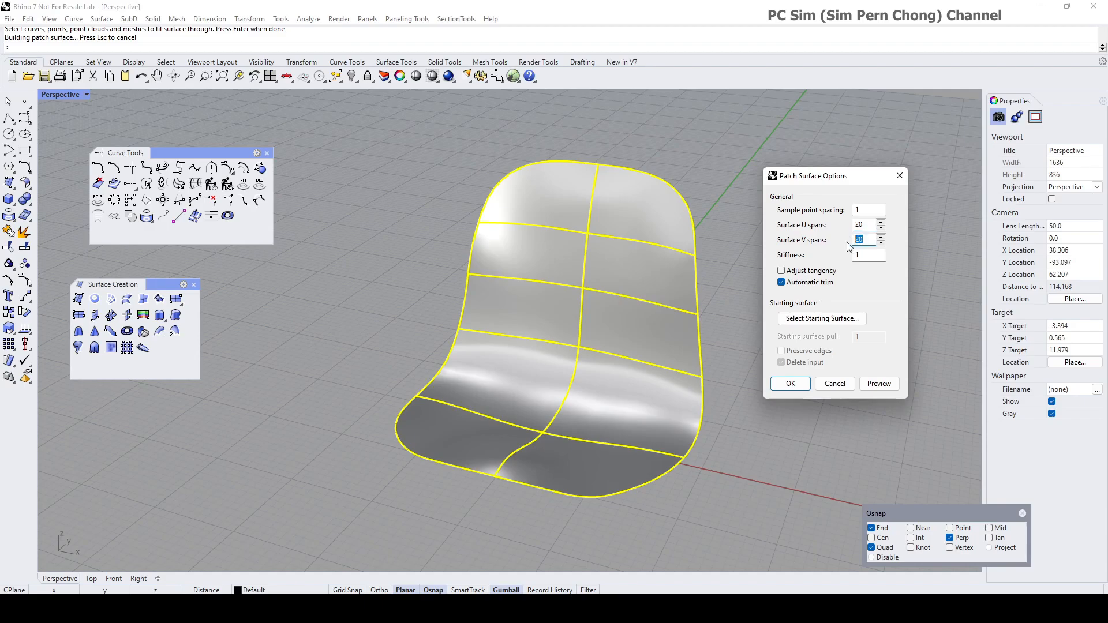
left_click(879, 384)
right_click_drag(642, 328, 585, 314)
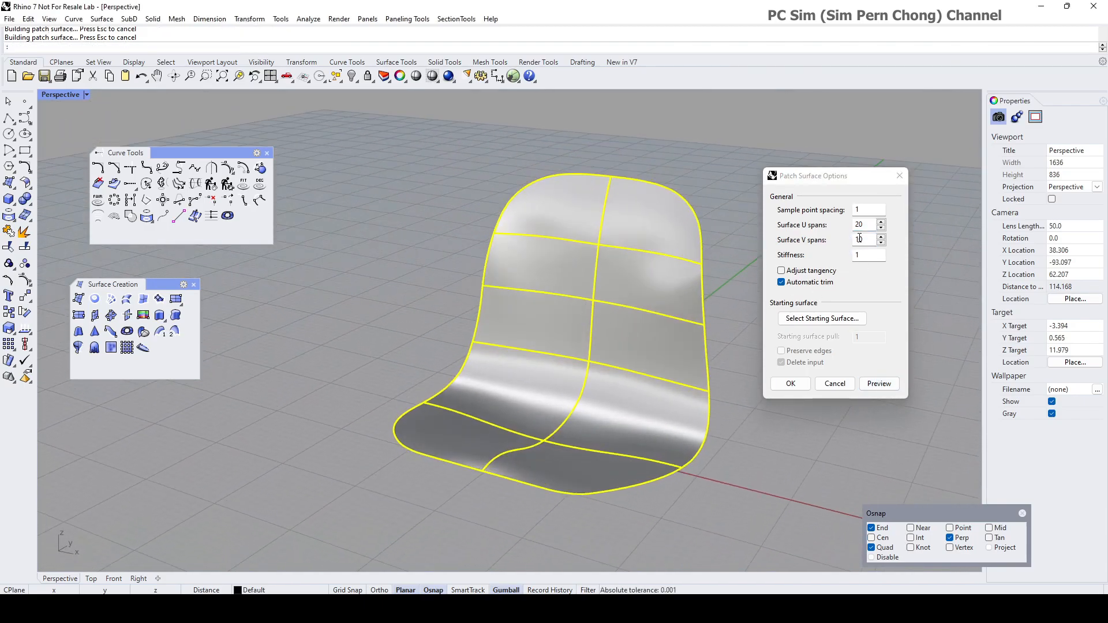
Step: Set the surface U spans to 10, create the patch surface and select it to check its isocurves
left_click(845, 225)
type("10")
left_click(879, 384)
right_click_drag(635, 387, 511, 343)
left_click(790, 384)
left_click(617, 283)
scroll(537, 276, "up", 3)
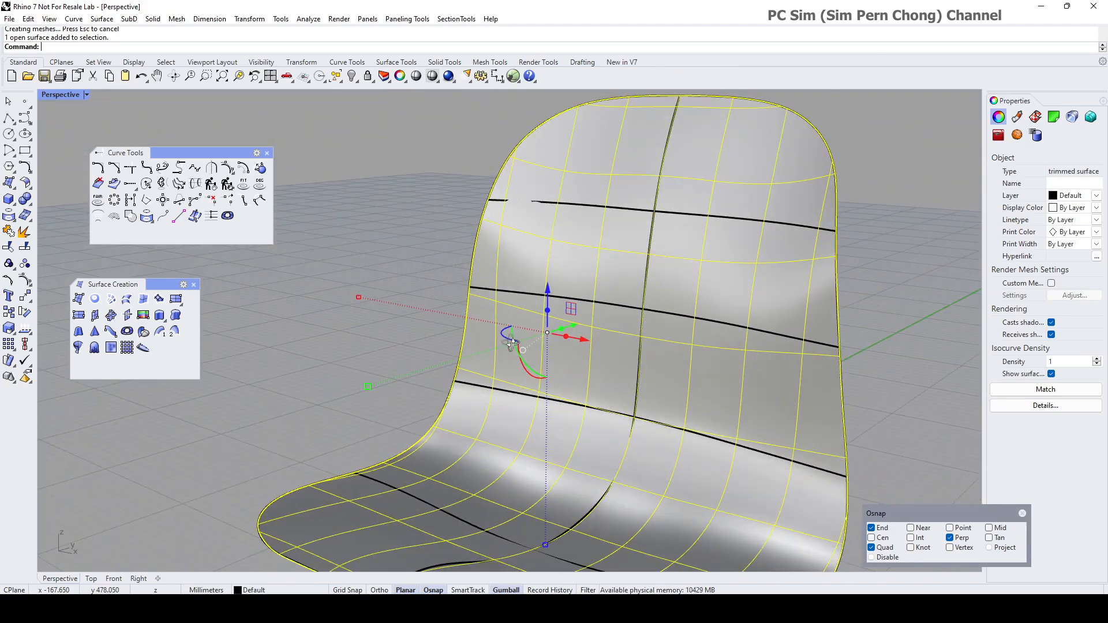
key("Escape")
left_click(690, 202)
right_click_drag(688, 206, 693, 245)
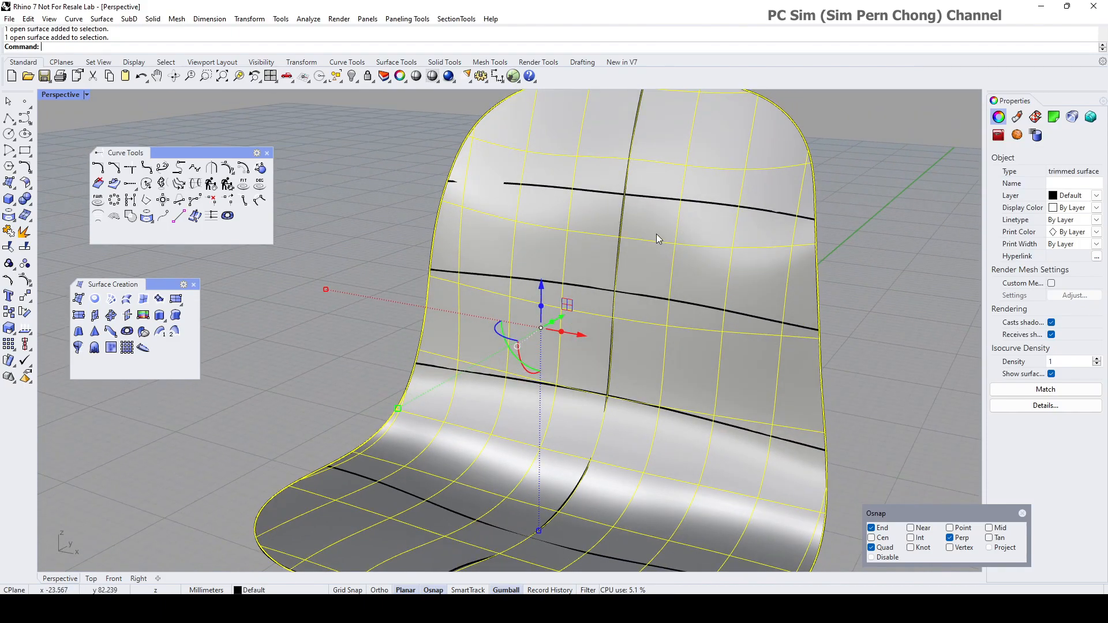
right_click_drag(622, 384, 619, 366, "shift")
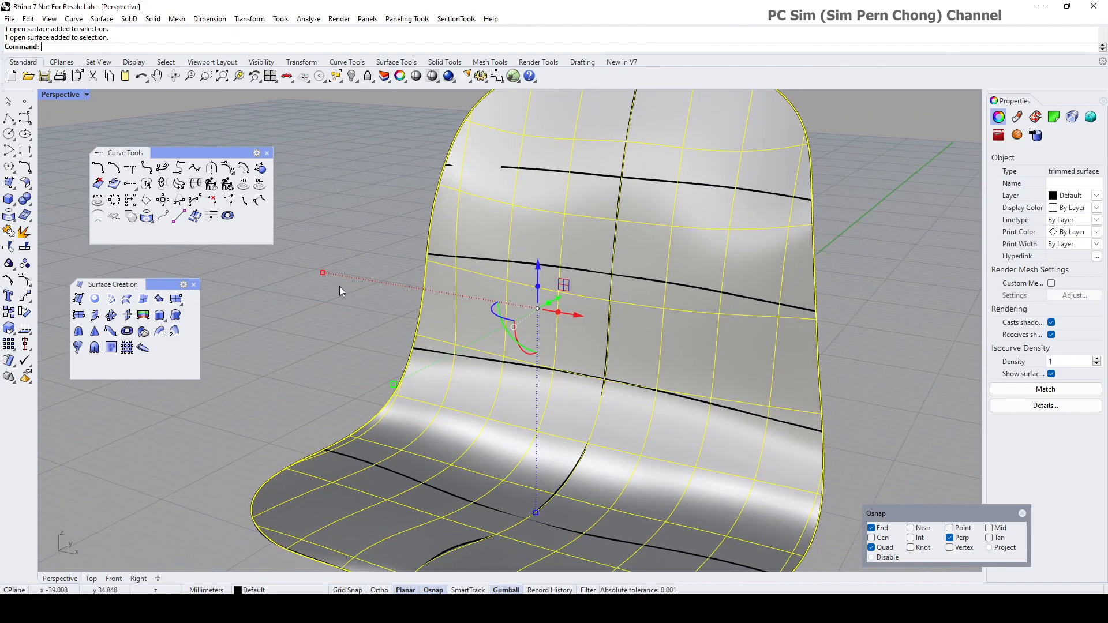
left_click(25, 283)
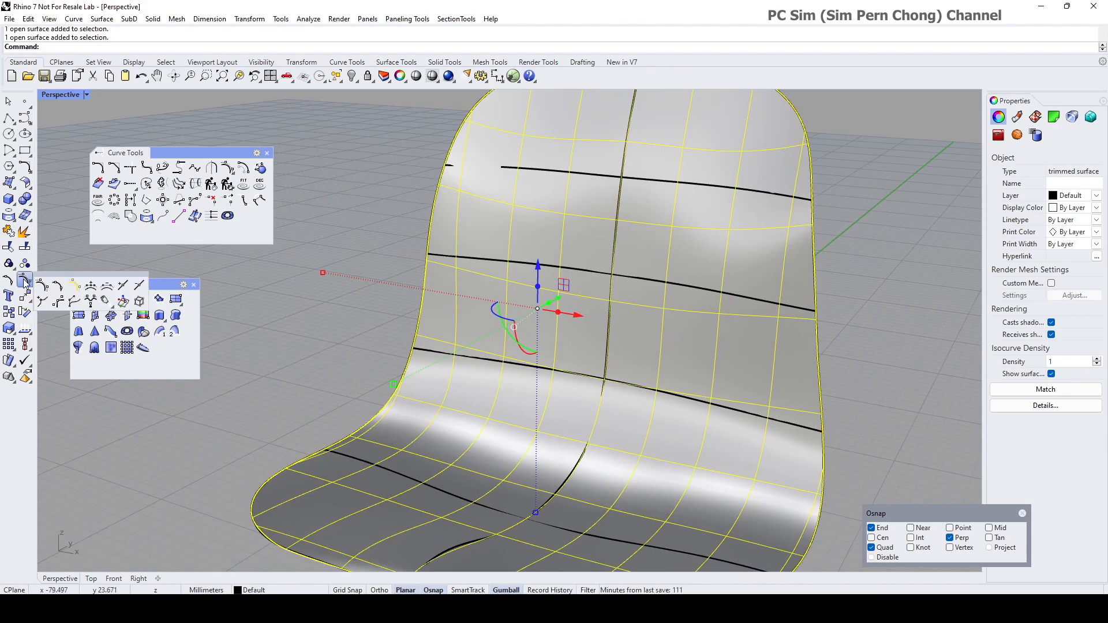
left_click(121, 287)
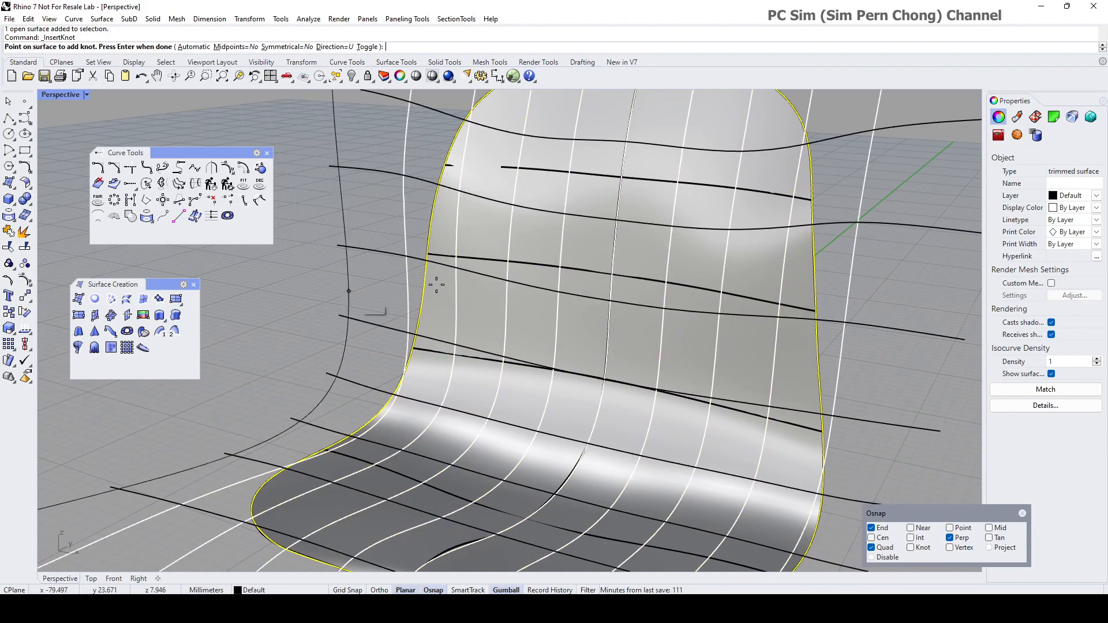
left_click(580, 260)
key("Return")
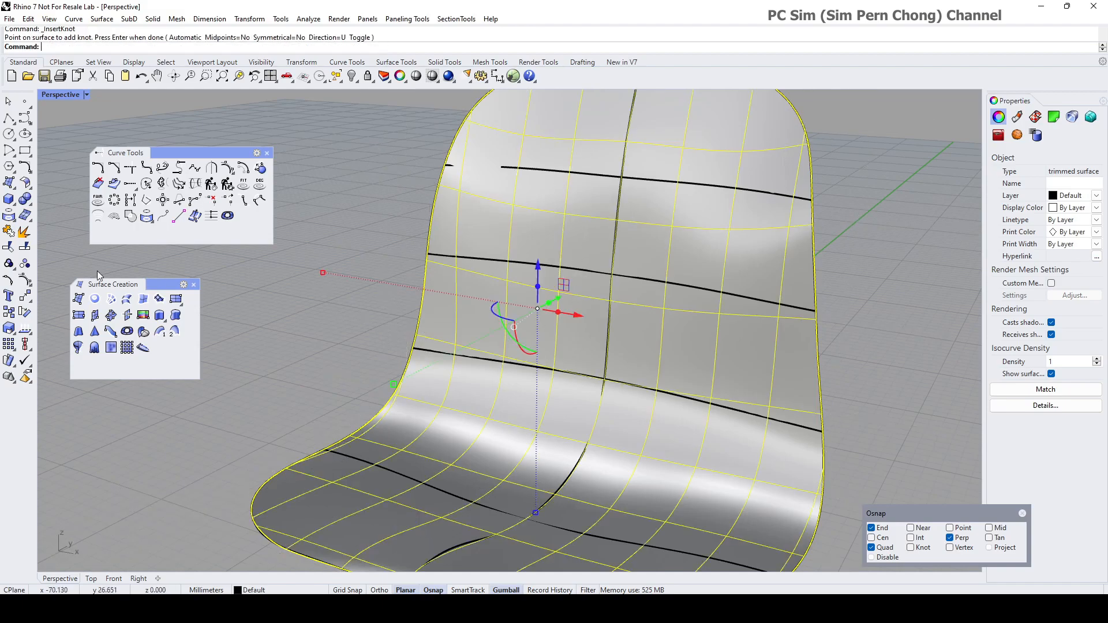
Step: Remove the U-direction knot line running along the middle of the patch surface
left_click(26, 282)
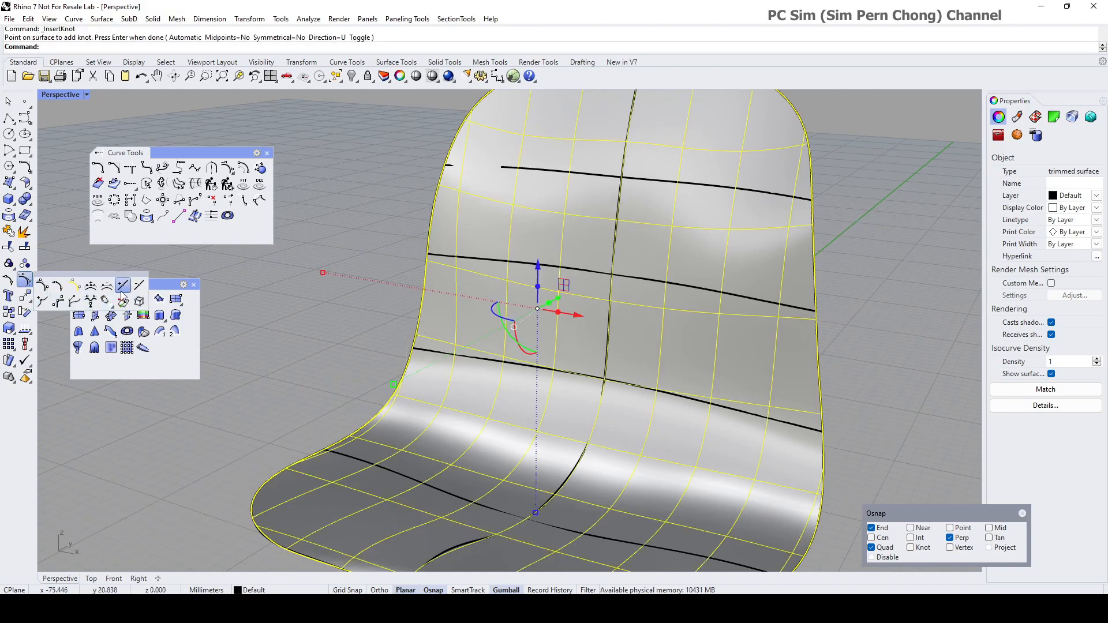
left_click(139, 285)
left_click(605, 258)
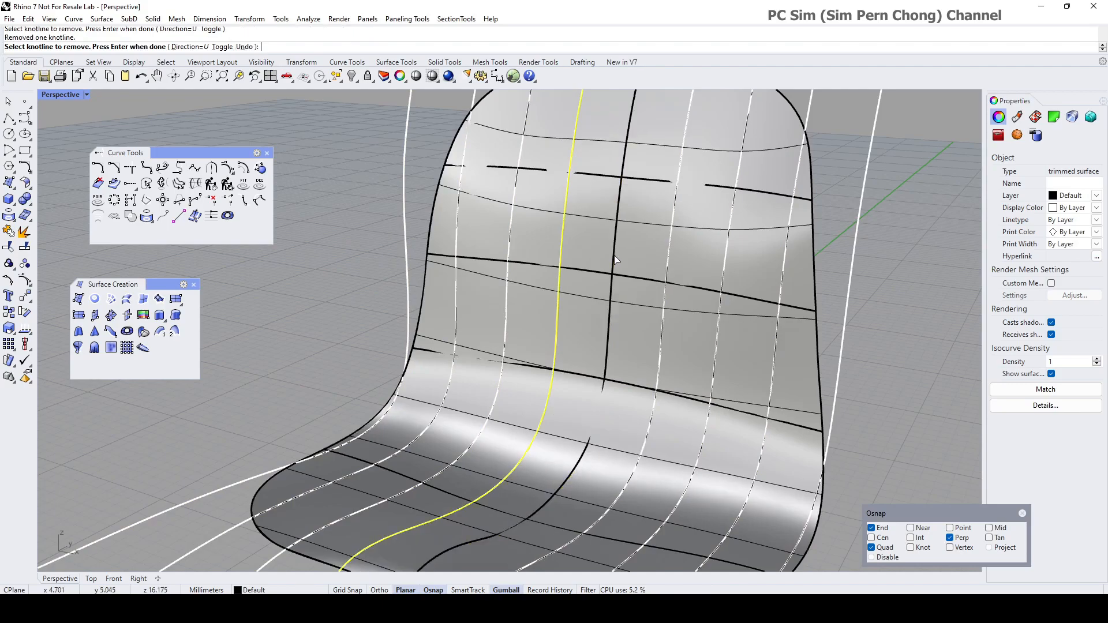
key("Return")
left_click(635, 250)
scroll(618, 277, "down", 5)
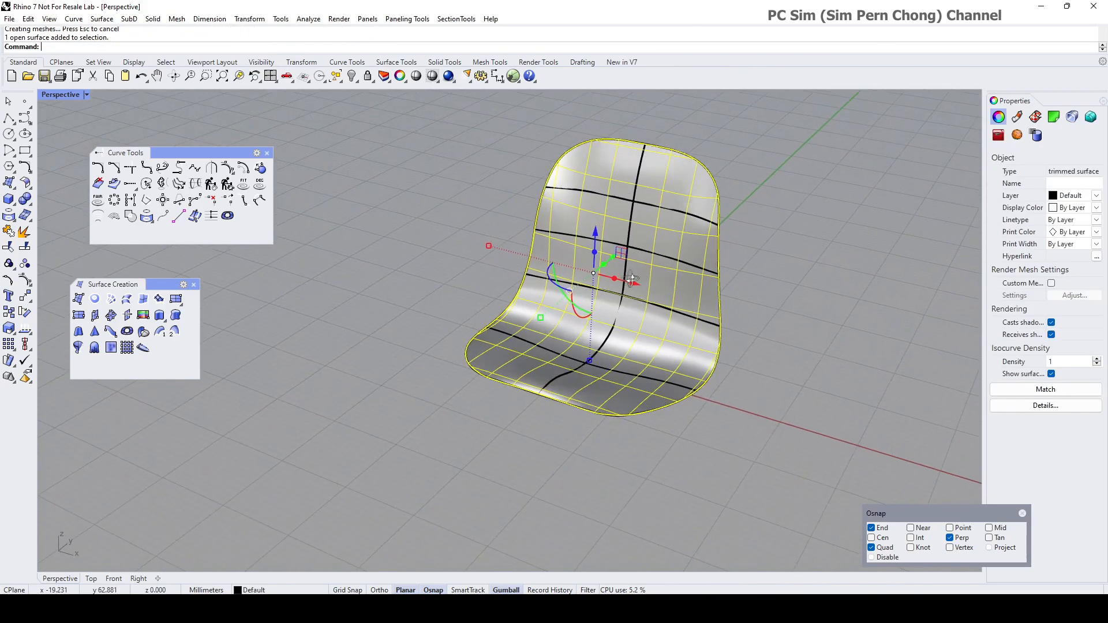
right_click_drag(600, 309, 554, 248)
scroll(577, 252, "up", 3)
key("Escape")
scroll(584, 254, "down", 4)
Step: Isolate the patch surface from the framework curves
left_click(606, 299)
left_click(353, 79)
left_click(399, 99)
left_click(428, 226)
right_click_drag(428, 226, 490, 225)
Step: Turn on the control points of the isolated seat surface
left_click(543, 198)
right_click_drag(542, 199, 569, 220)
key("F10")
right_click_drag(559, 350, 722, 338)
Step: Move the two opposite control points near the upper backrest's side edges with the gumball aligned to the object
left_click(576, 268)
left_click(633, 301, "shift")
right_click(506, 590)
left_click(526, 486)
left_click(638, 273)
mouse_move(508, 346)
right_mouse_down()
mouse_move(646, 323)
mouse_move(502, 340)
right_mouse_up()
left_click_drag(600, 231, 605, 222)
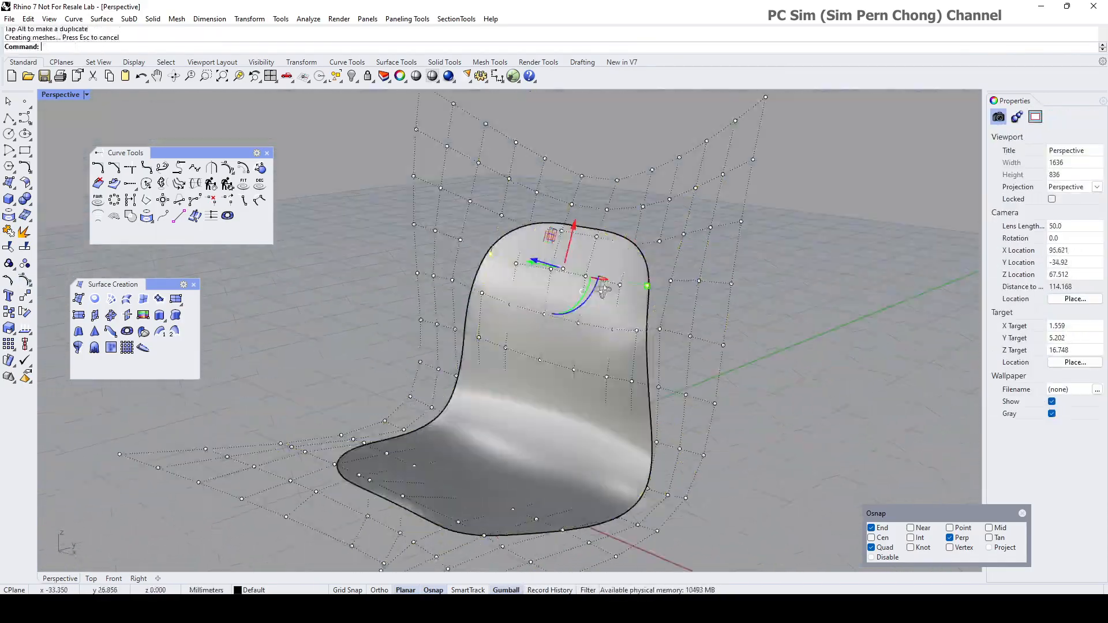
Step: Push the backrest's upper side control points further along the object-aligned gumball, then raise an opposite pair lower on the shell
right_click_drag(508, 346, 635, 364)
left_click_drag(559, 237, 515, 248)
mouse_move(635, 364)
right_mouse_down()
mouse_move(558, 386)
mouse_move(635, 369)
right_mouse_up()
left_click(579, 433)
left_click(396, 431)
left_click(616, 432, "shift")
left_click_drag(504, 391, 504, 383)
right_click_drag(508, 340, 554, 346)
Step: Use Remove Knot on the seat surface with its command option changed
left_click(28, 282)
left_click(138, 285)
left_click(404, 248)
left_click(223, 46)
Step: Move a symmetric pair of control points near the middle of the seat together with the gumball
right_click_drag(520, 242, 349, 230)
right_click_drag(520, 346, 404, 260)
left_click(481, 184)
left_click(560, 184, "shift")
left_click_drag(520, 226, 520, 198)
right_click_drag(546, 260, 547, 173)
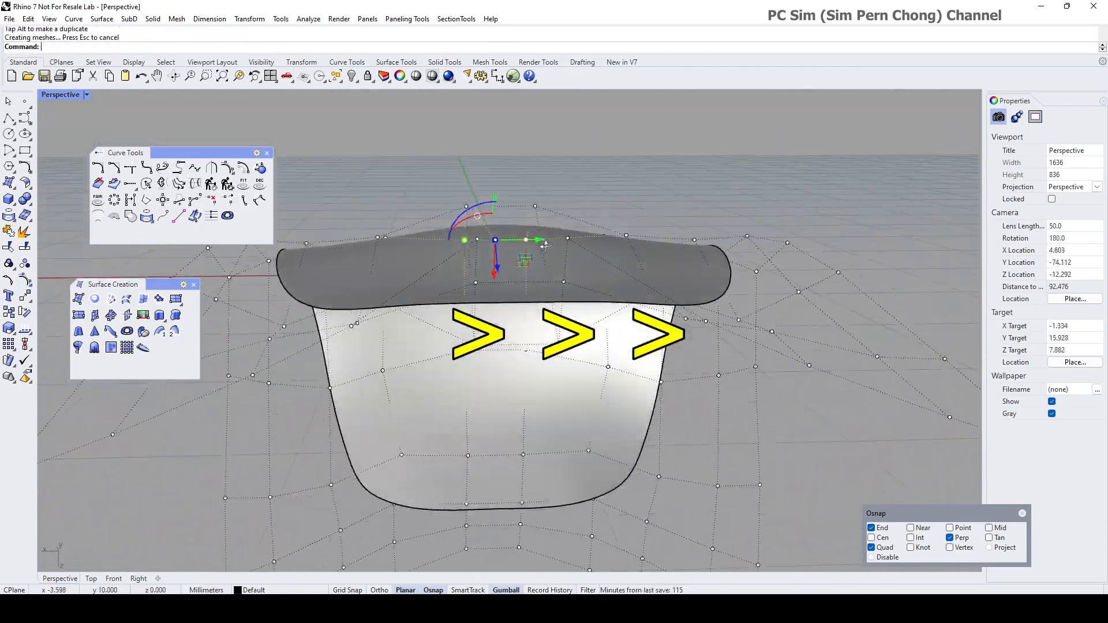
Step: Nudge another symmetric pair of control points near the seat's middle, then shift a wider-spaced pair by a larger amount
scroll(546, 219, "up", 4)
left_click(448, 201)
left_click(558, 198, "shift")
left_click_drag(505, 237, 505, 226)
right_click_drag(583, 219, 587, 271)
left_click(389, 344)
left_click(598, 344, "shift")
left_click_drag(491, 383, 491, 328)
right_click_drag(371, 237, 462, 323)
Step: Change the gumball alignment, undo the last control point move and reposition the selected points
right_click(500, 590)
left_click_drag(430, 375, 454, 352)
left_click(544, 471)
right_click_drag(641, 364, 319, 418)
right_click_drag(319, 370, 347, 416)
key("ctrl+z")
left_click_drag(326, 417, 346, 413)
right_click_drag(393, 404, 507, 353)
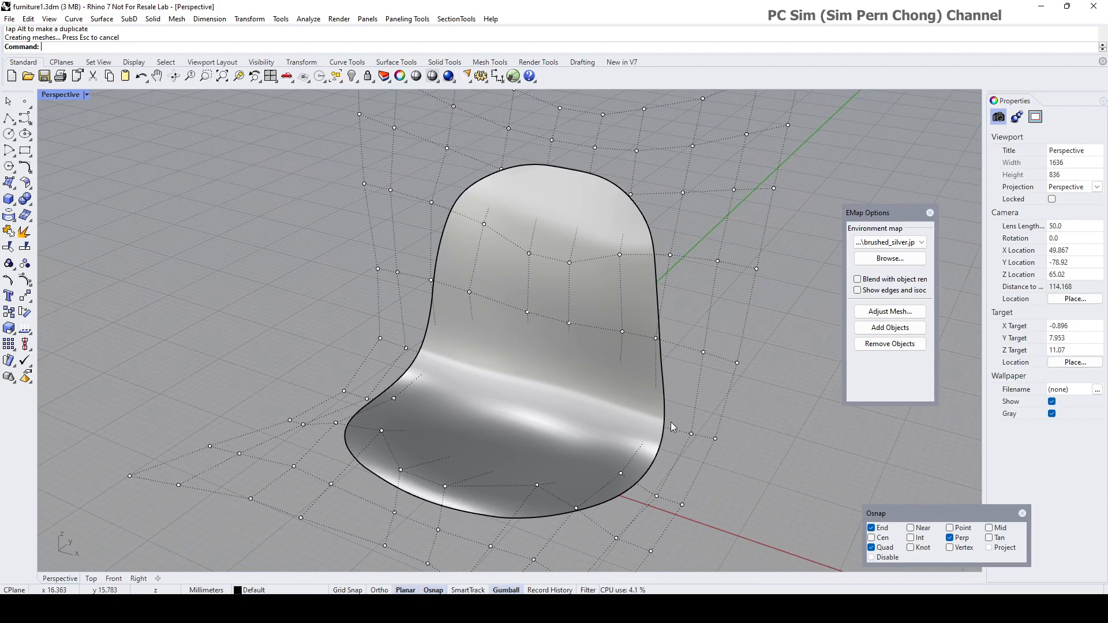
Step: Shrink the trimmed seat surface so its control points fit close to the shell outline
left_click(28, 188)
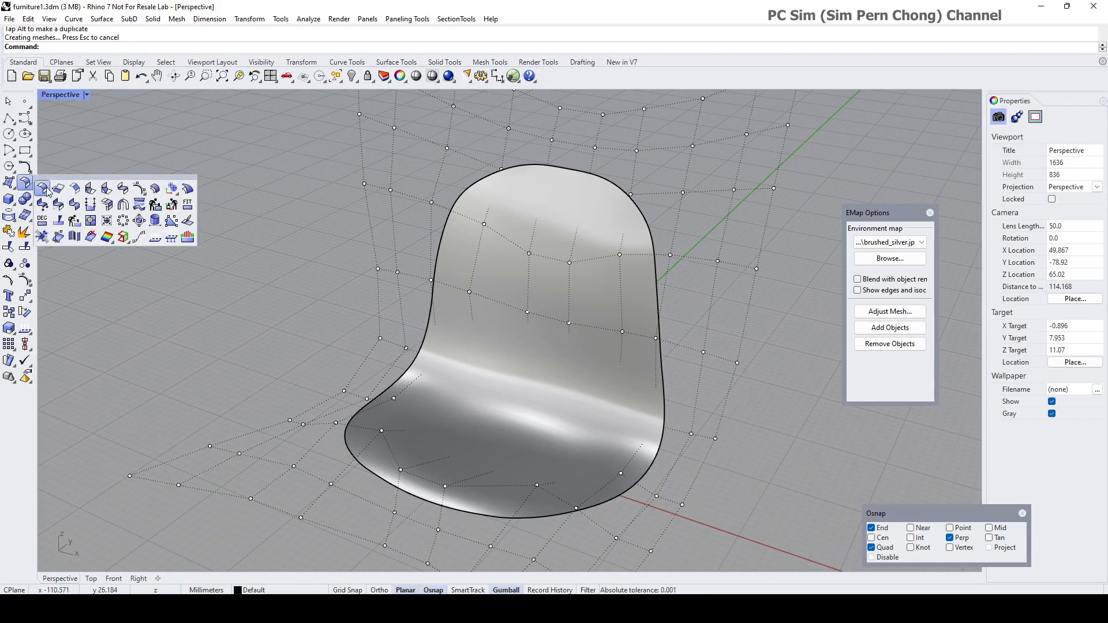
left_click(106, 221)
left_click(507, 313)
right_click(507, 313)
Step: Fine-tune control points around the upper backrest of the shrunken surface with small moves
right_click_drag(507, 313, 567, 250)
scroll(582, 241, "up", 5)
right_click_drag(581, 291, 407, 157)
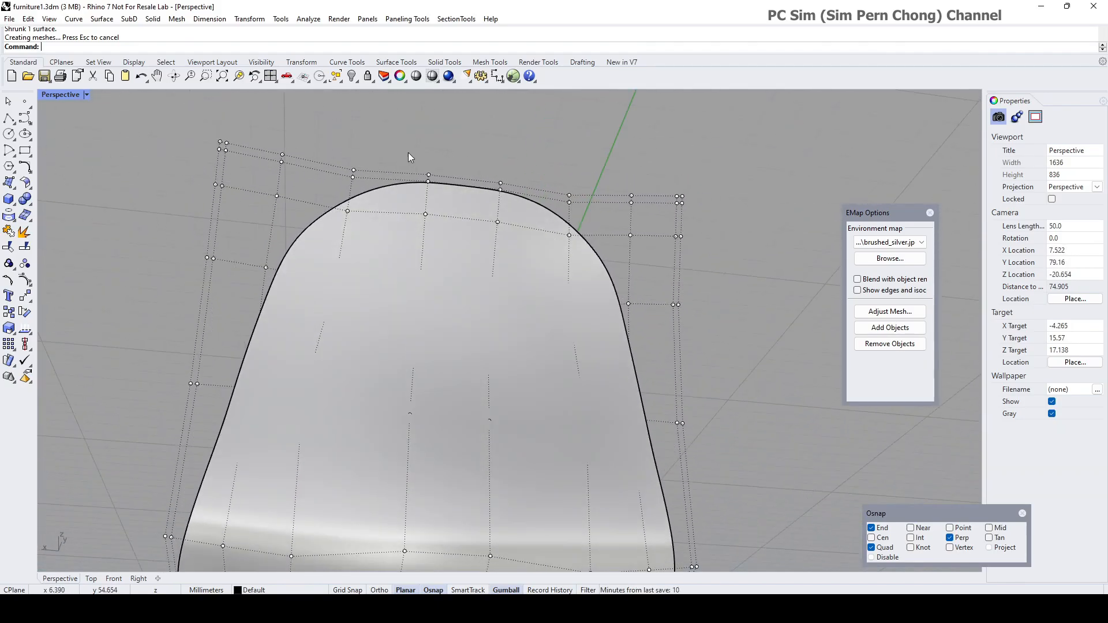
left_click_drag(519, 201, 519, 200)
right_click_drag(608, 247, 635, 327)
left_click_drag(508, 223, 515, 228)
right_click_drag(515, 229, 571, 241)
left_click_drag(569, 235, 571, 237)
right_click_drag(563, 255, 635, 208)
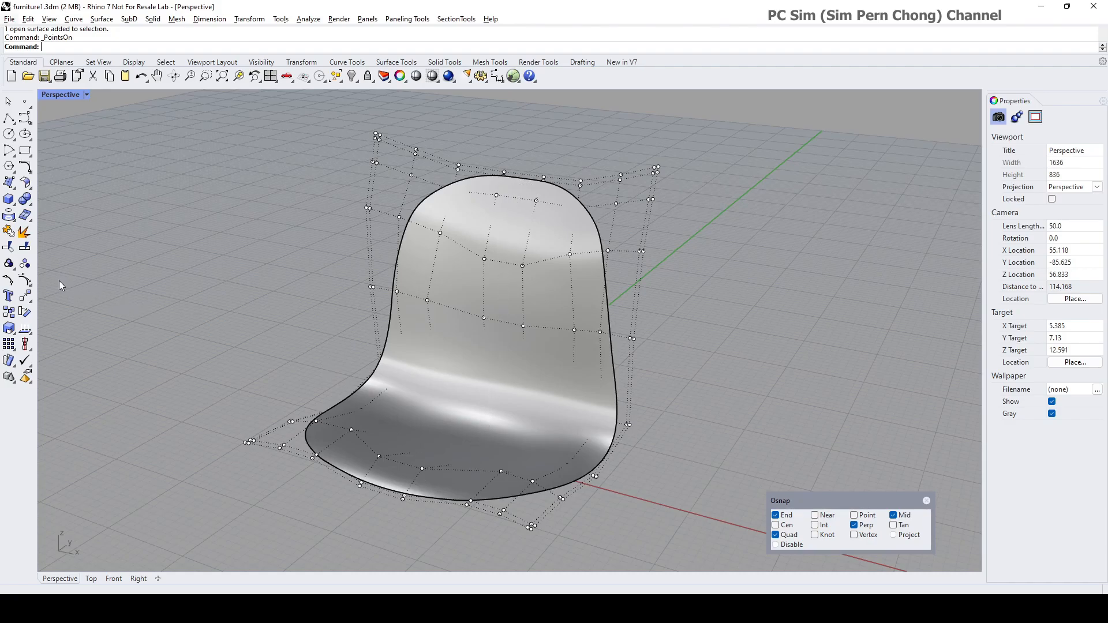
Step: Insert a U-direction knot along the middle of the seat surface, picking its location at the backrest's top
left_click(25, 281)
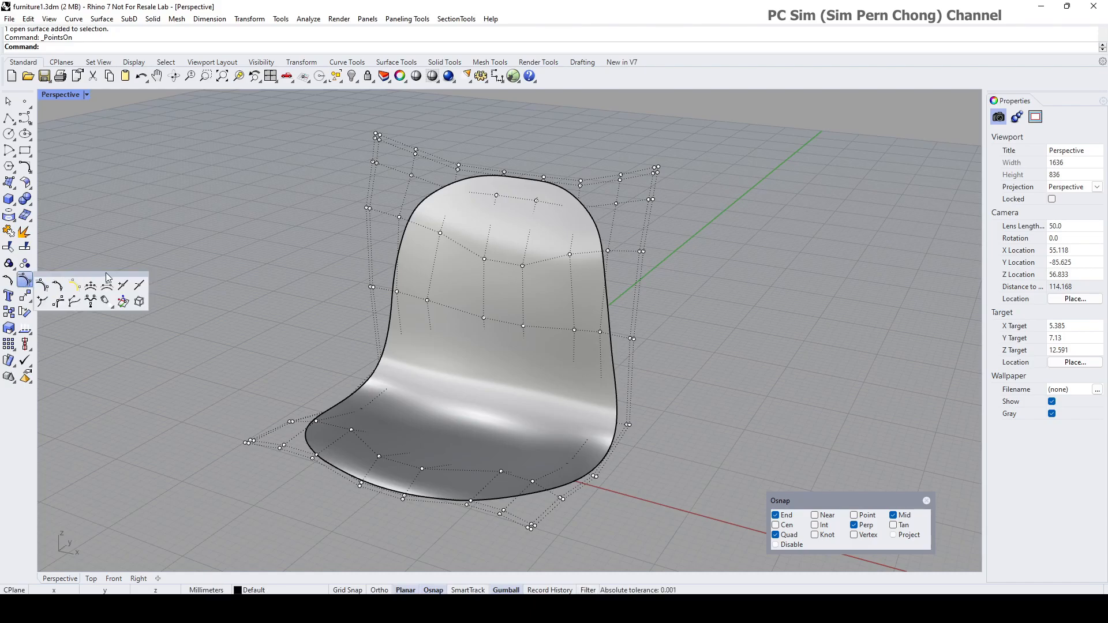
left_click(123, 287)
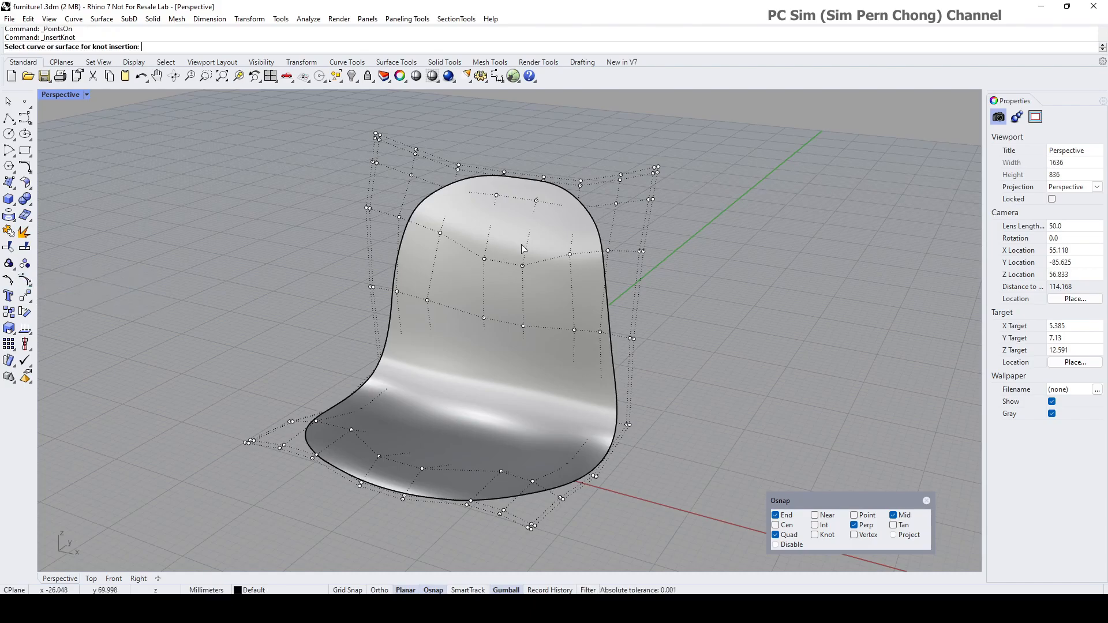
left_click(507, 239)
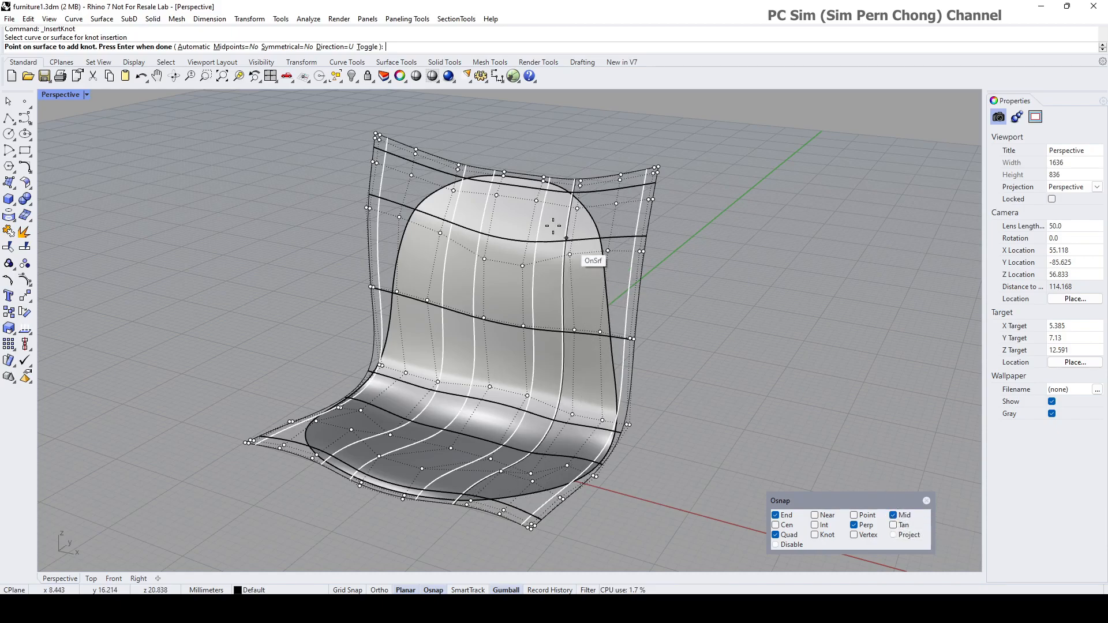
left_click(518, 180)
key("Return")
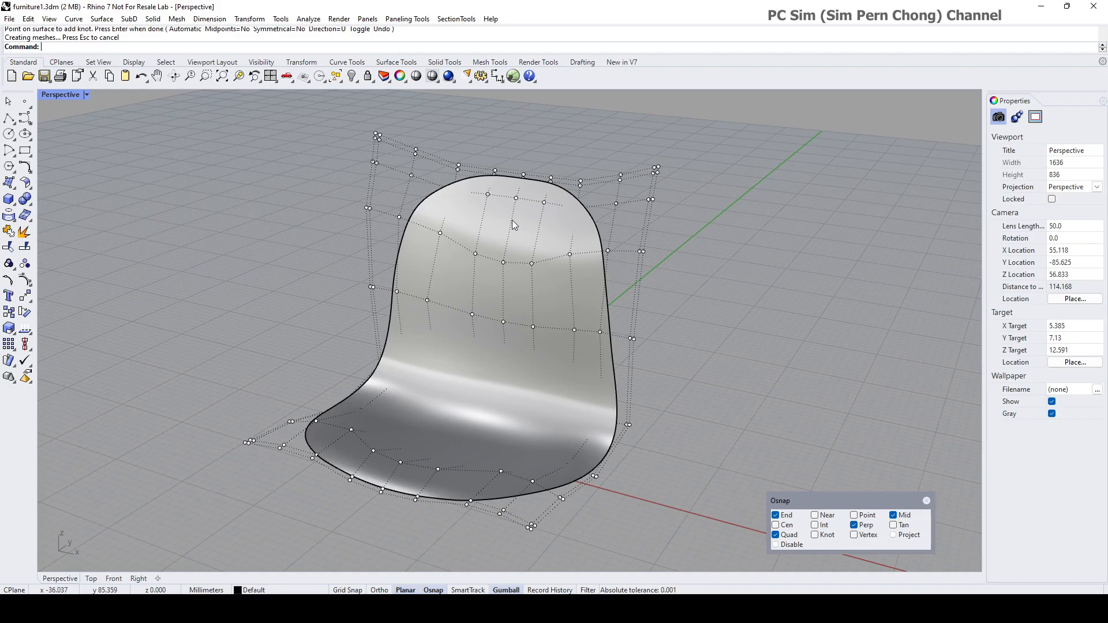
Step: Raise the two middle control points at the backrest's top edge slightly in the Front view
scroll(514, 214, "up", 6)
right_click_drag(555, 235, 513, 222)
left_click_drag(420, 194, 453, 248)
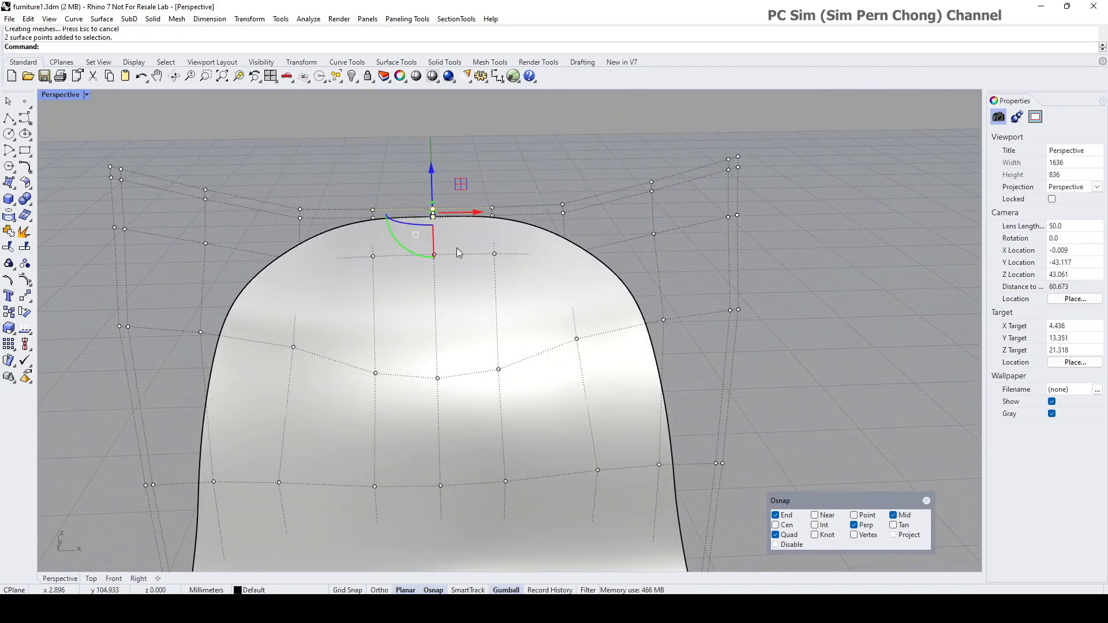
double_click(51, 95)
left_click(51, 335)
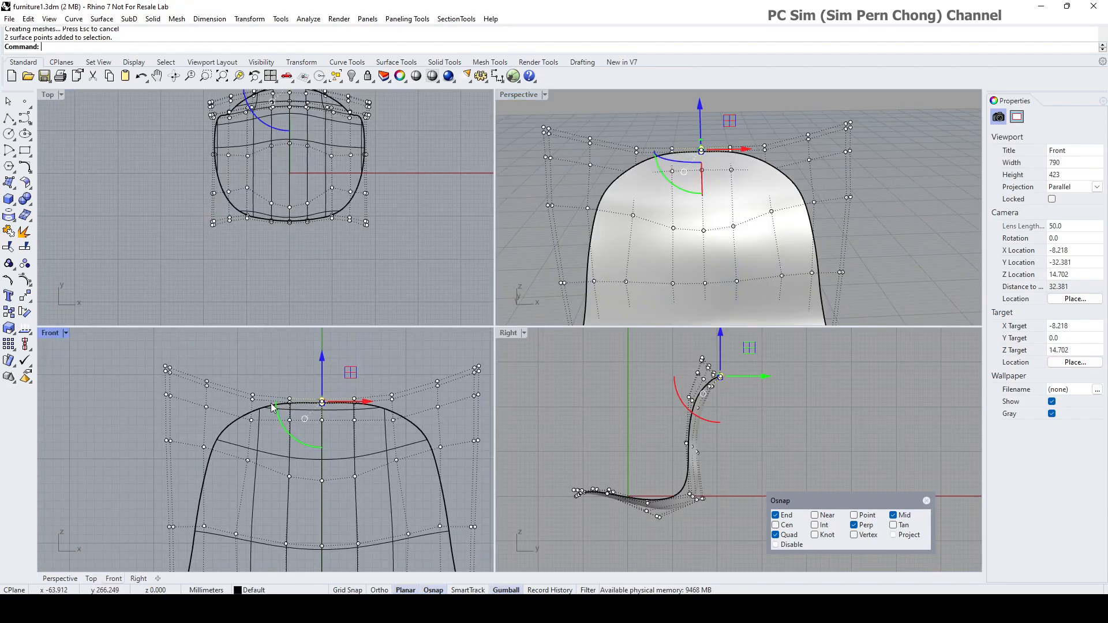
double_click(51, 335)
scroll(569, 309, "up", 6)
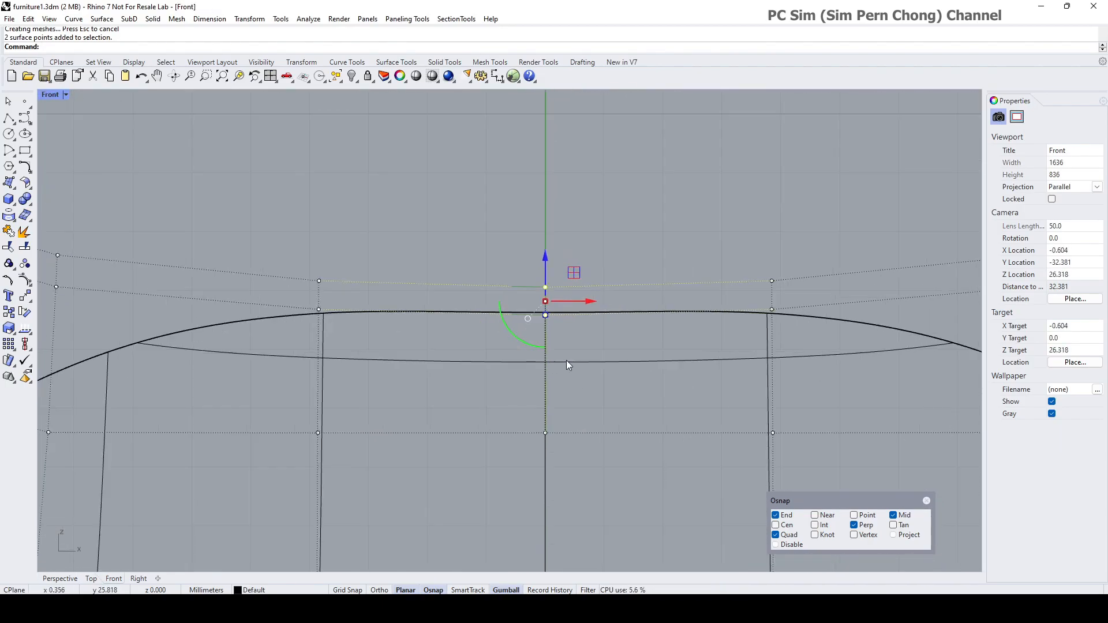
left_click_drag(541, 242, 541, 235)
scroll(542, 235, "down", 5)
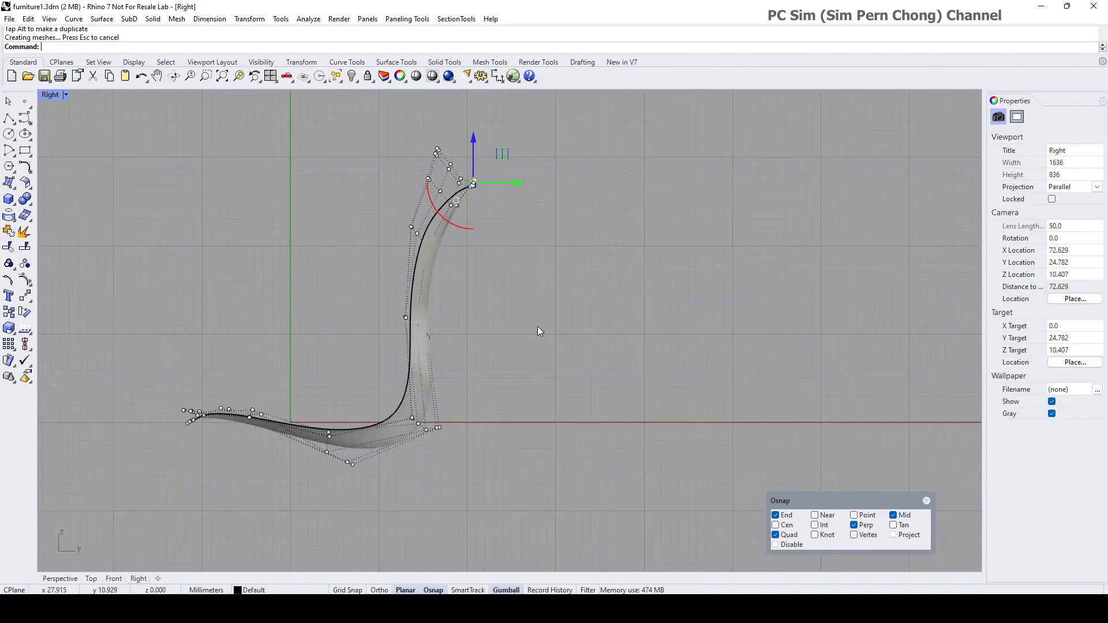
Step: Move the control points beside the backrest's top middle in the Right view with the gumball aligned to the object
scroll(538, 326, "up", 5)
scroll(453, 276, "down", 6)
left_click_drag(452, 255, 472, 275)
right_click(507, 590)
left_click(565, 480)
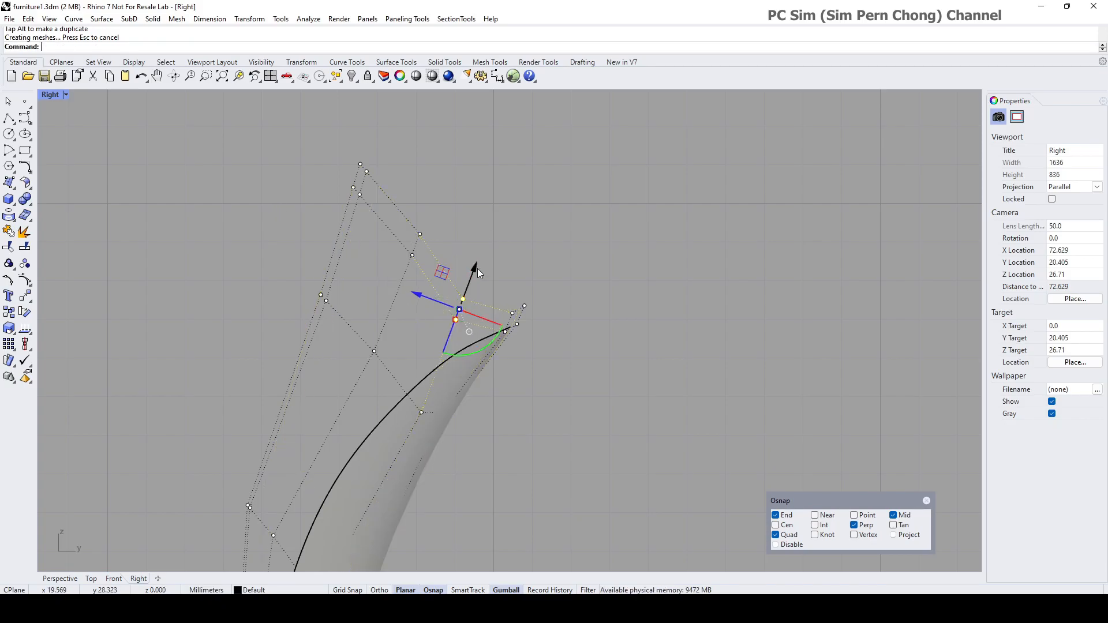
double_click(51, 95)
double_click(518, 96)
Step: Shift two control points on the upper backrest slightly sideways in the Perspective view
right_click_drag(498, 179, 562, 238)
scroll(562, 238, "up", 8)
left_click(552, 231)
left_click(493, 428, "shift")
left_click_drag(490, 333, 482, 334)
right_click_drag(482, 346, 595, 456)
scroll(556, 378, "down", 3)
Step: Move the opposite outer control points along the backrest's top edge rearward in the Top view after changing the gumball alignment
double_click(60, 95)
right_click_drag(274, 199, 282, 193)
right_click_drag(351, 197, 355, 293)
scroll(795, 203, "up", 4)
left_click(368, 399)
left_click(242, 402, "shift")
scroll(287, 217, "up", 8)
left_click(221, 206)
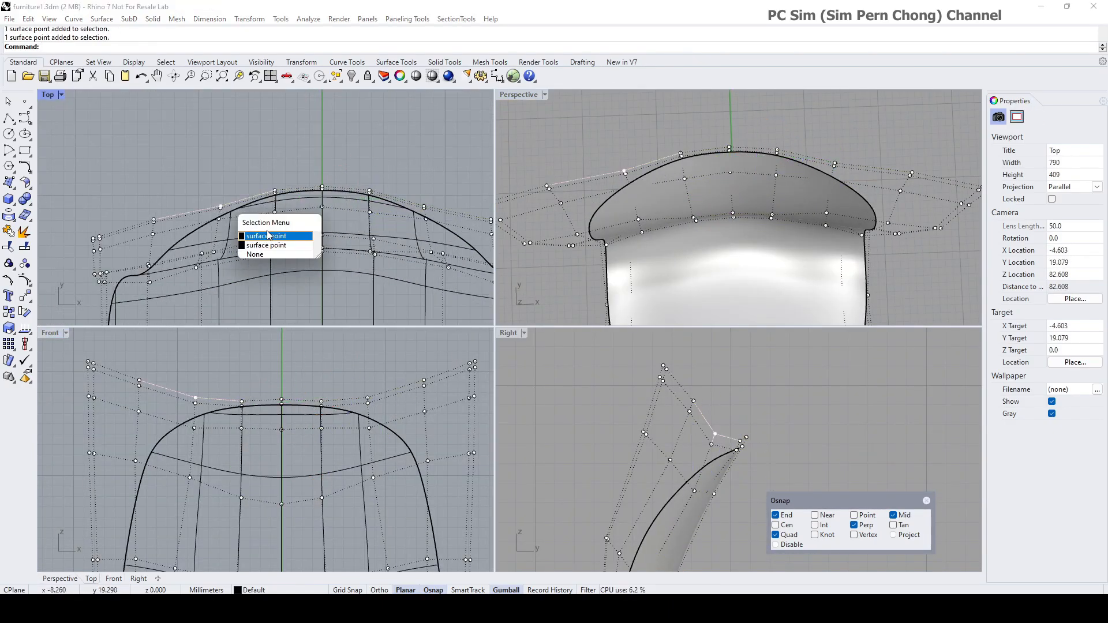
left_click(268, 236)
double_click(53, 96)
left_click_drag(811, 305, 849, 340, "shift")
right_click(513, 591)
left_click(548, 430)
left_click_drag(576, 280, 578, 257)
scroll(577, 269, "down", 4)
Step: Turn off the seat surface's control points in the maximized Perspective view
double_click(49, 94)
double_click(534, 95)
mouse_move(583, 341)
right_mouse_down()
mouse_move(522, 302)
mouse_move(591, 283)
mouse_move(506, 312)
mouse_move(535, 295)
mouse_move(606, 313)
mouse_move(540, 321)
mouse_move(487, 298)
mouse_move(568, 326)
mouse_move(512, 293)
mouse_move(520, 309)
mouse_move(488, 324)
mouse_move(500, 325)
mouse_move(496, 316)
right_mouse_up()
key("Escape")
key("Escape")
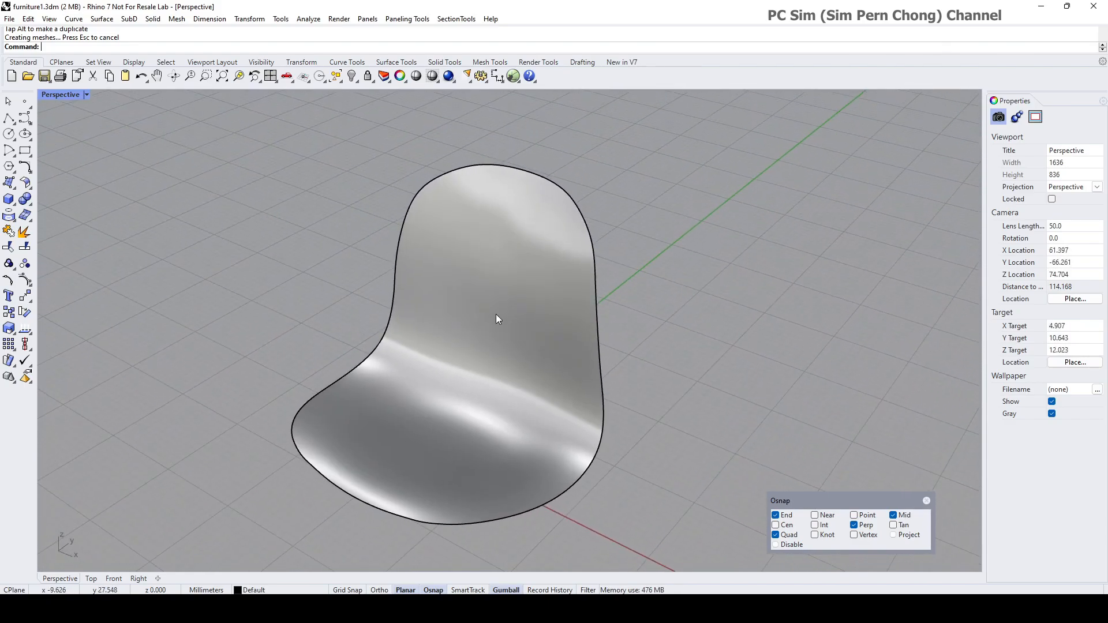
Step: Offset the seat surface by 0.6 as an open surface with the offset direction flipped
left_click(496, 314)
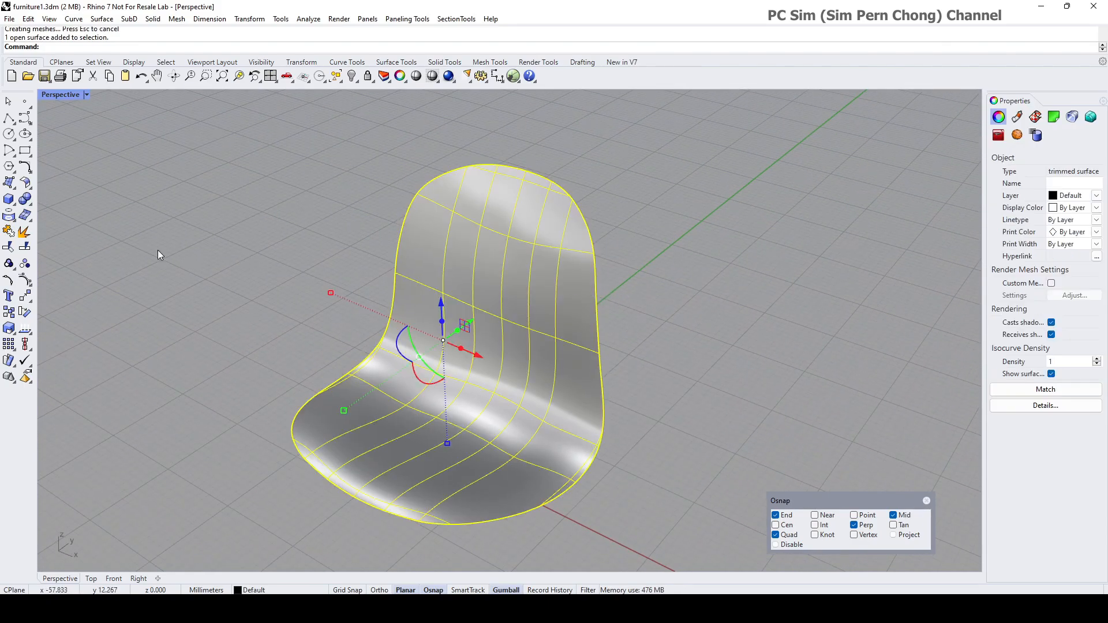
left_click(27, 186)
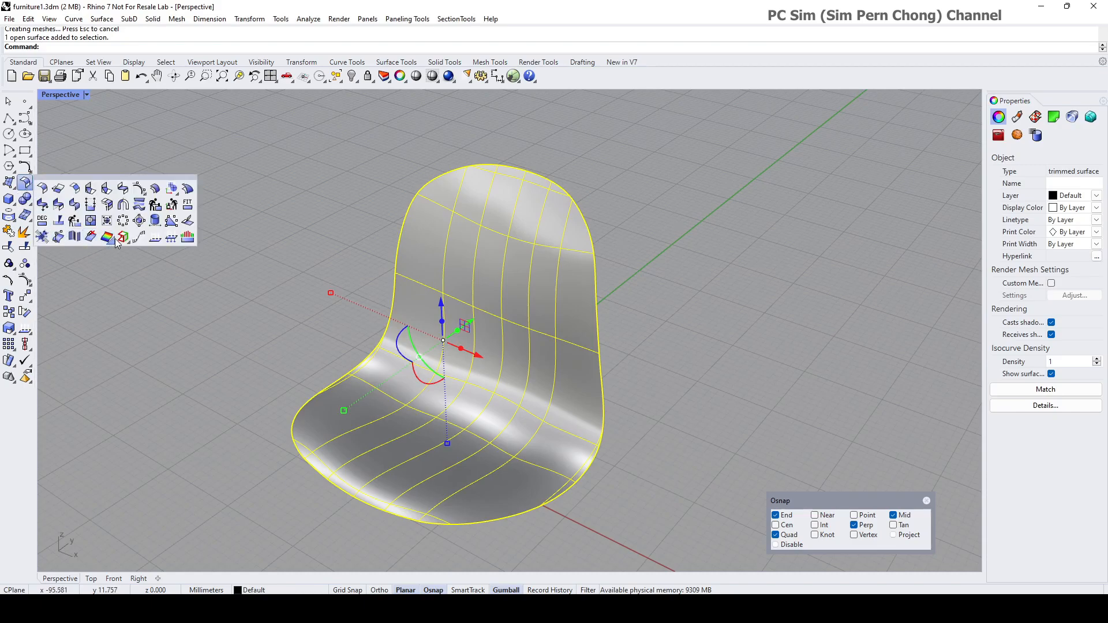
left_click(155, 190)
left_click(448, 47)
left_click(200, 47)
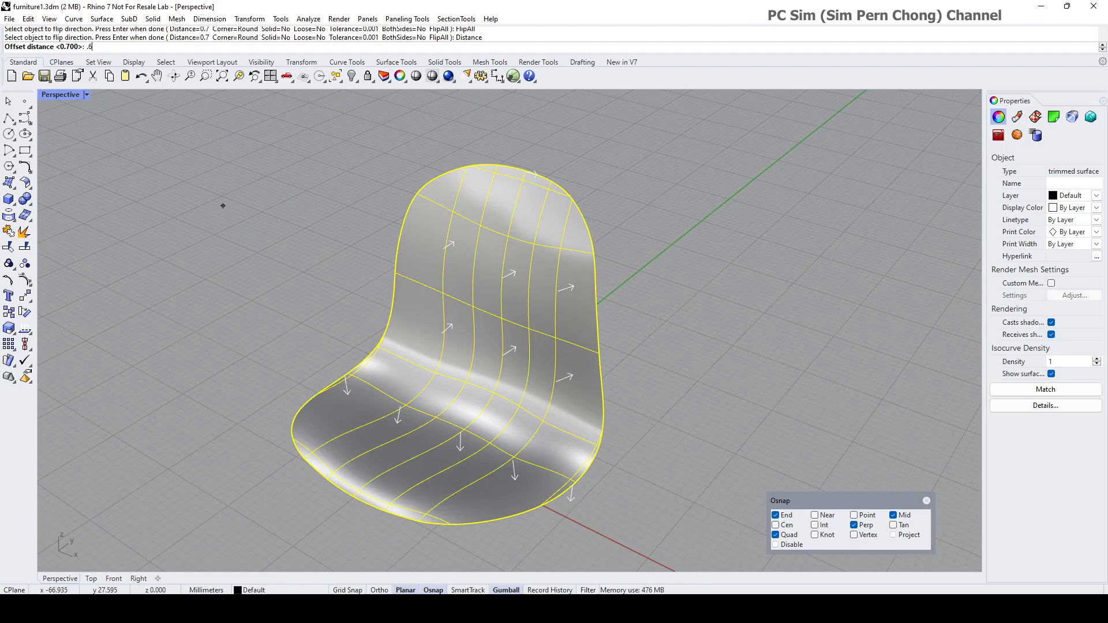
type(".6")
key("Return")
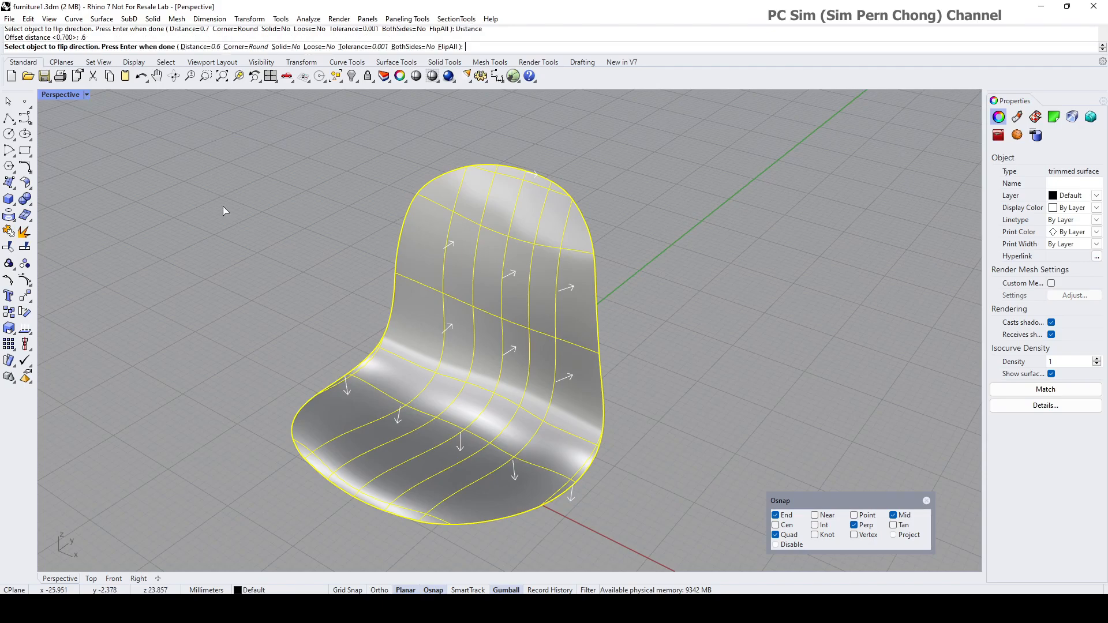
key("Return")
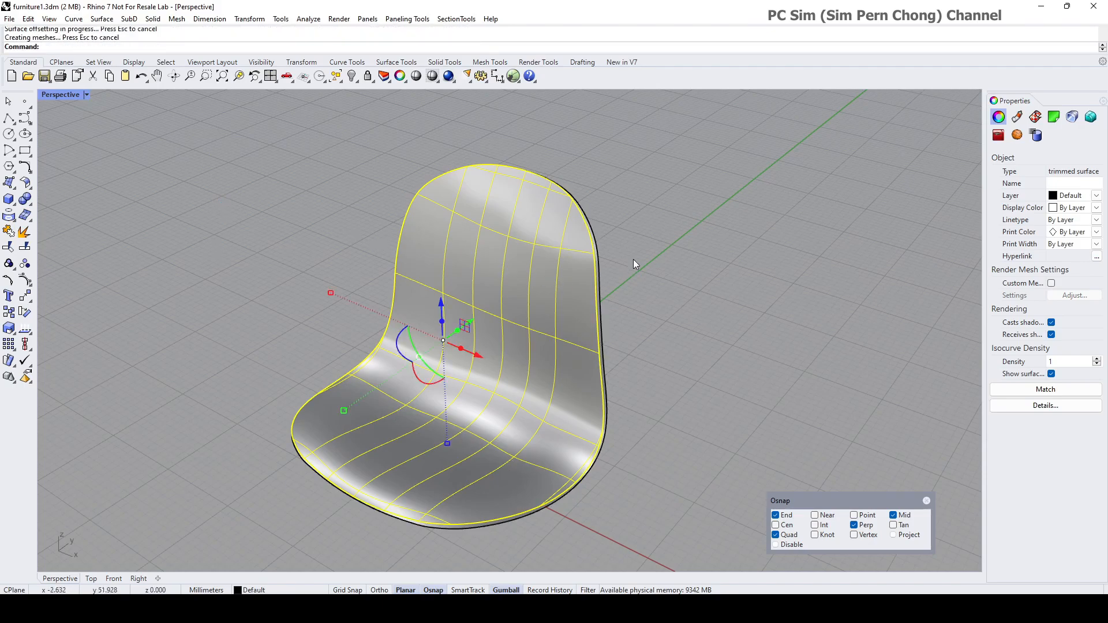
left_click(639, 255)
Step: Blend the outer edges of the original and offset seat surfaces with curvature continuity on both sides
right_click_drag(639, 254, 518, 252)
scroll(603, 210, "up", 7)
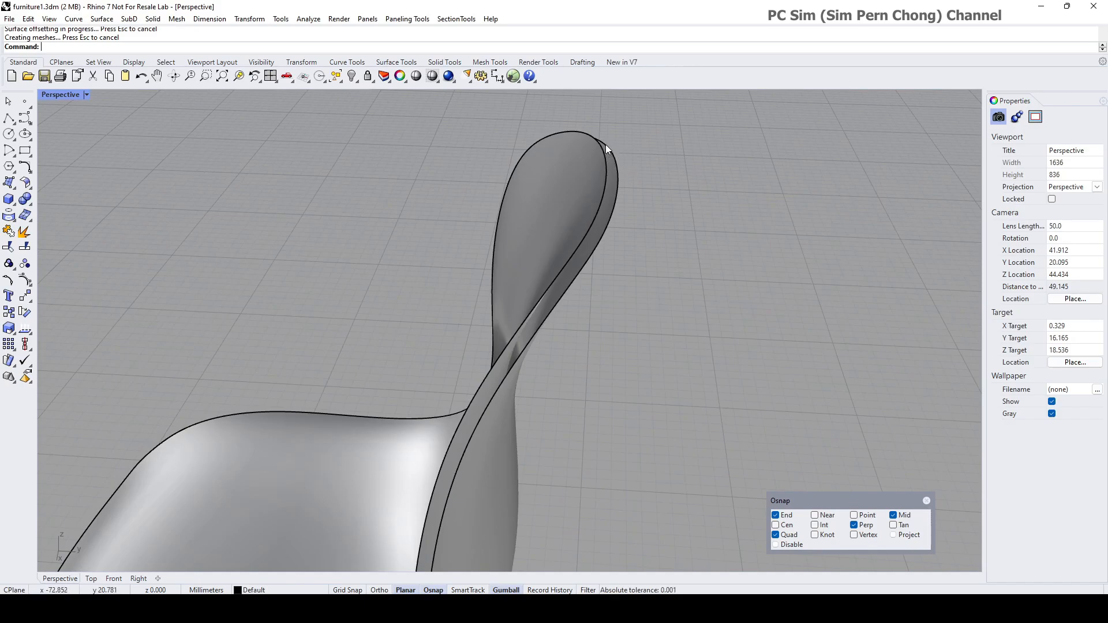
left_click(26, 183)
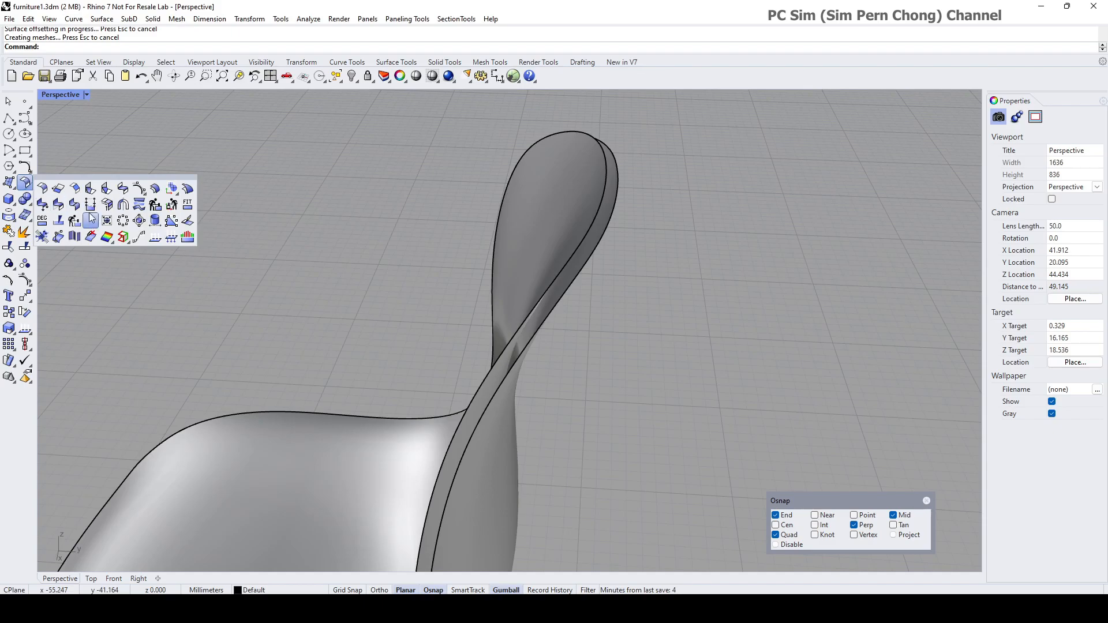
left_click(120, 192)
left_click(603, 179)
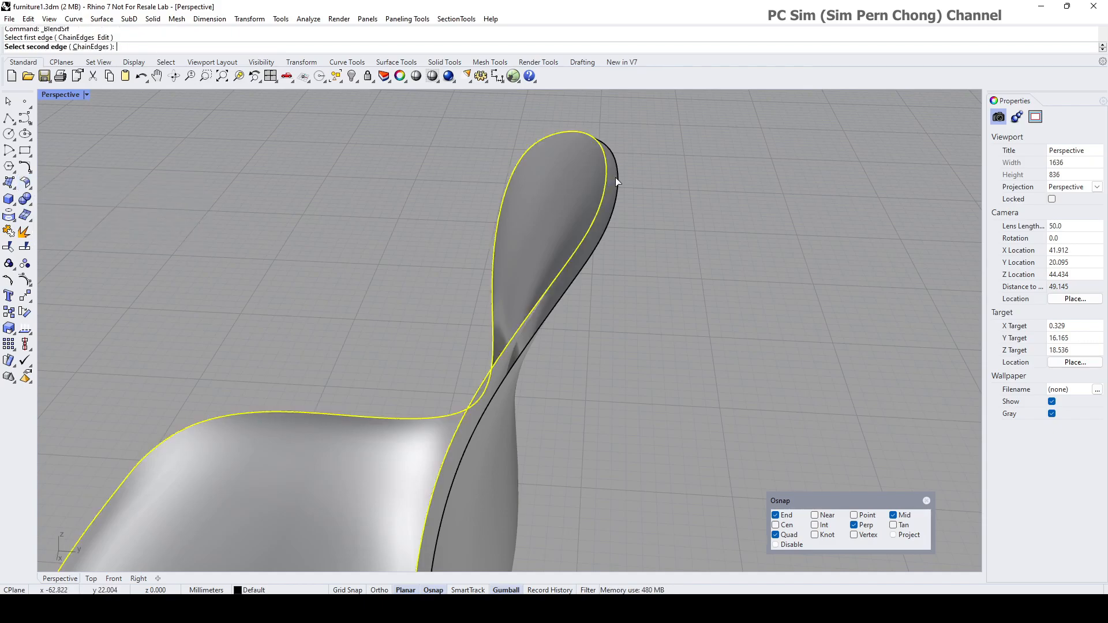
left_click(619, 179)
key("Return")
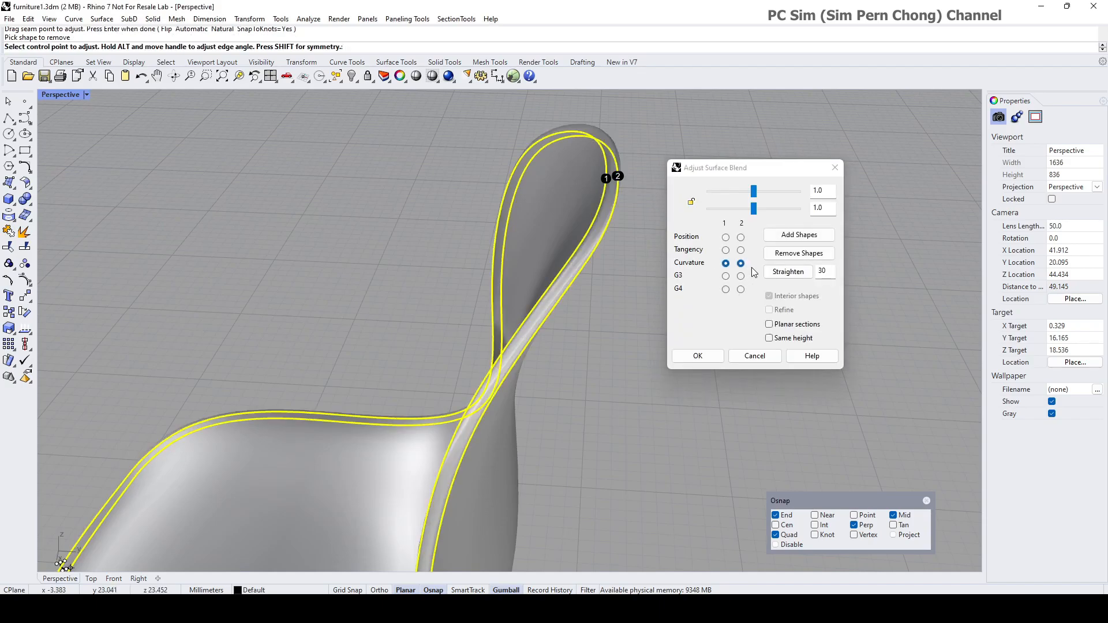
left_click(704, 358)
scroll(703, 358, "down", 8)
Step: Join the two seat surfaces and the edge blend into one closed polysurface
right_click_drag(703, 358, 624, 342)
left_click(593, 325)
scroll(637, 340, "up", 10)
left_click(725, 328, "shift")
scroll(726, 327, "down", 9)
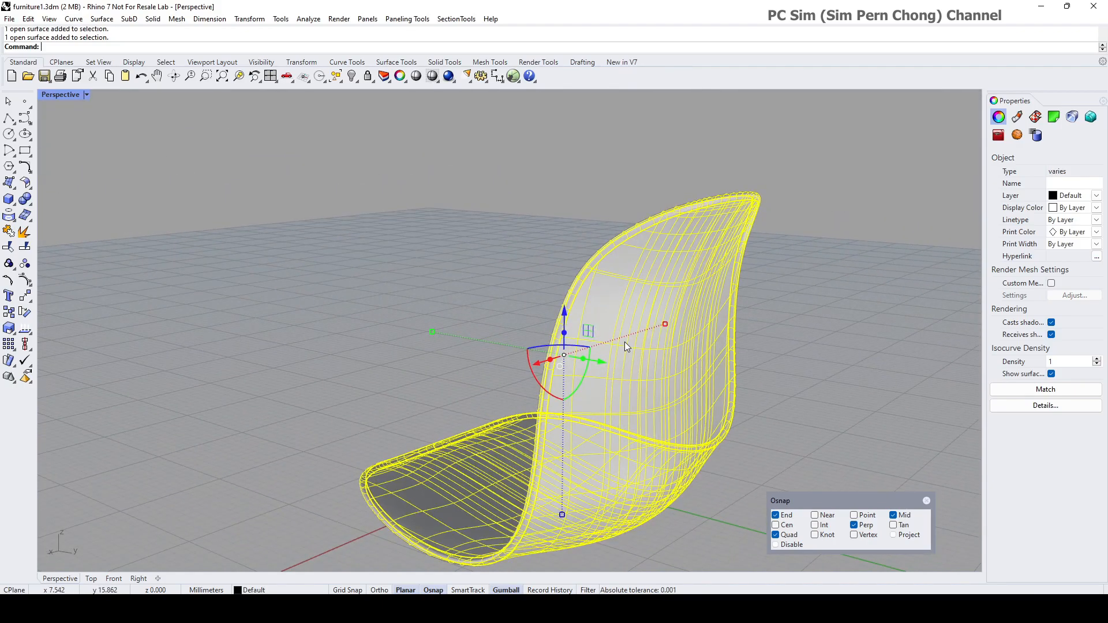
left_click(262, 321)
right_click_drag(262, 321, 417, 347)
left_click(511, 354)
scroll(531, 362, "down", 4)
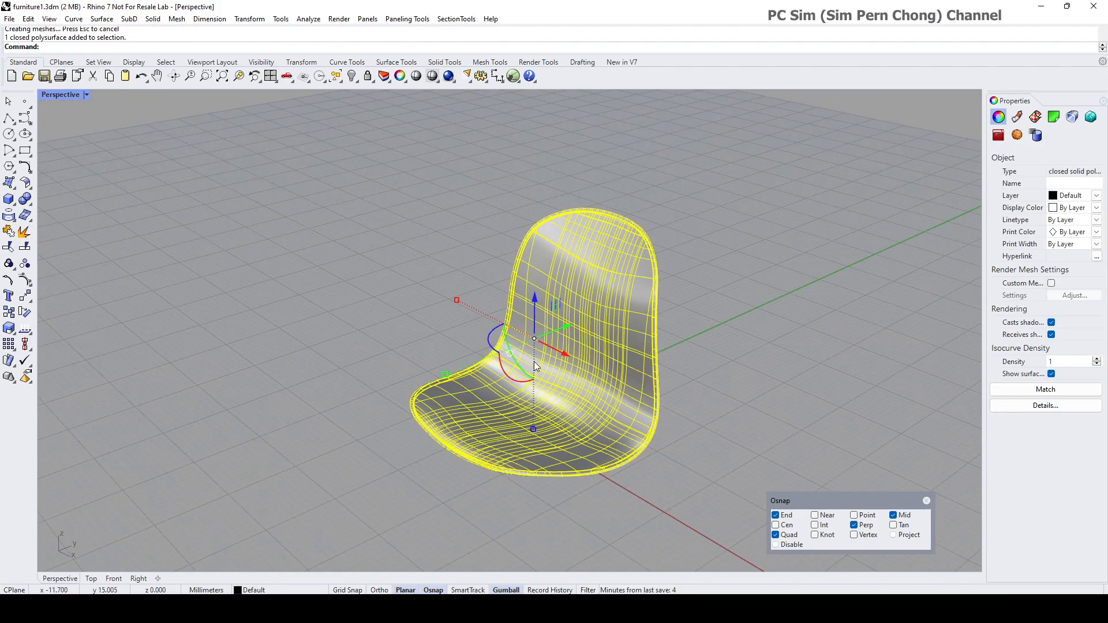
Step: Inspect the finished seat shell's surface quality with the Environment Map analysis from several angles
right_click_drag(531, 361, 500, 352, "shift")
scroll(514, 331, "up", 2)
left_click(312, 19)
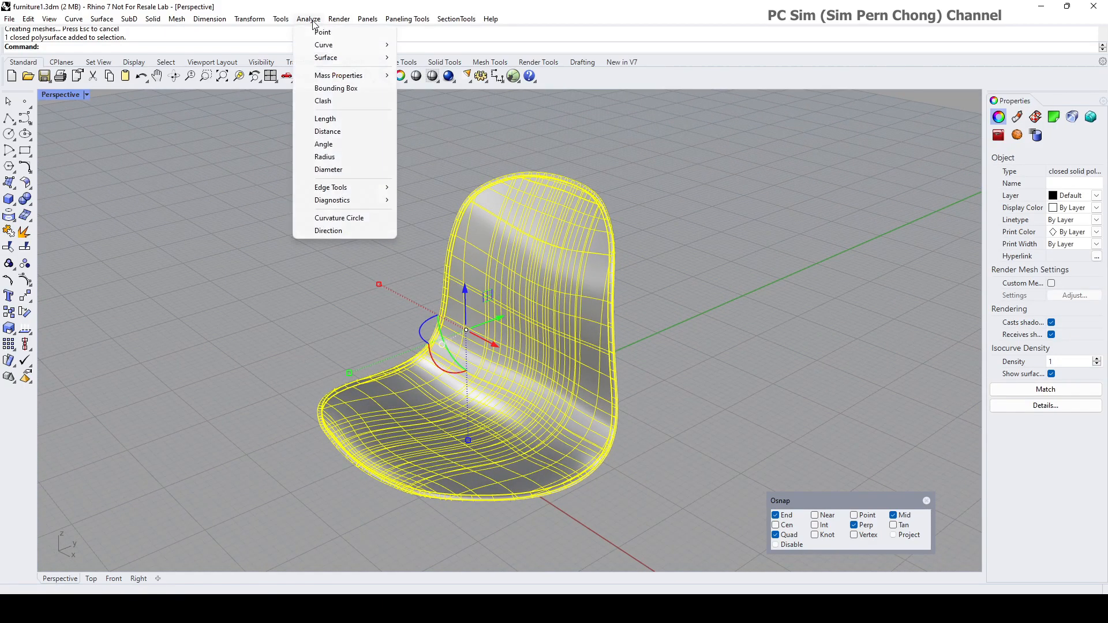
mouse_move(335, 58)
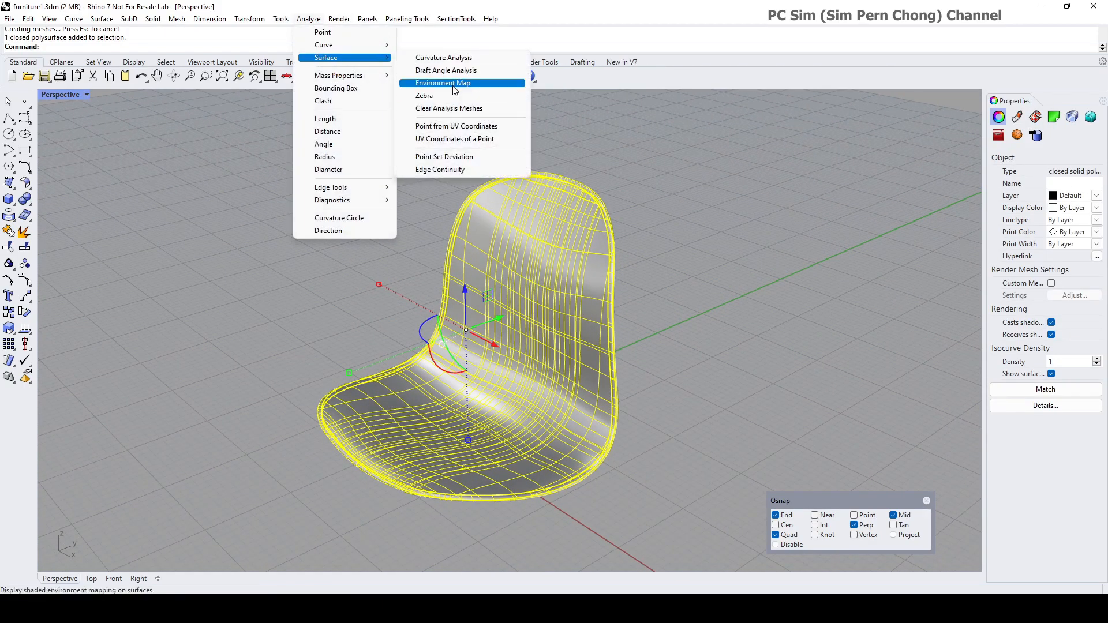
left_click(450, 83)
right_click_drag(425, 209, 494, 297)
scroll(582, 358, "up", 3)
right_click_drag(581, 358, 539, 407)
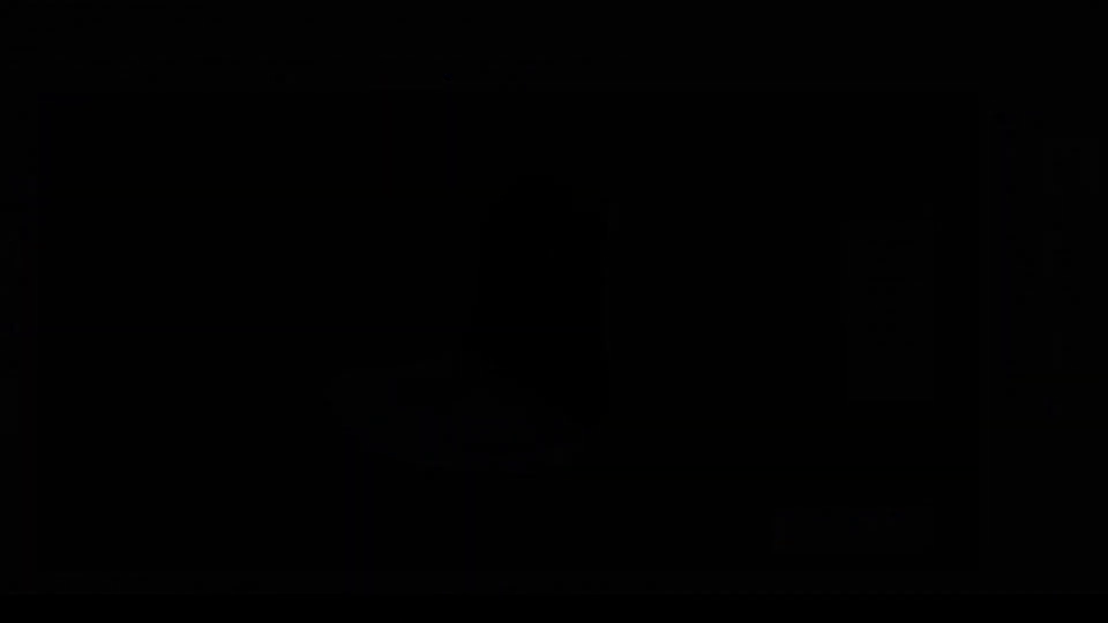